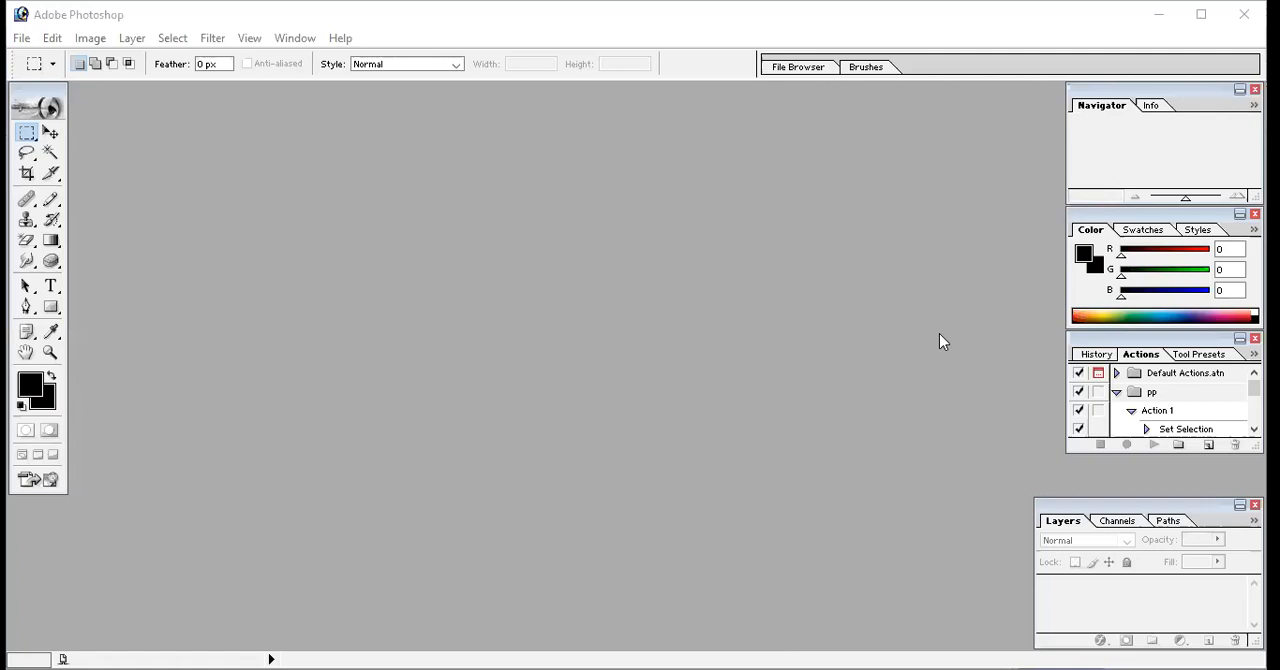
Open the Face image from the Desktop folder and maximize its document window
{"action": "left_click", "coordinate": [52, 38]}
{"action": "mouse_move", "coordinate": [22, 38]}
{"action": "left_click", "coordinate": [41, 85]}
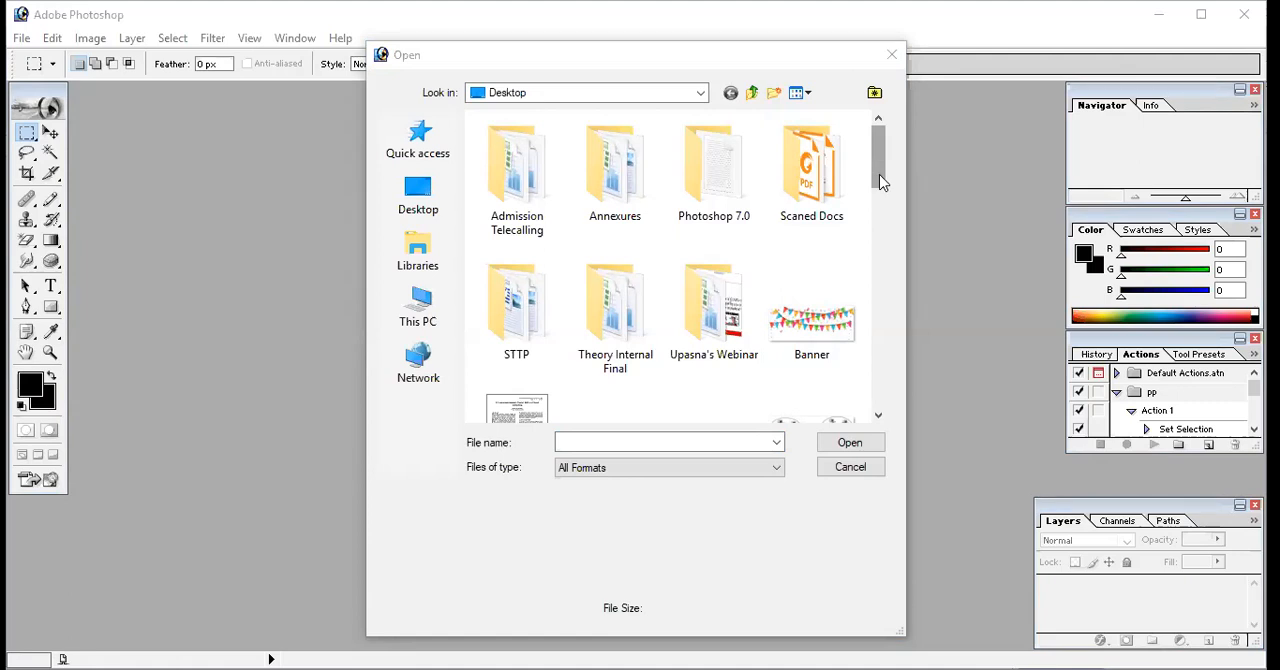
{"action": "scroll", "coordinate": [879, 174], "scroll_direction": "down", "scroll_amount": 5}
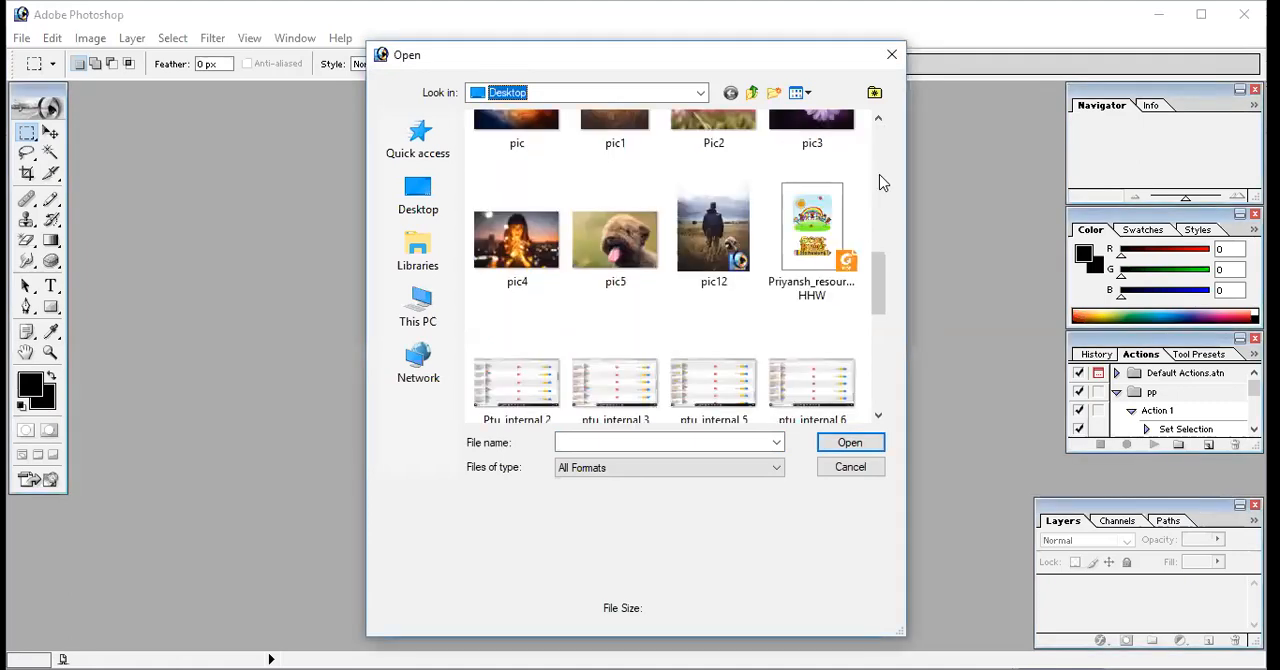
{"action": "left_click", "coordinate": [880, 121]}
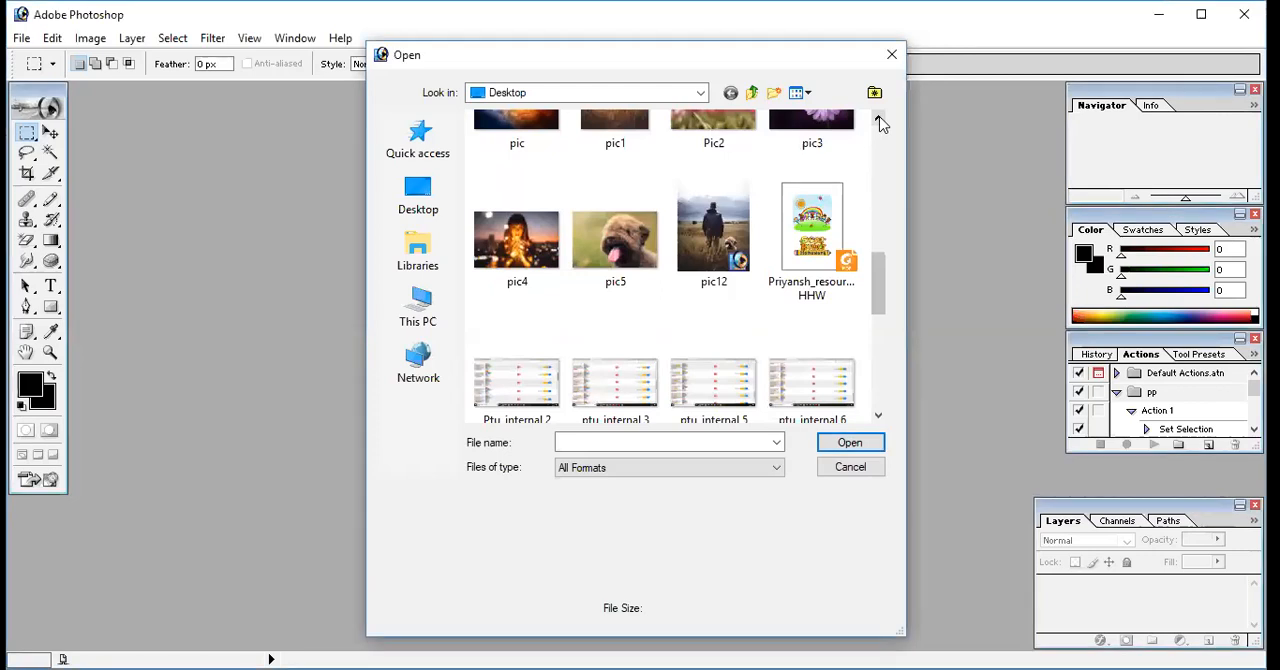
{"action": "scroll", "coordinate": [630, 178], "scroll_direction": "up", "scroll_amount": 2}
{"action": "left_click", "coordinate": [630, 178]}
{"action": "left_click", "coordinate": [848, 442]}
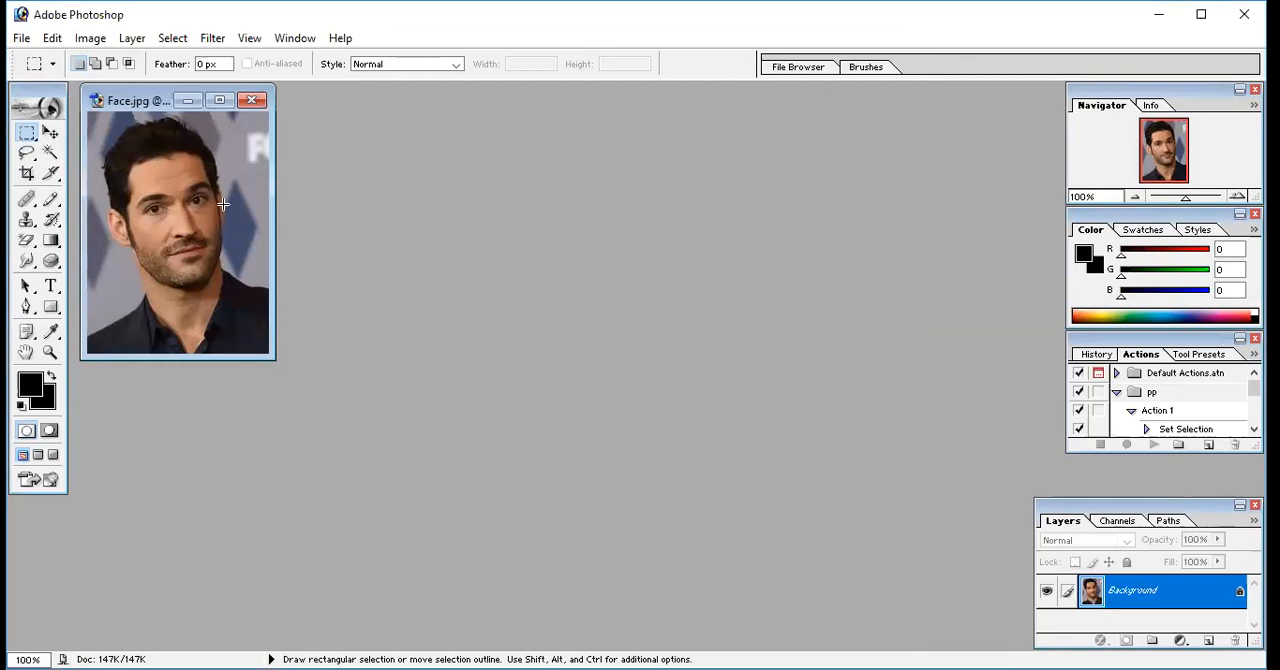
{"action": "key", "text": "ctrl+o"}
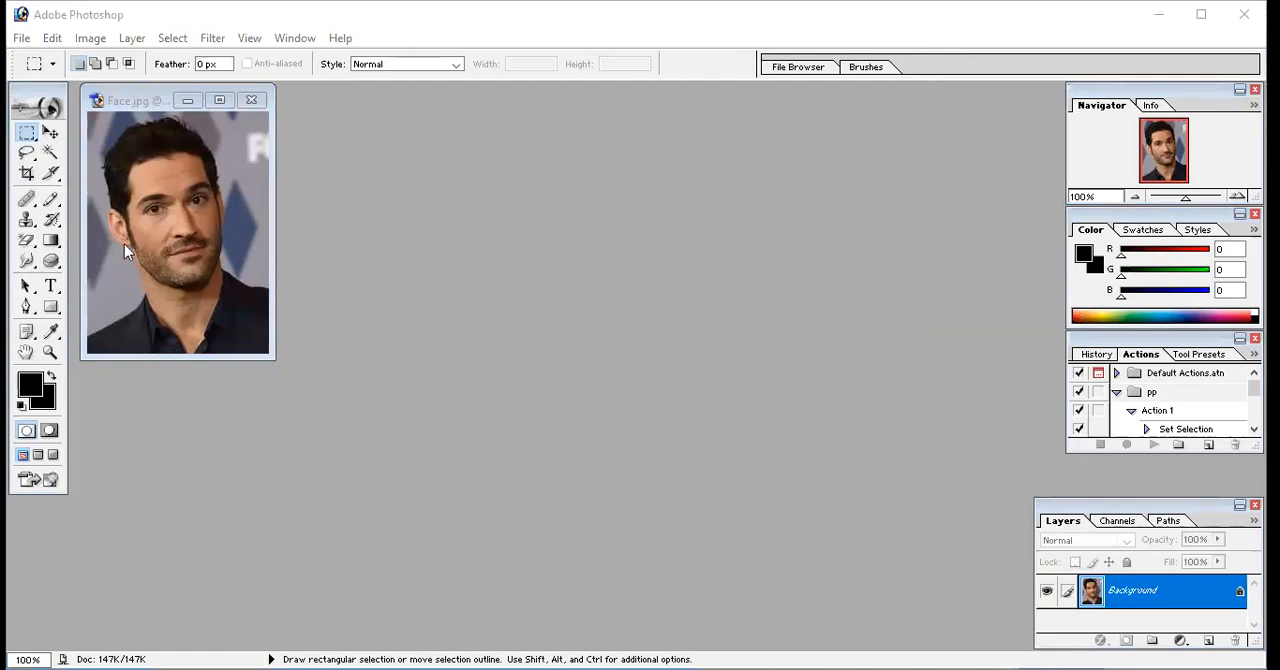
{"action": "left_click", "coordinate": [223, 99]}
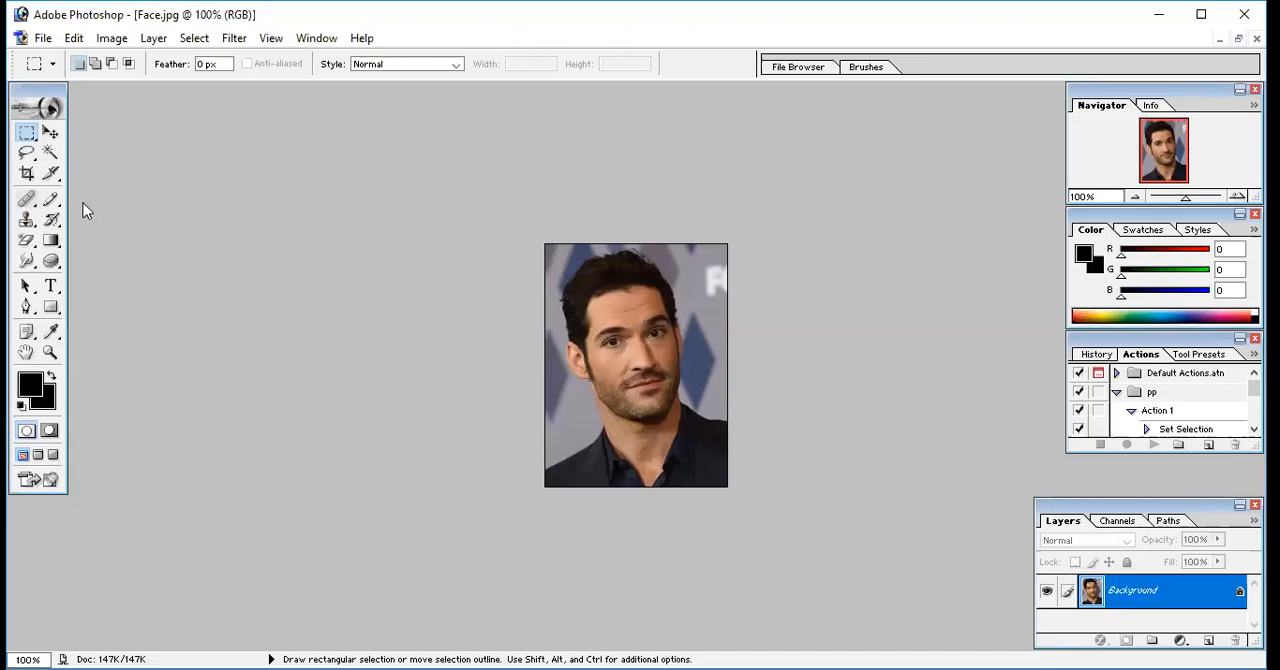
{"action": "left_click", "coordinate": [27, 199]}
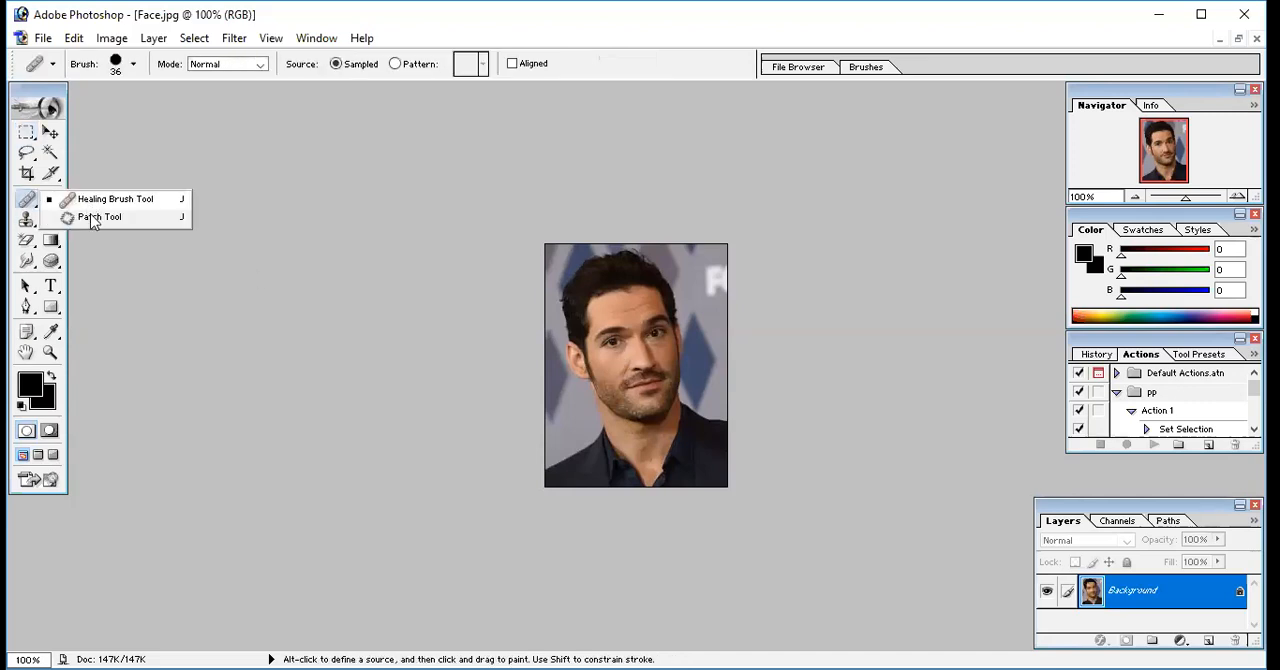
{"action": "left_click", "coordinate": [27, 221]}
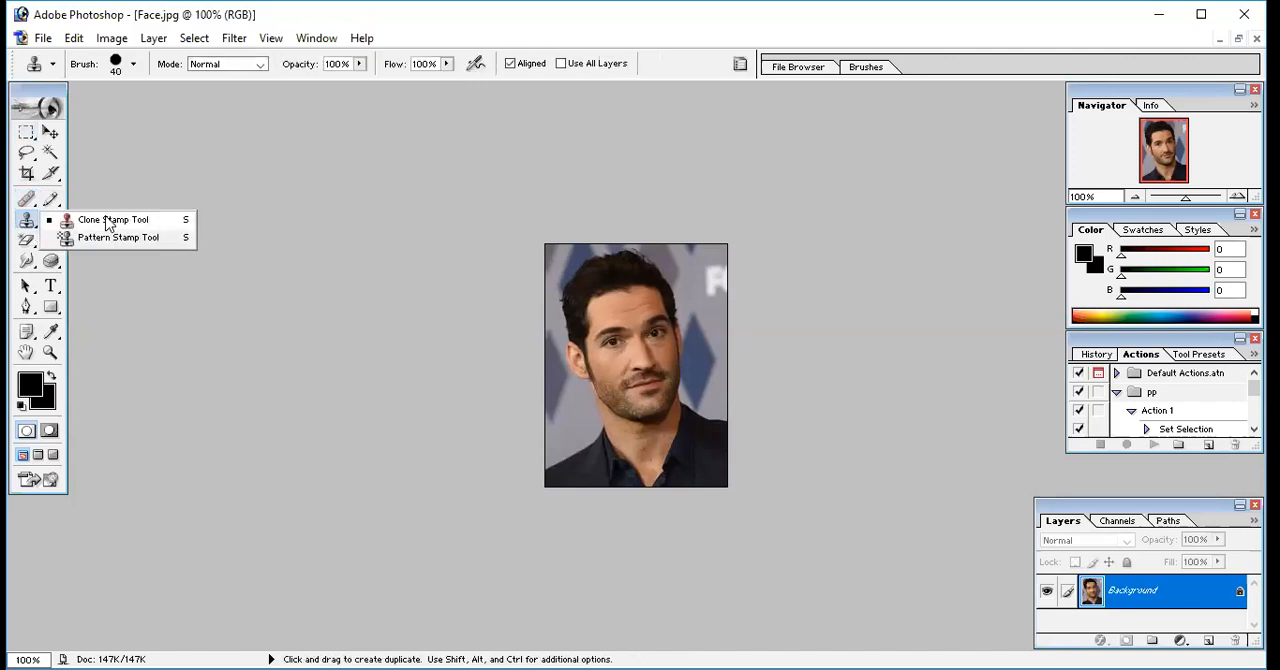
{"action": "left_click", "coordinate": [175, 364]}
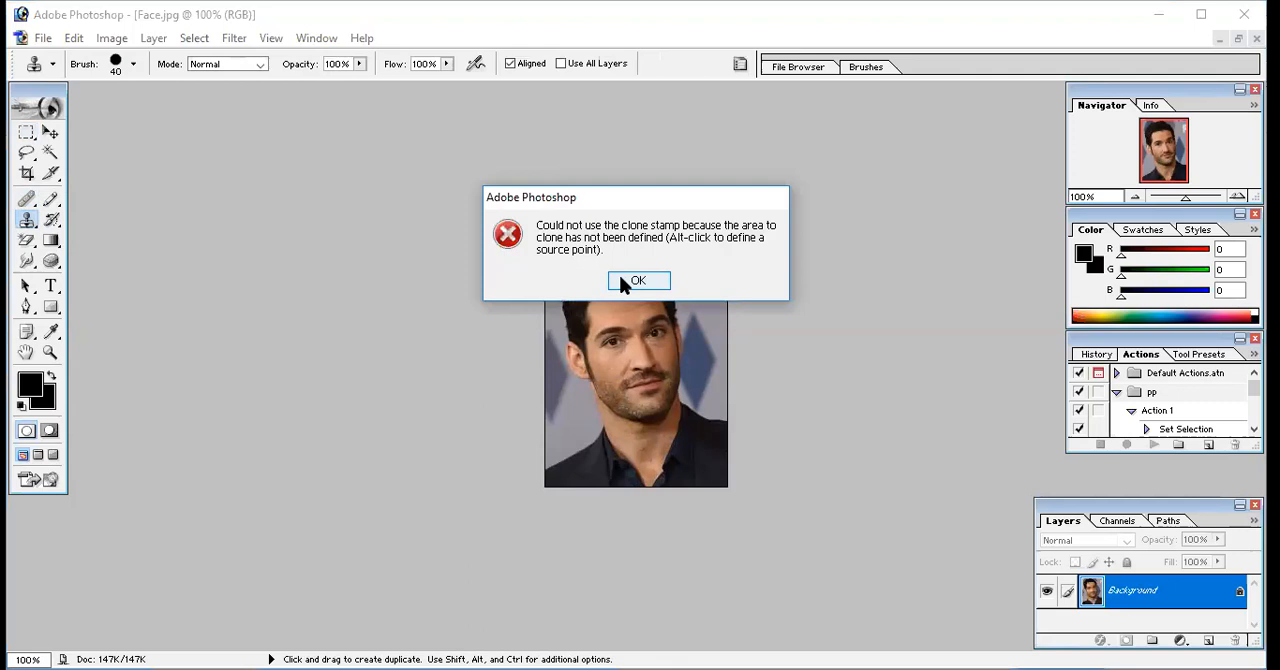
{"action": "left_click", "coordinate": [638, 280]}
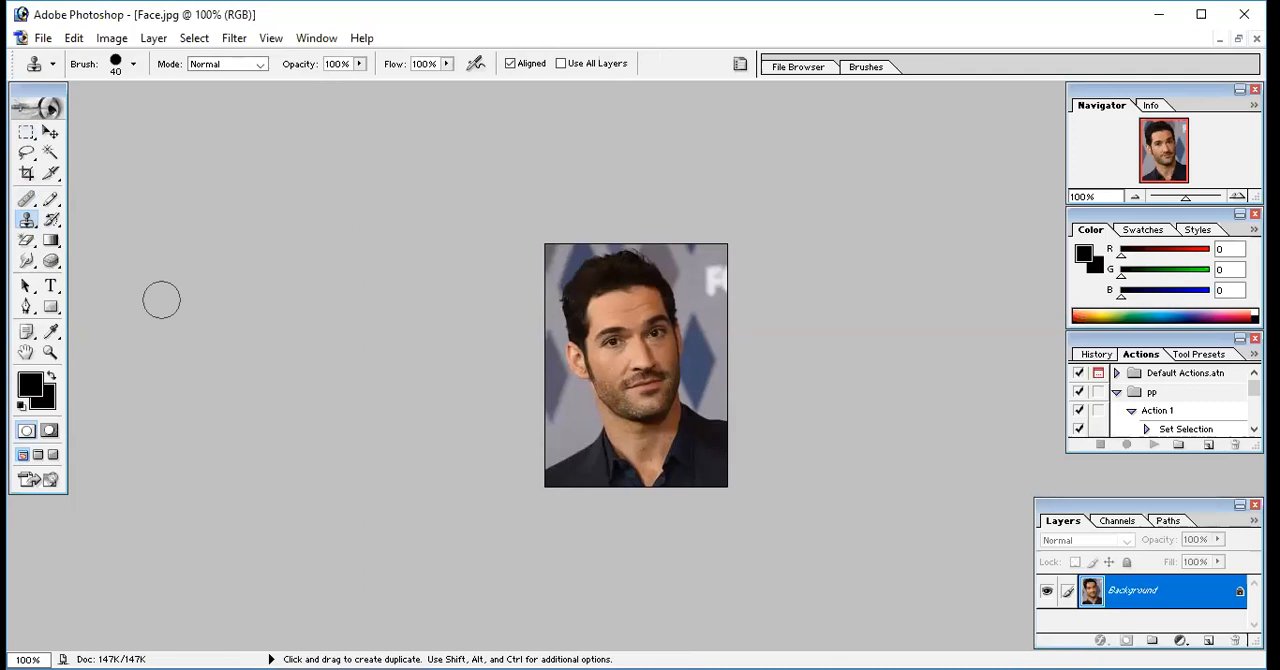
Reset the foreground and background colours to the default black and white, and activate the Rectangular Marquee tool
{"action": "left_click", "coordinate": [21, 405]}
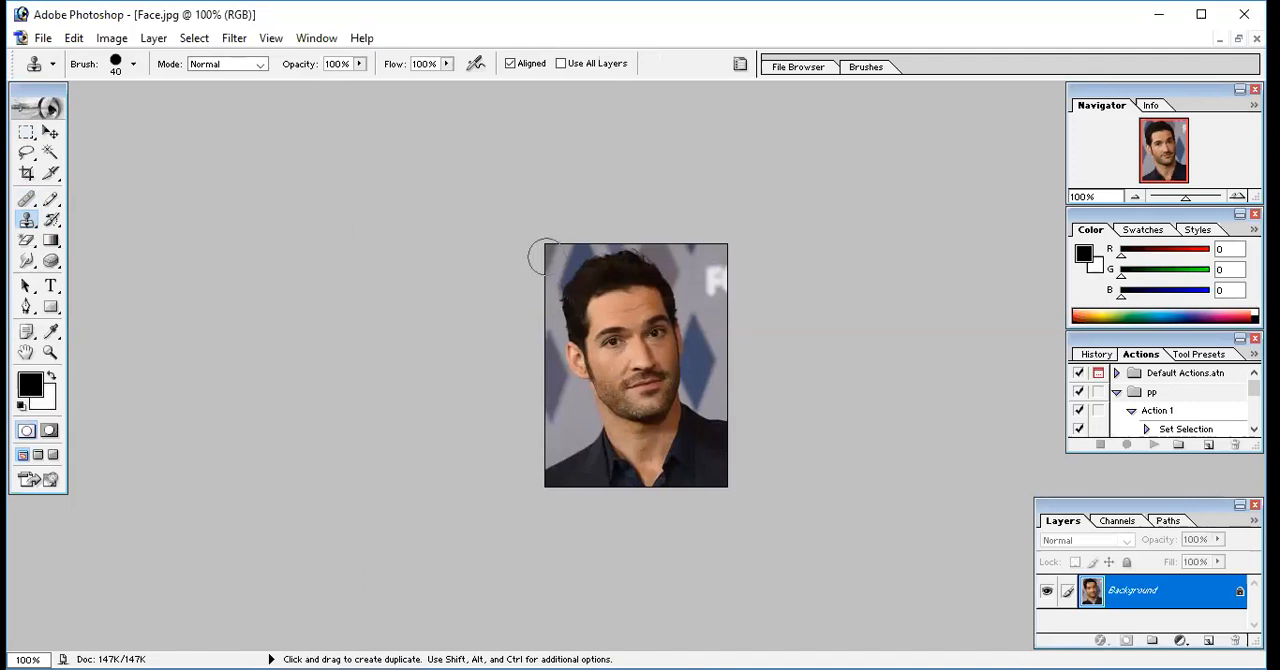
{"action": "left_click", "coordinate": [26, 133]}
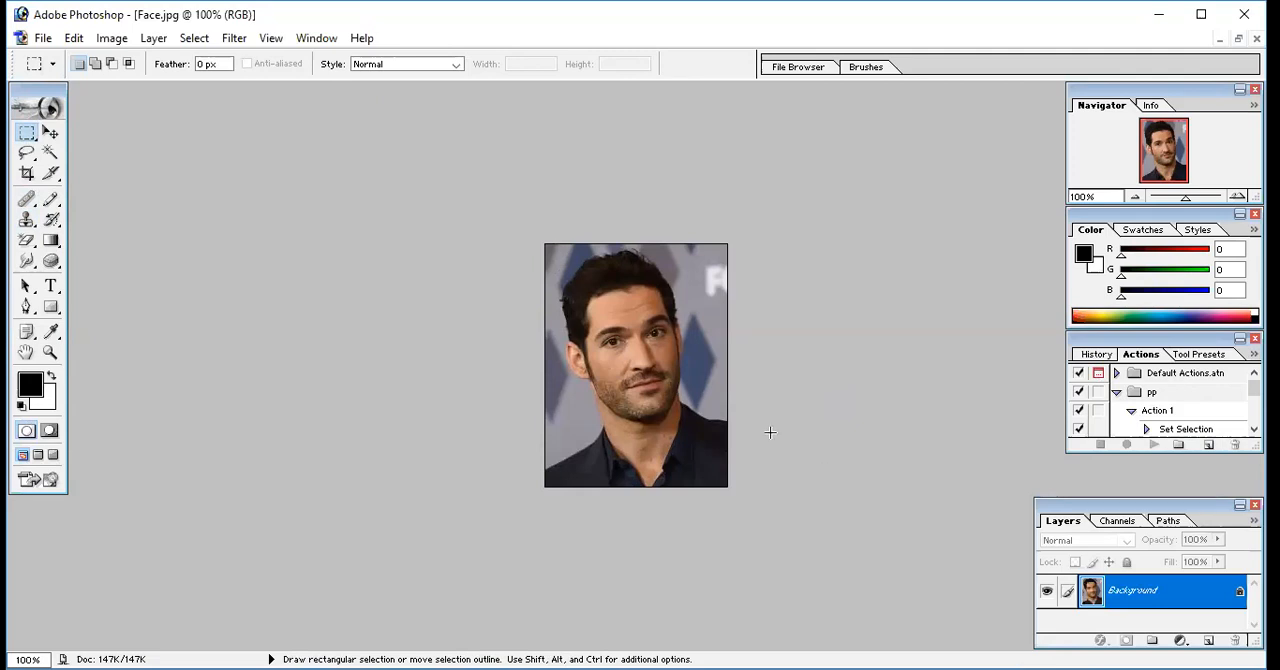
Crop the portrait at full width, trimming a thin strip off its lower edge
{"action": "left_click", "coordinate": [26, 173]}
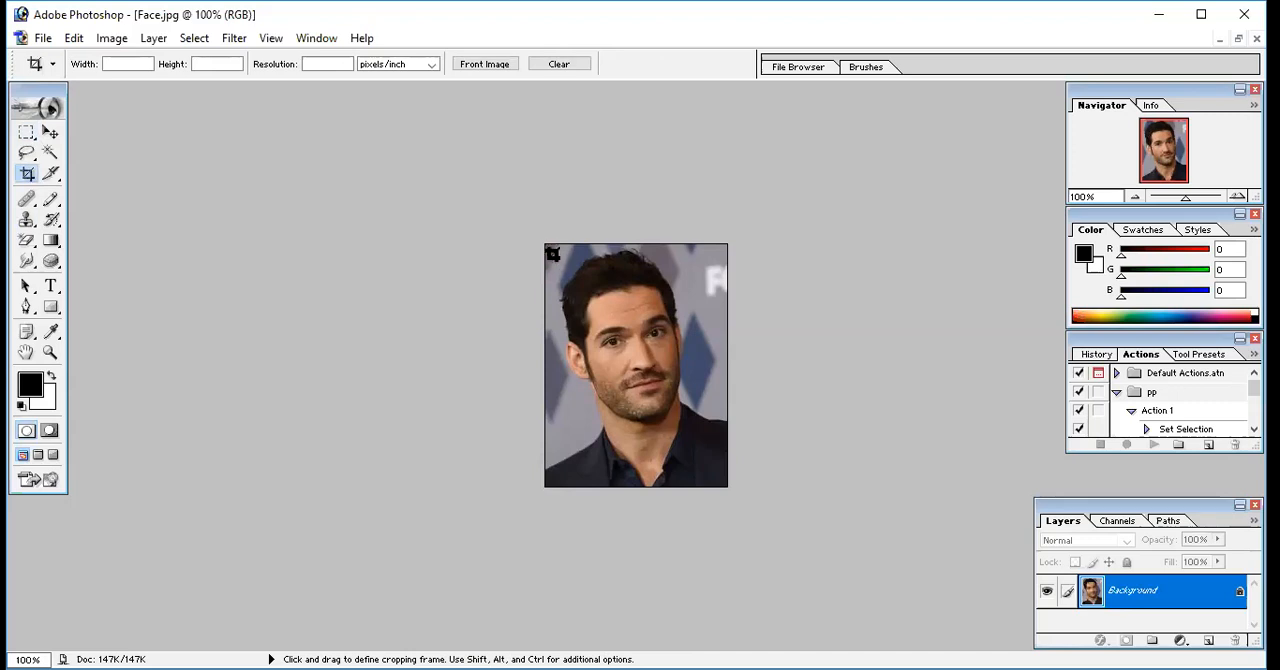
{"action": "left_click_drag", "start_coordinate": [545, 243], "coordinate": [730, 476]}
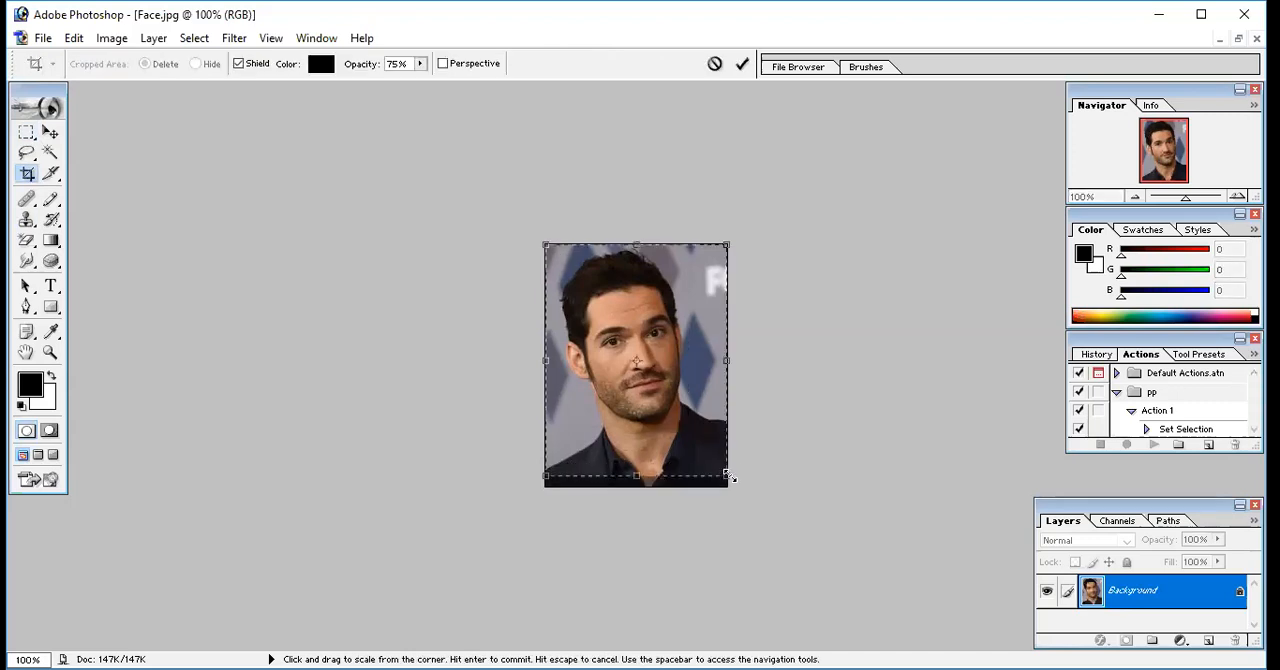
{"action": "key", "text": "Return"}
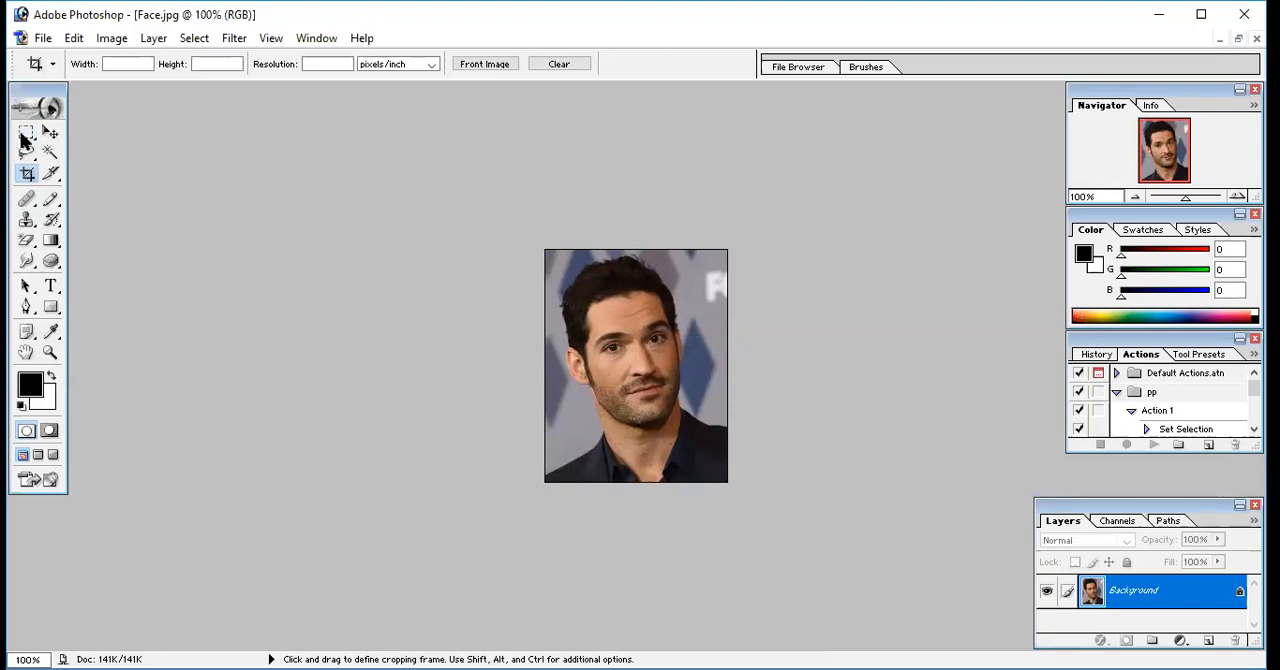
Select the whole image, convert the selection to a 4-pixel border, clear it to the white background colour and deselect
{"action": "left_click", "coordinate": [25, 136]}
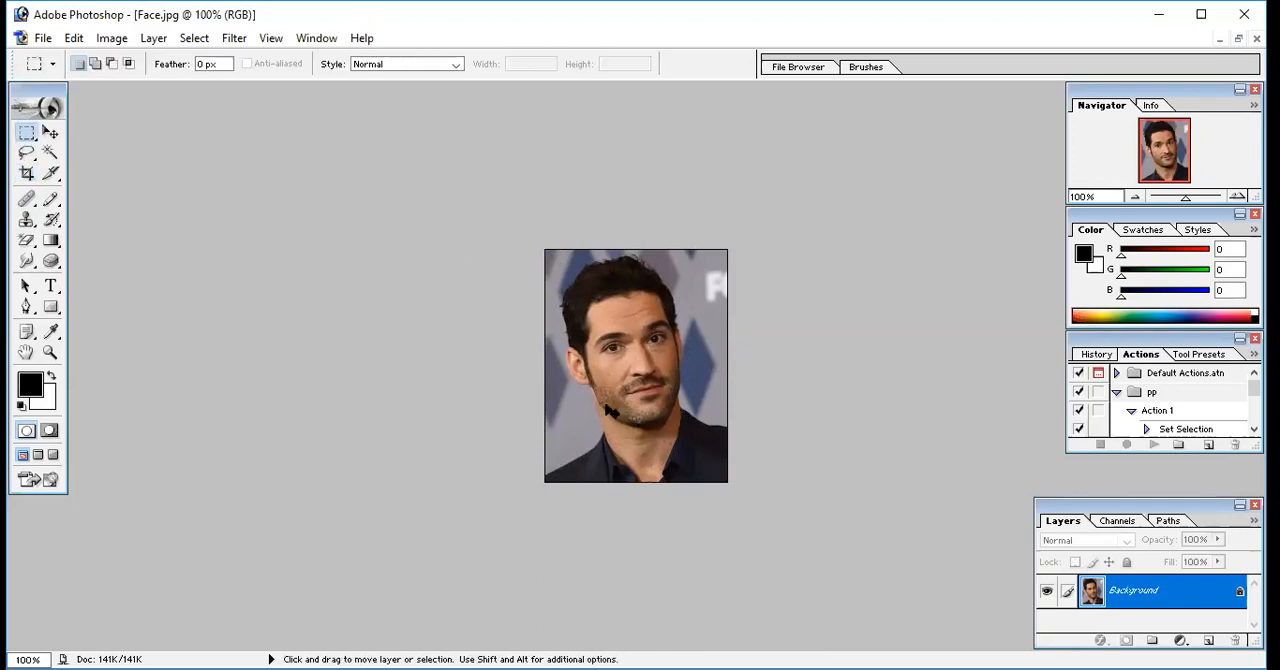
{"action": "key", "text": "ctrl+a"}
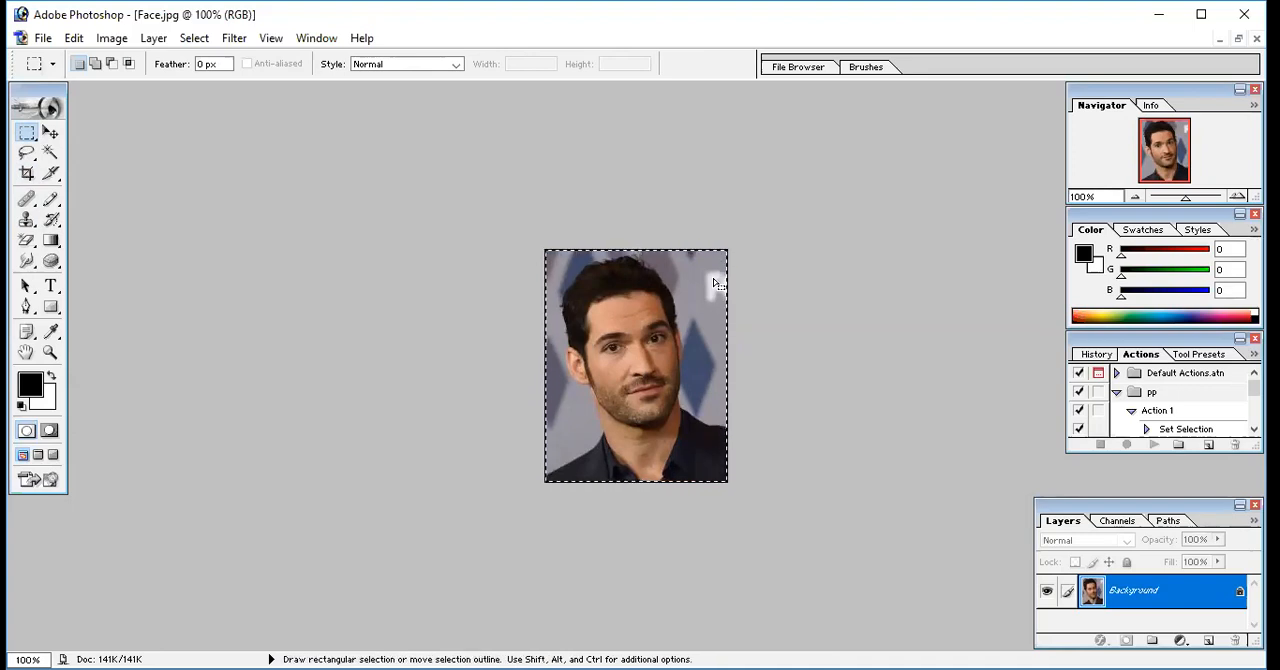
{"action": "left_click", "coordinate": [549, 148]}
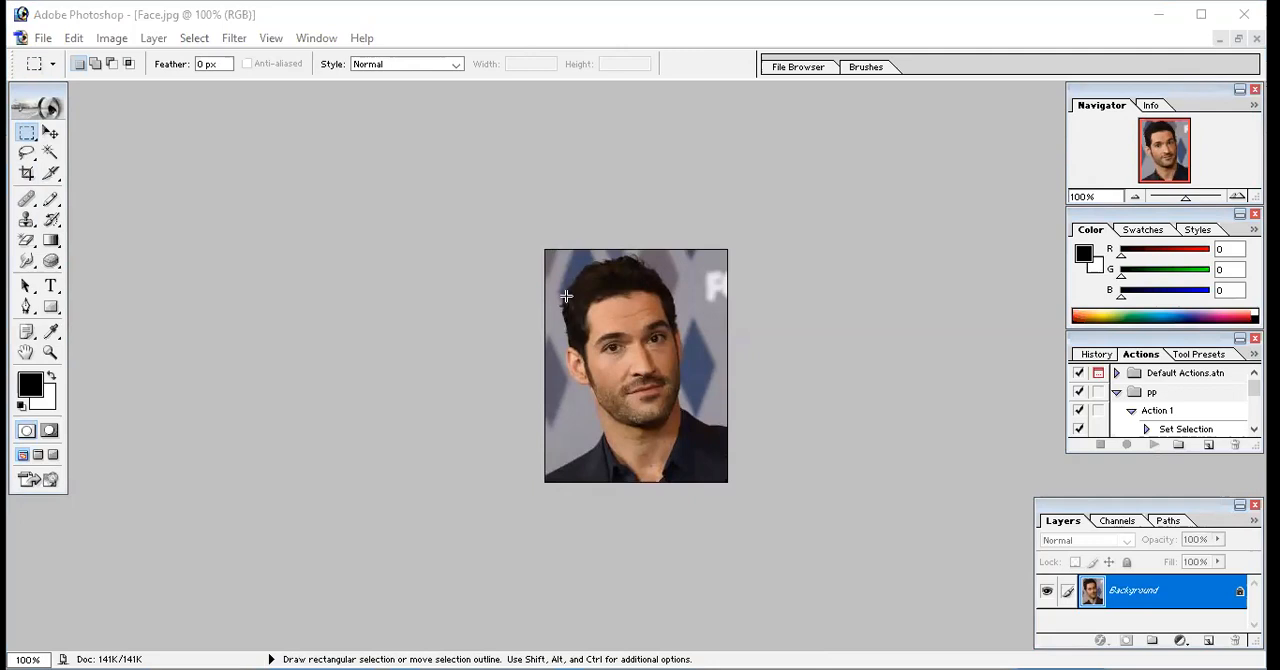
{"action": "key", "text": "ctrl+a"}
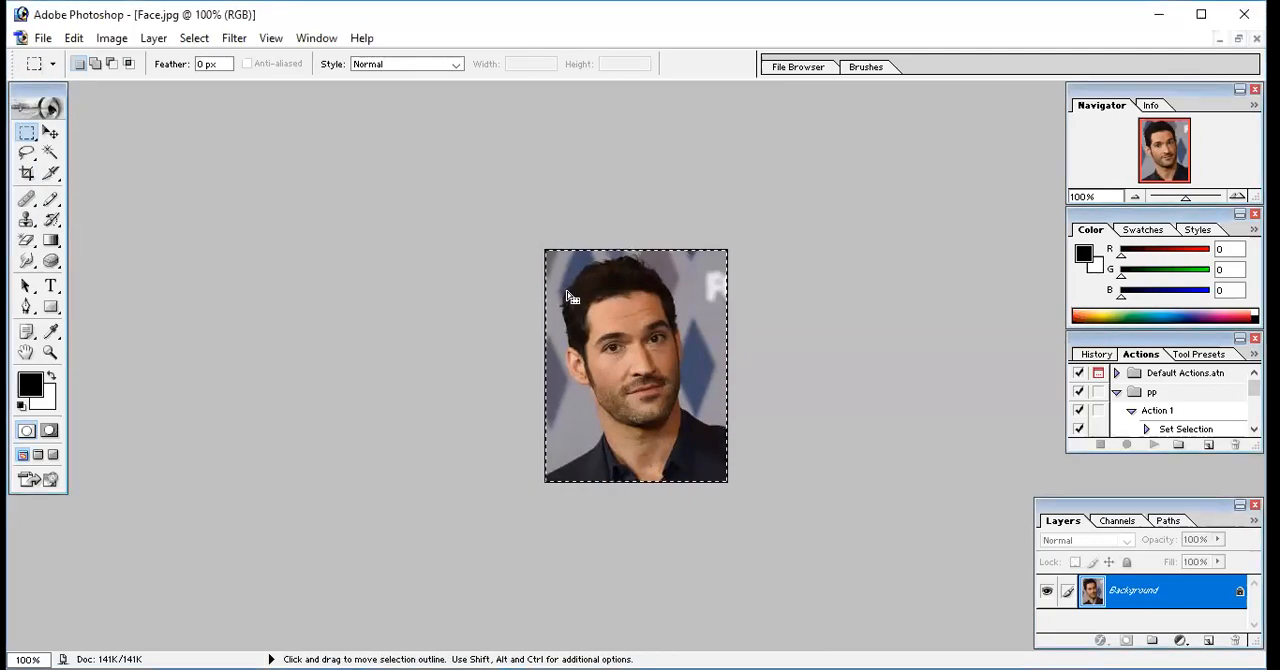
{"action": "left_click", "coordinate": [112, 39]}
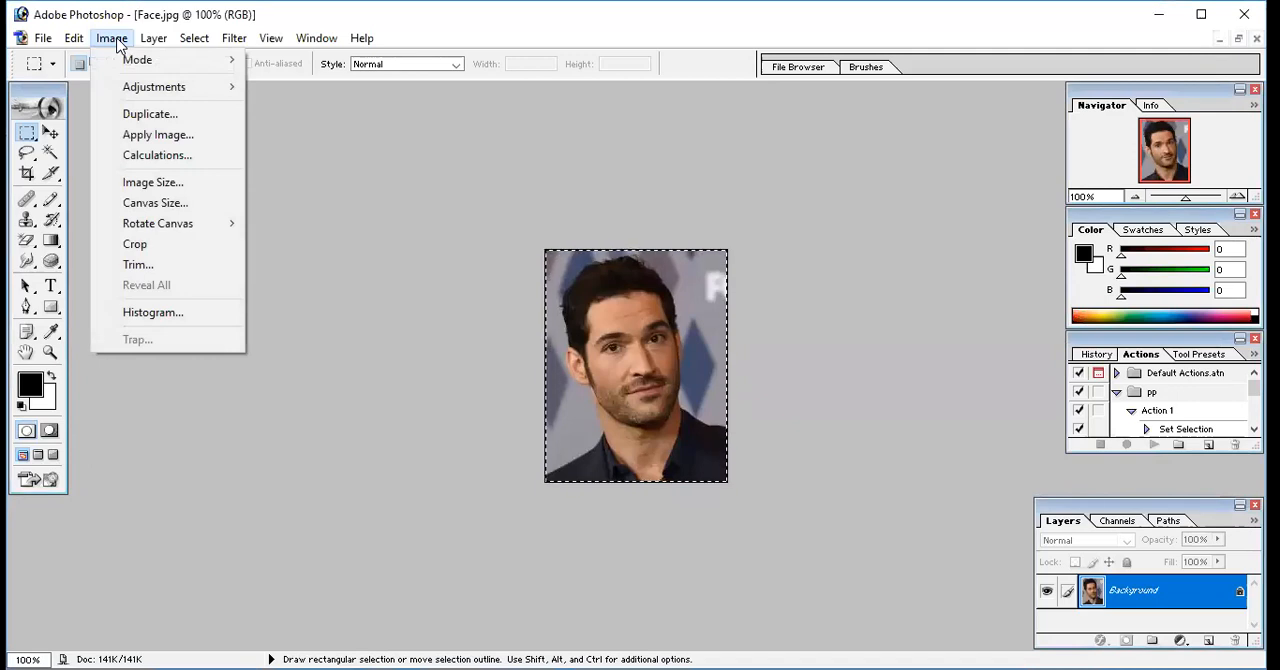
{"action": "left_click", "coordinate": [153, 38]}
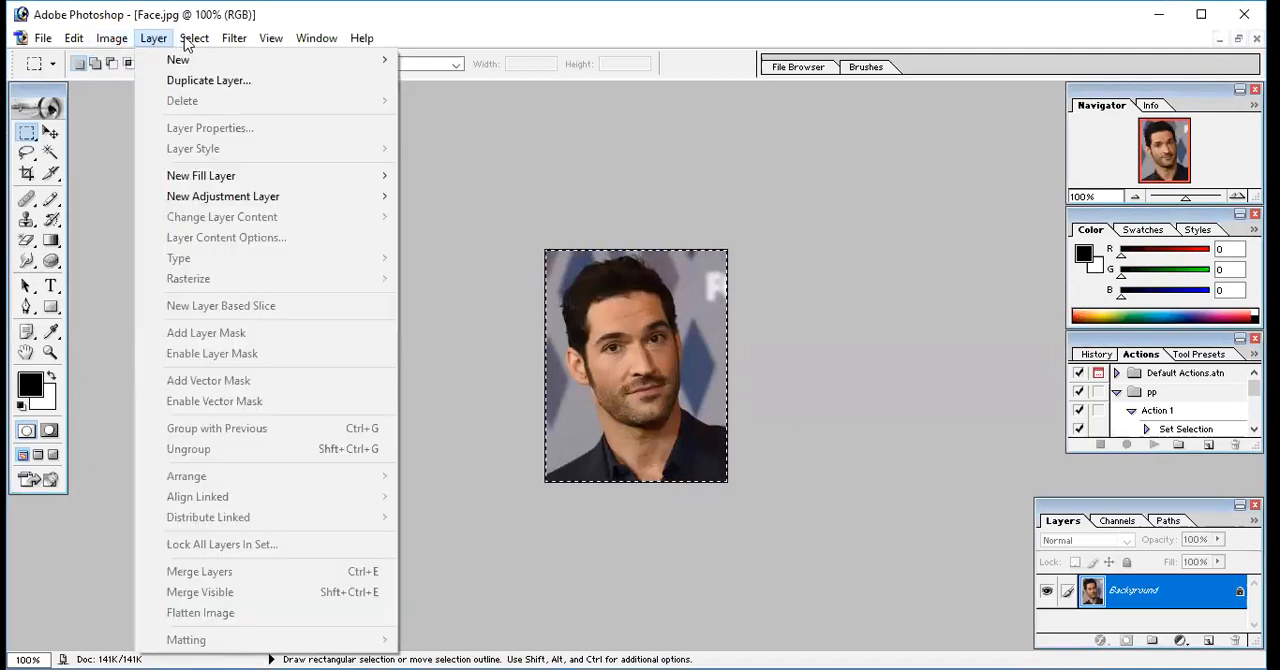
{"action": "mouse_move", "coordinate": [187, 40]}
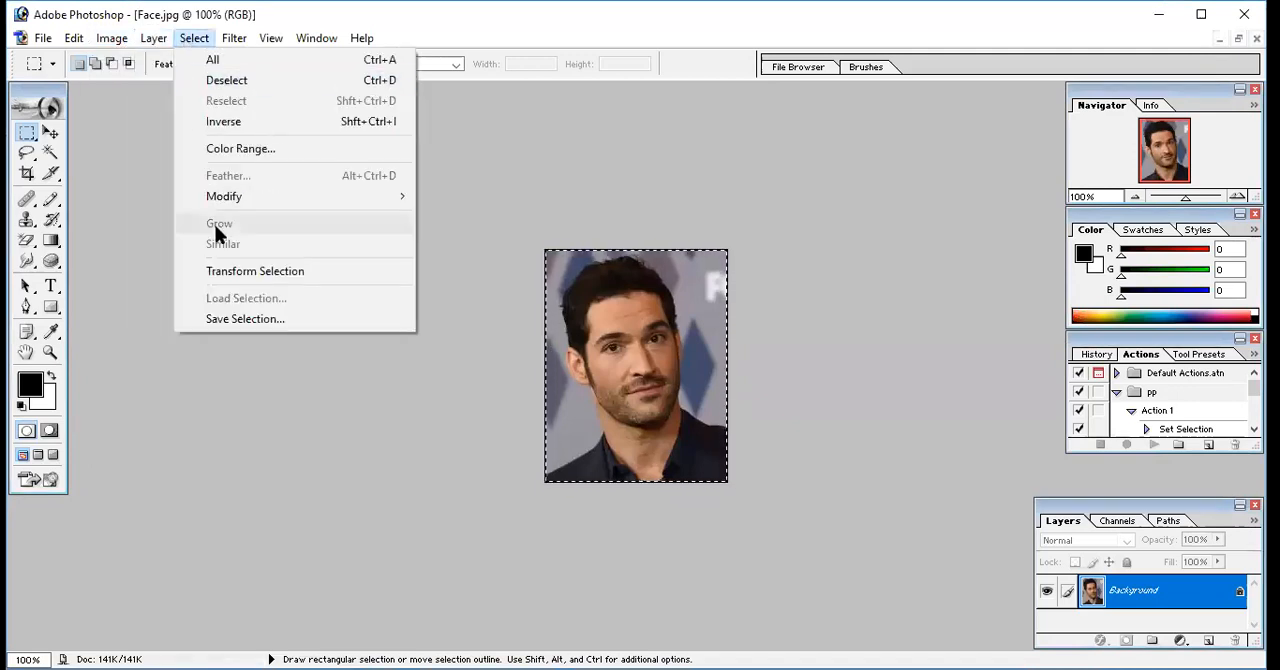
{"action": "mouse_move", "coordinate": [224, 200]}
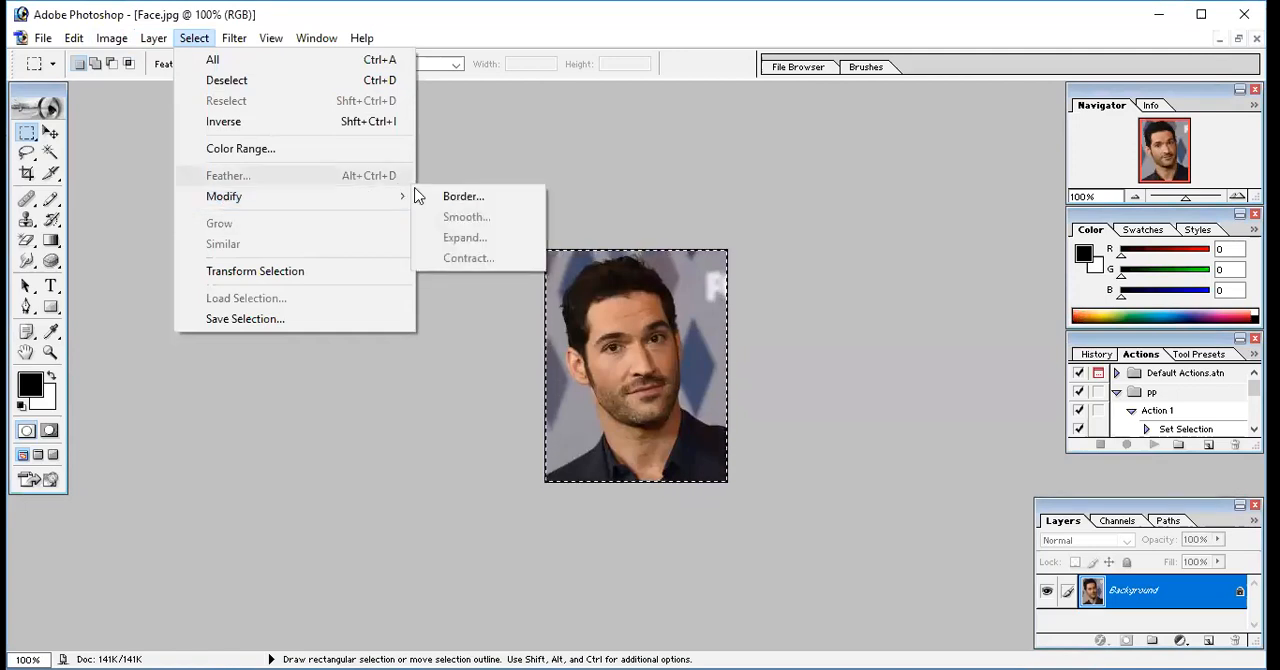
{"action": "left_click", "coordinate": [459, 197]}
{"action": "type", "text": "4"}
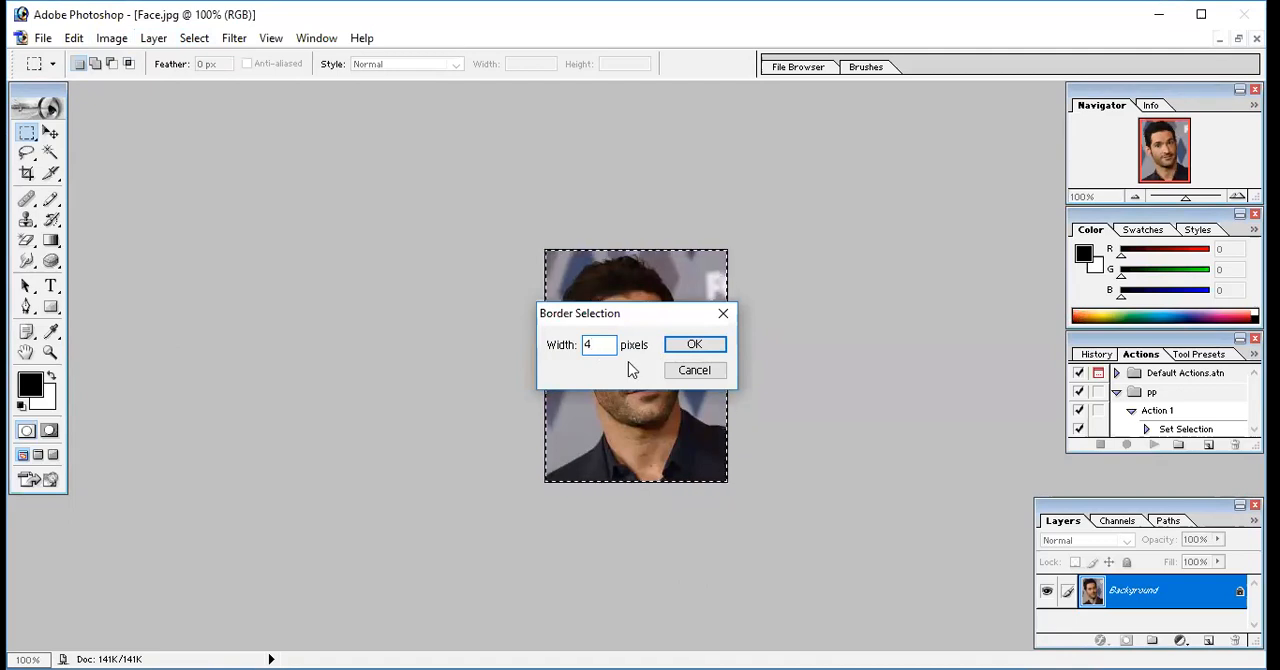
{"action": "key", "text": "BackSpace"}
{"action": "type", "text": "4"}
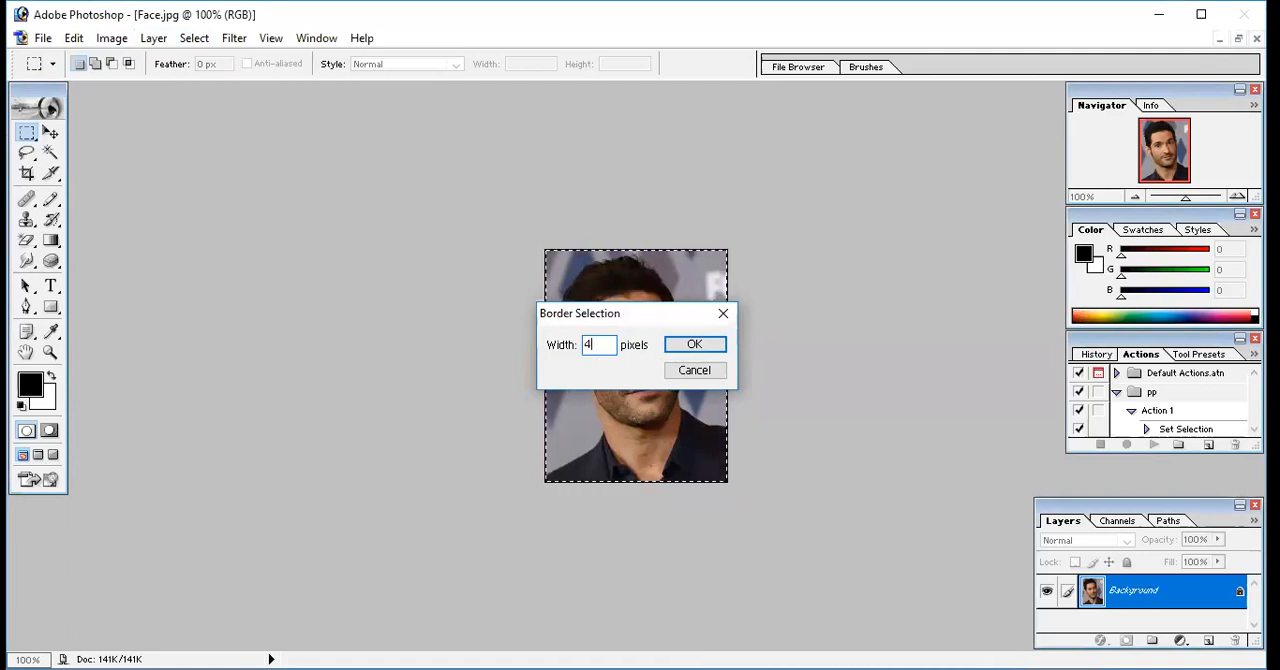
{"action": "left_click", "coordinate": [690, 346]}
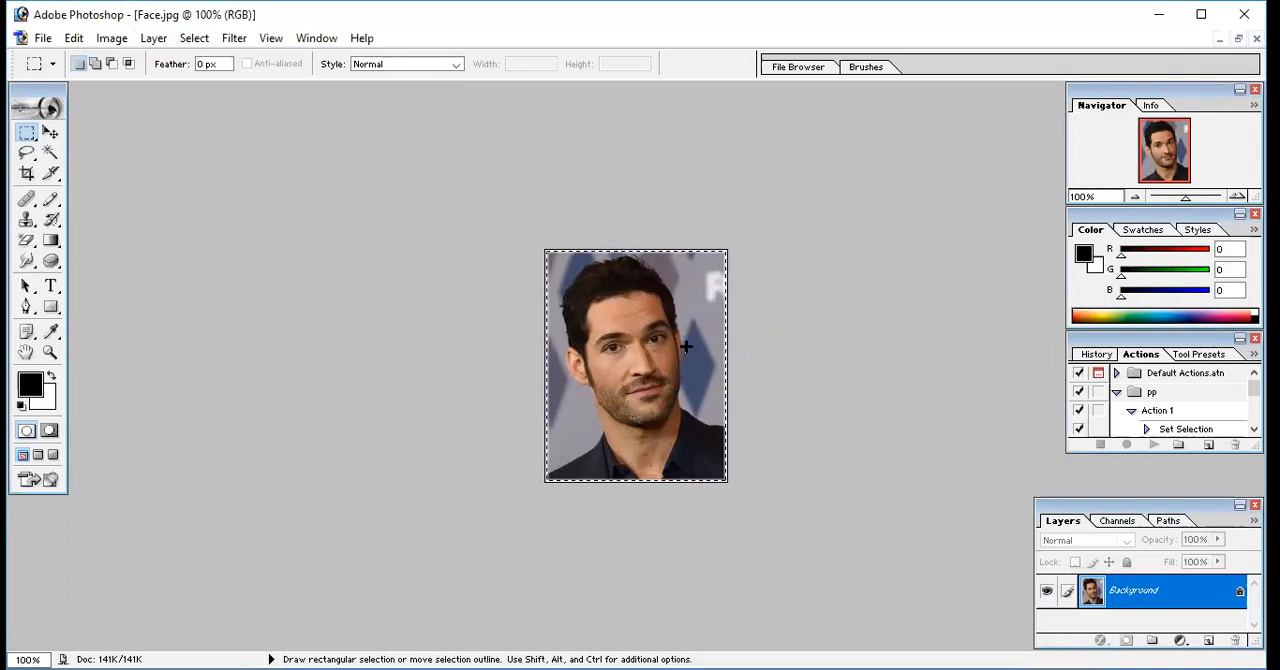
{"action": "left_click", "coordinate": [740, 348]}
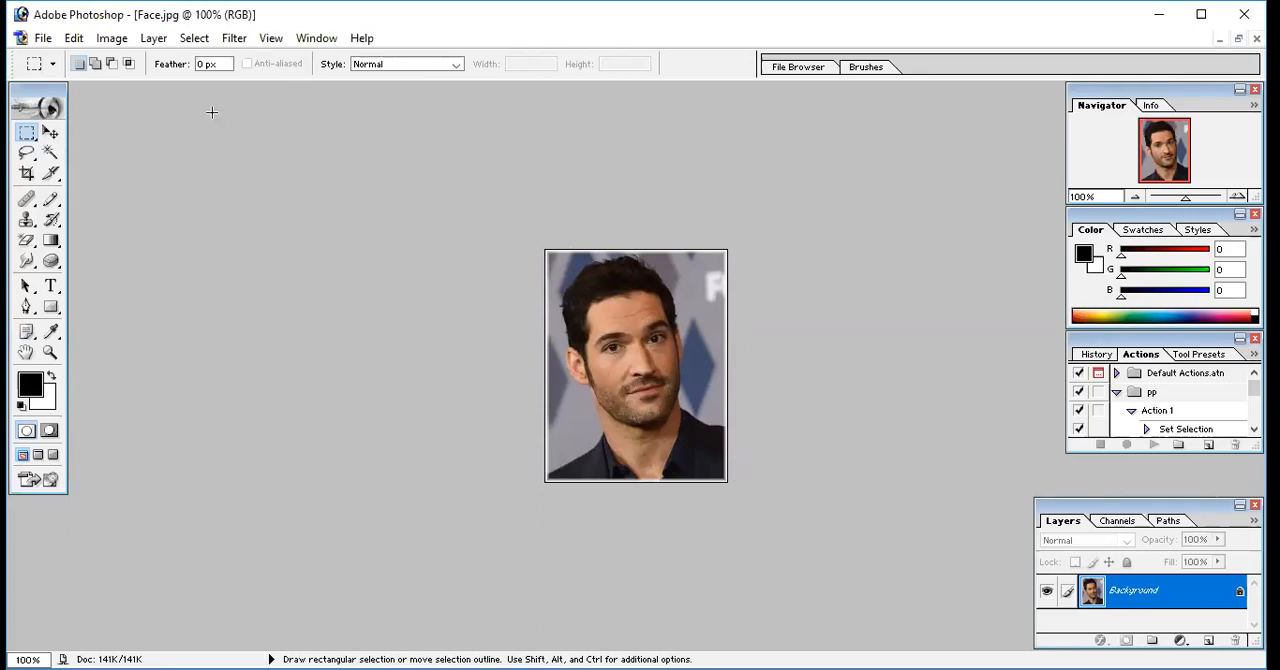
Select the whole image again and convert the selection to a 5-pixel border
{"action": "key", "text": "ctrl+a"}
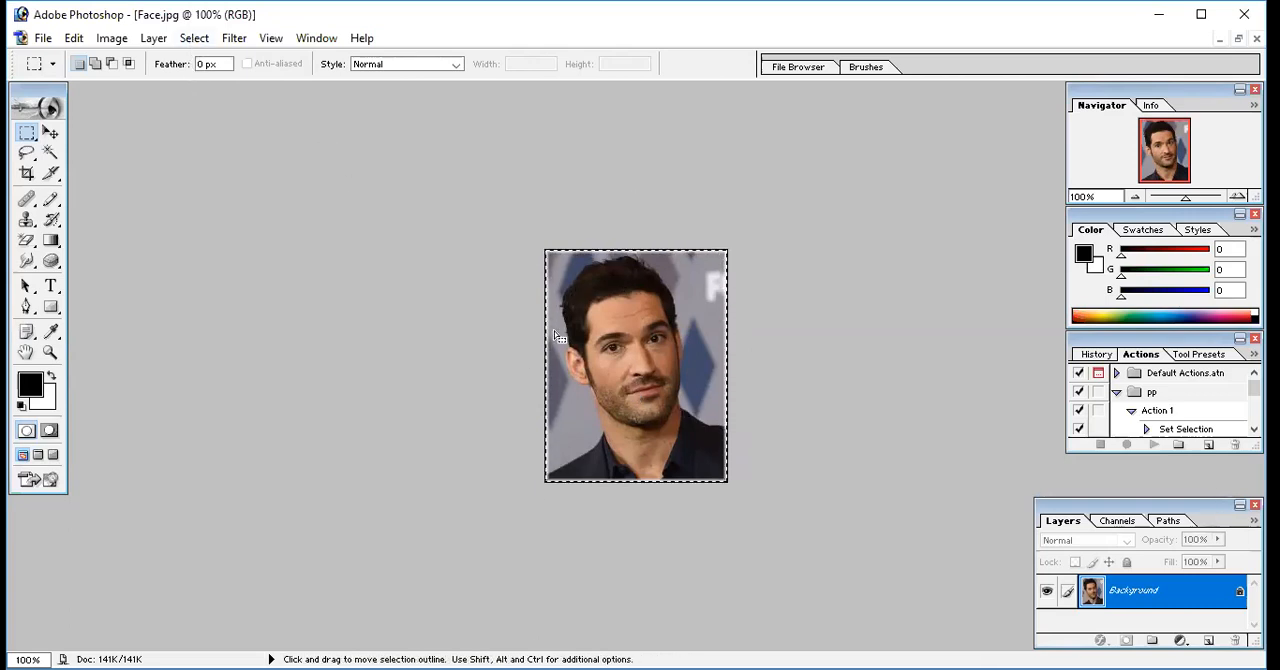
{"action": "left_click", "coordinate": [191, 40]}
{"action": "mouse_move", "coordinate": [249, 199]}
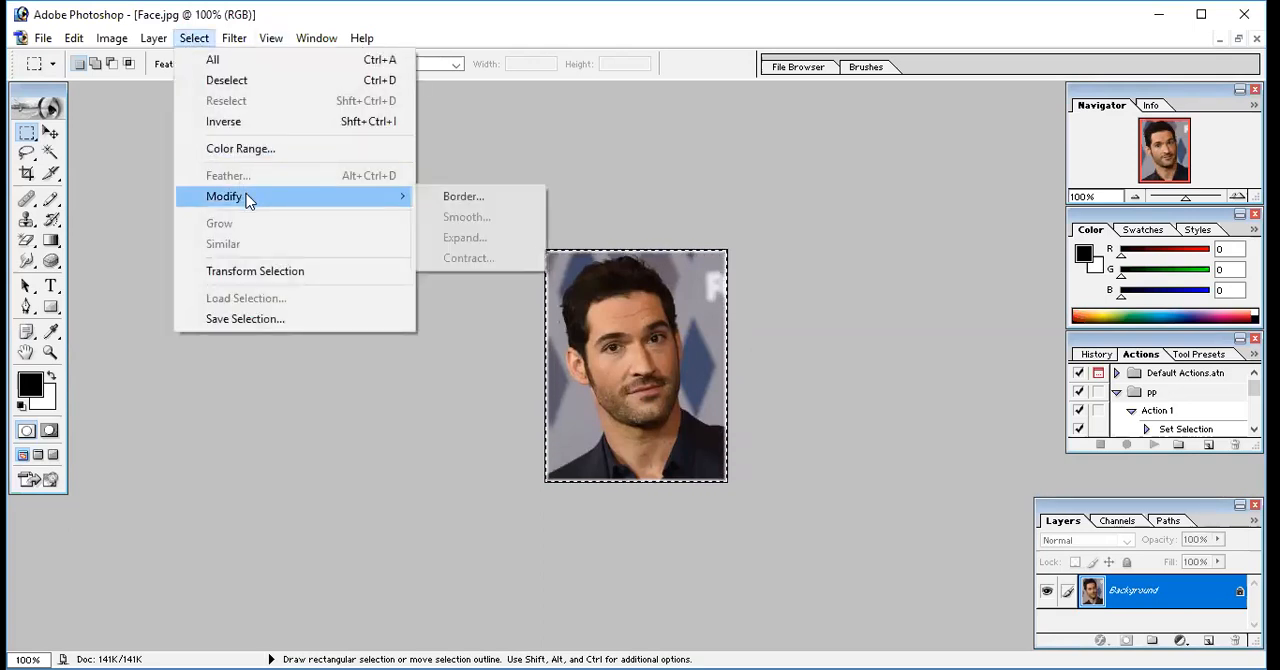
{"action": "left_click", "coordinate": [460, 197]}
{"action": "type", "text": "5"}
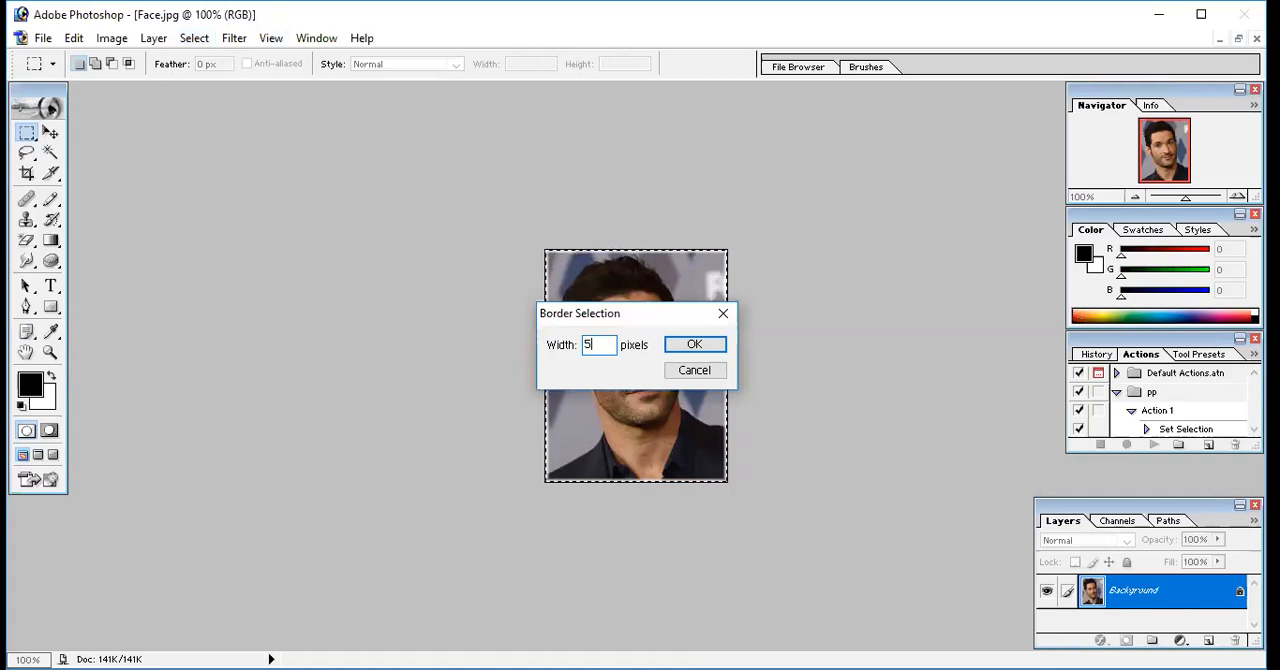
{"action": "left_click", "coordinate": [689, 349]}
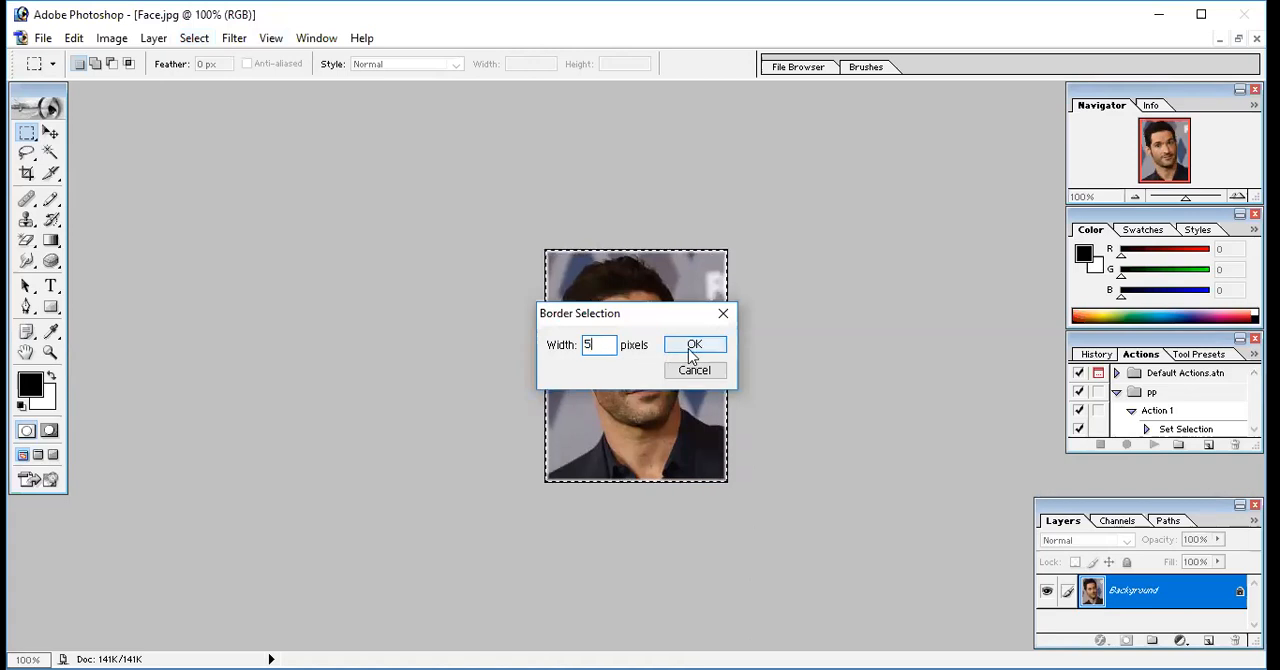
{"action": "left_click", "coordinate": [689, 350]}
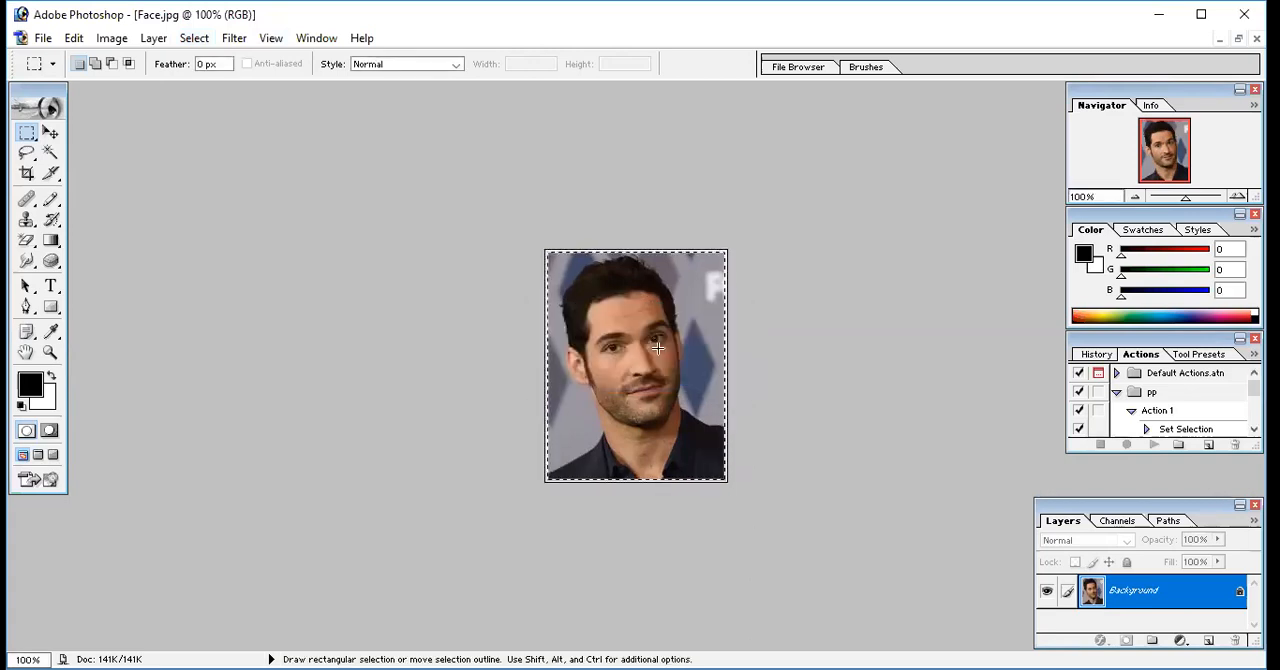
Set the background colour to near-black 060606, clear the border selection to that colour and deselect
{"action": "left_click", "coordinate": [42, 400]}
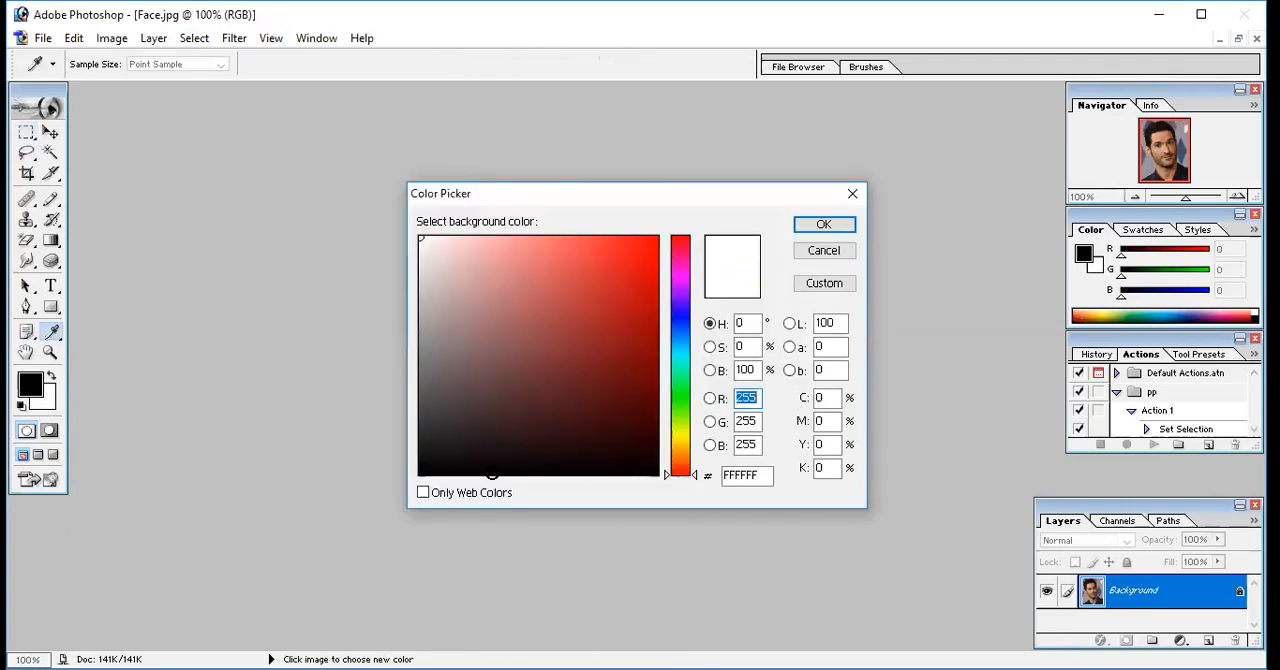
{"action": "left_click", "coordinate": [430, 469]}
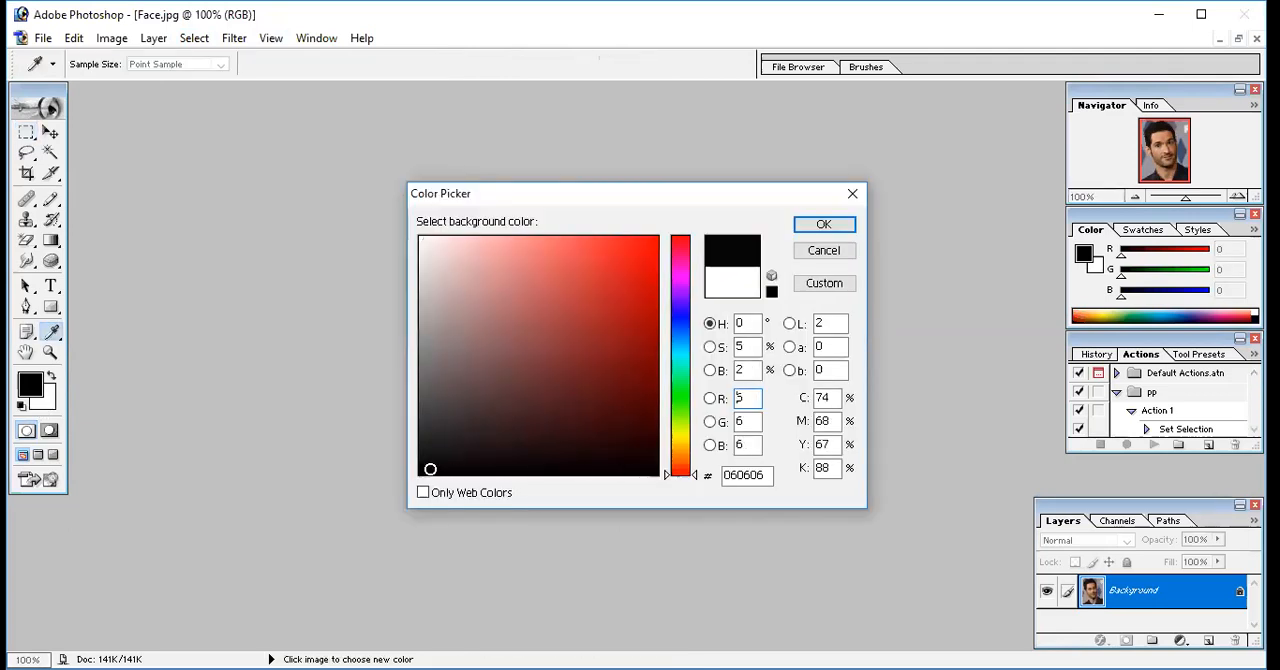
{"action": "left_click", "coordinate": [826, 226]}
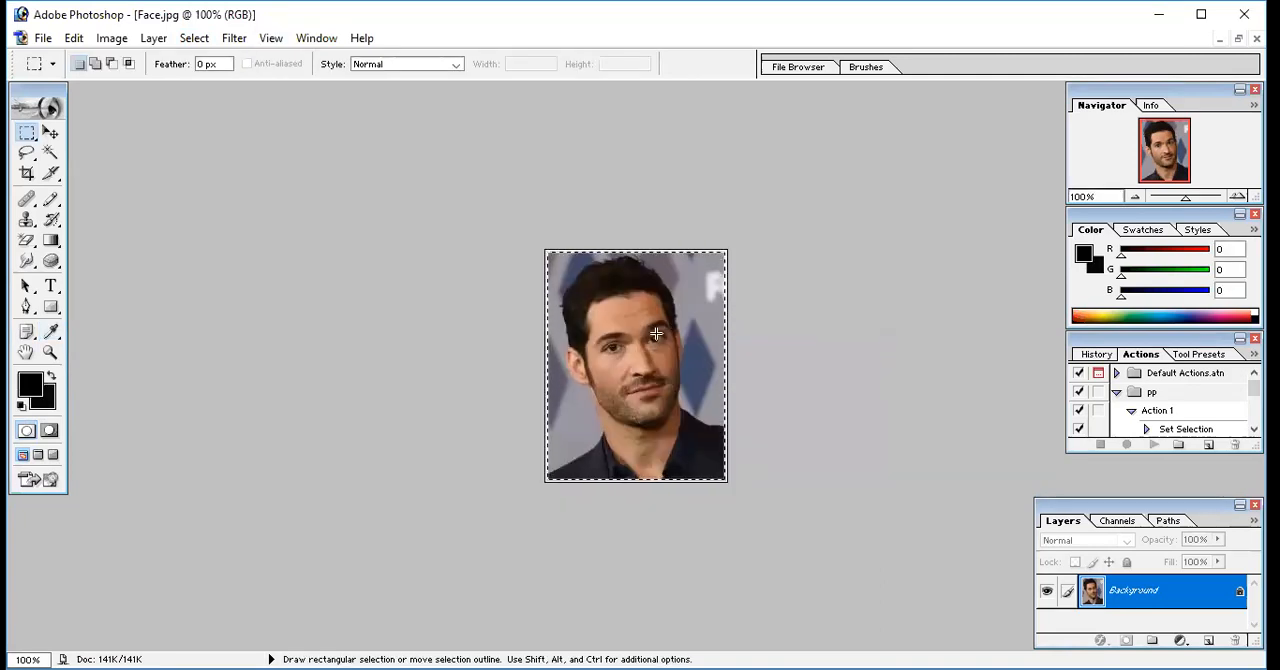
{"action": "left_click", "coordinate": [778, 333]}
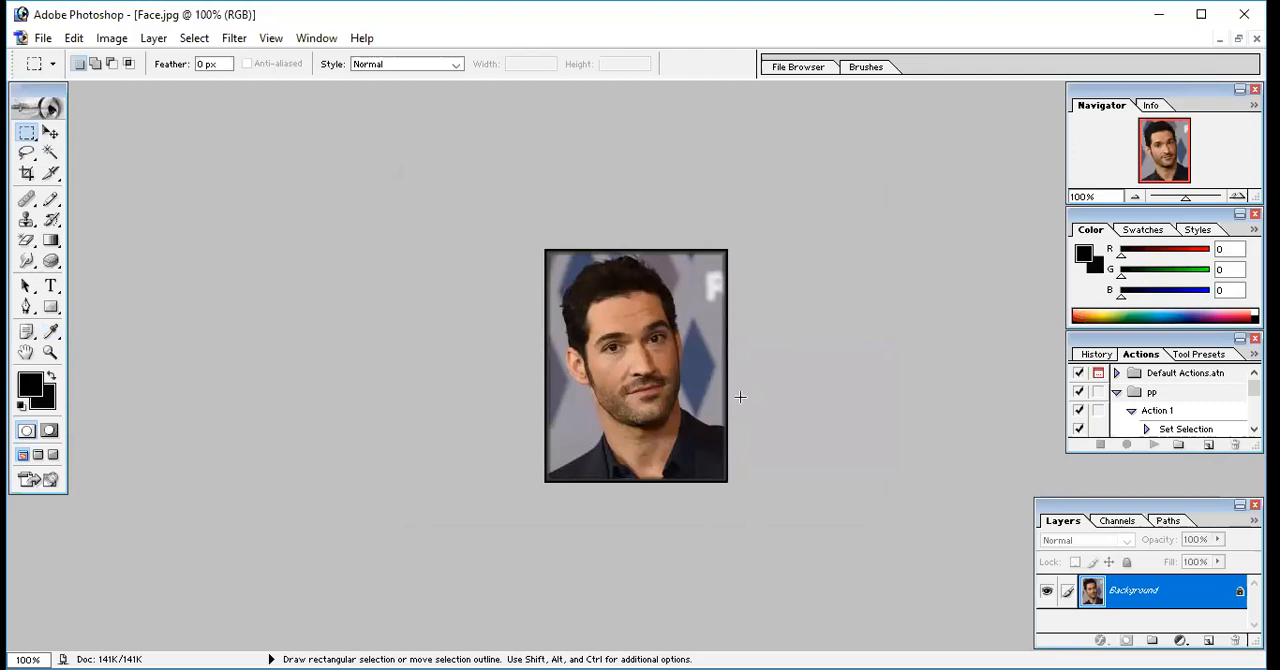
Lighten the portrait with the Dodge tool, using the 65-pixel brush, Midtones range and 50% exposure
{"action": "left_click", "coordinate": [60, 268]}
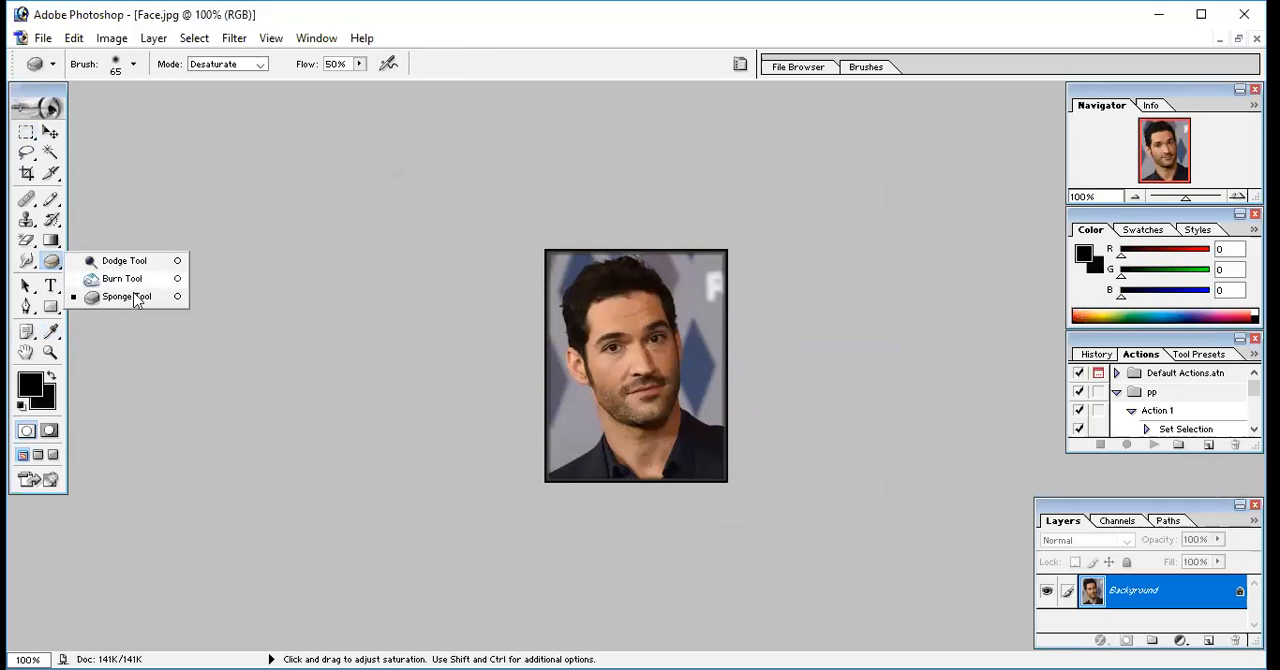
{"action": "left_click", "coordinate": [124, 261]}
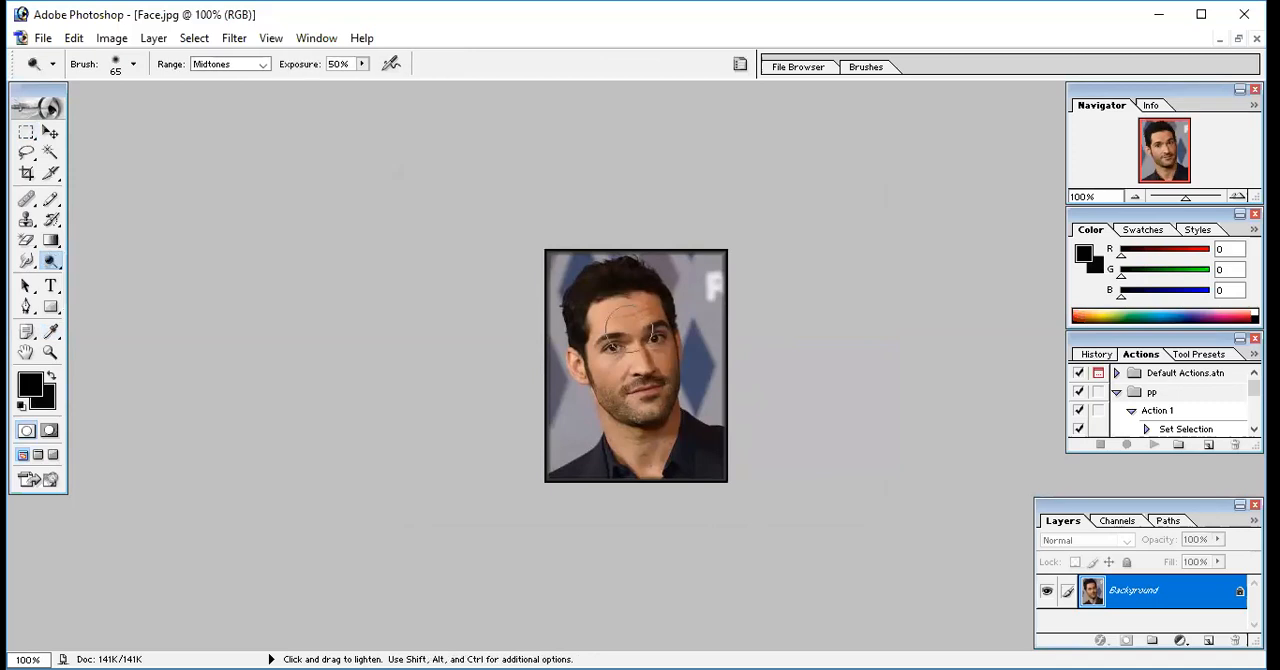
{"action": "mouse_move", "coordinate": [670, 338]}
{"action": "left_mouse_down"}
{"action": "mouse_move", "coordinate": [685, 368]}
{"action": "mouse_move", "coordinate": [632, 456]}
{"action": "mouse_move", "coordinate": [682, 376]}
{"action": "mouse_move", "coordinate": [675, 301]}
{"action": "mouse_move", "coordinate": [694, 304]}
{"action": "mouse_move", "coordinate": [572, 346]}
{"action": "mouse_move", "coordinate": [671, 231]}
{"action": "mouse_move", "coordinate": [691, 272]}
{"action": "left_mouse_up"}
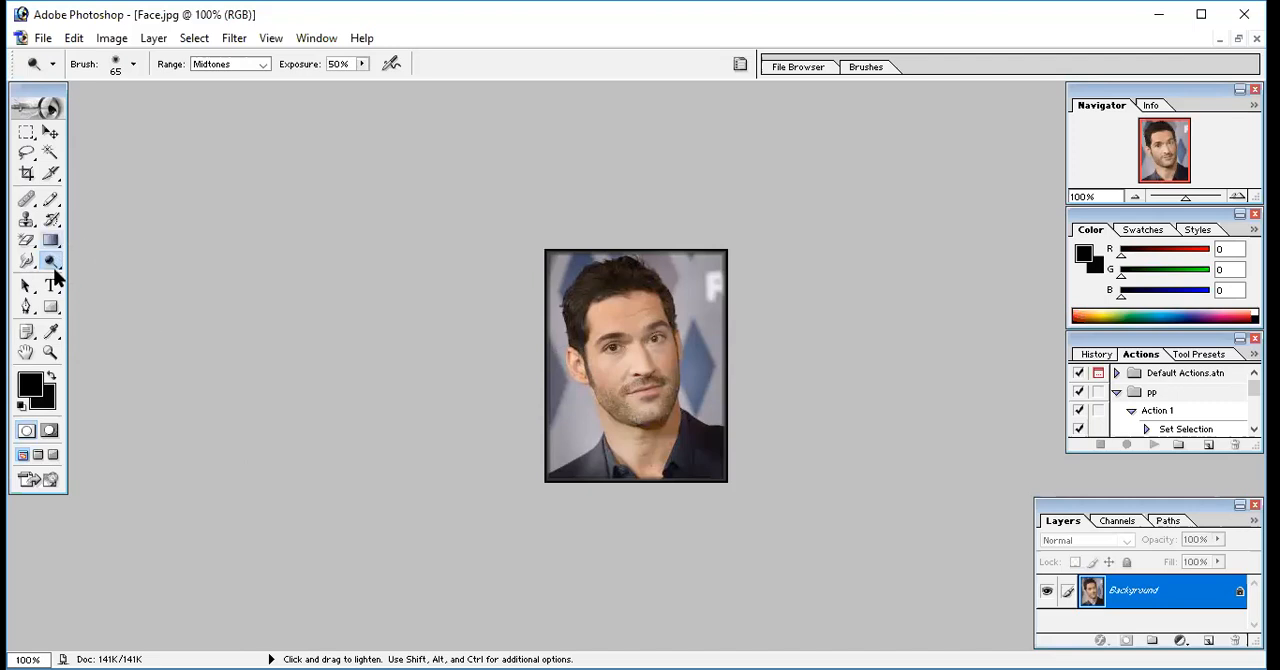
Darken the portrait with the Burn tool, using the 65-pixel brush, Midtones range and 50% exposure
{"action": "left_click_drag", "start_coordinate": [54, 262], "coordinate": [92, 281]}
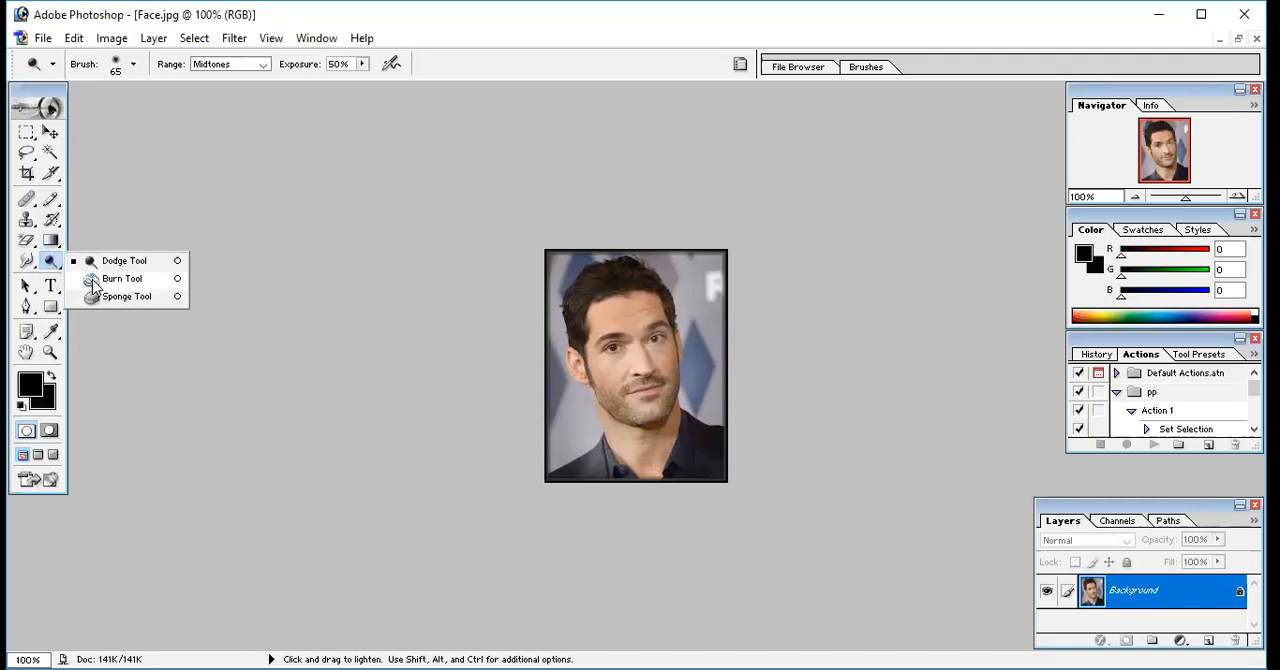
{"action": "left_click", "coordinate": [92, 280]}
{"action": "mouse_move", "coordinate": [627, 285]}
{"action": "left_mouse_down"}
{"action": "mouse_move", "coordinate": [588, 290]}
{"action": "mouse_move", "coordinate": [728, 306]}
{"action": "mouse_move", "coordinate": [611, 500]}
{"action": "mouse_move", "coordinate": [589, 277]}
{"action": "mouse_move", "coordinate": [600, 363]}
{"action": "mouse_move", "coordinate": [635, 450]}
{"action": "mouse_move", "coordinate": [571, 471]}
{"action": "mouse_move", "coordinate": [705, 330]}
{"action": "mouse_move", "coordinate": [559, 289]}
{"action": "mouse_move", "coordinate": [560, 382]}
{"action": "left_mouse_up"}
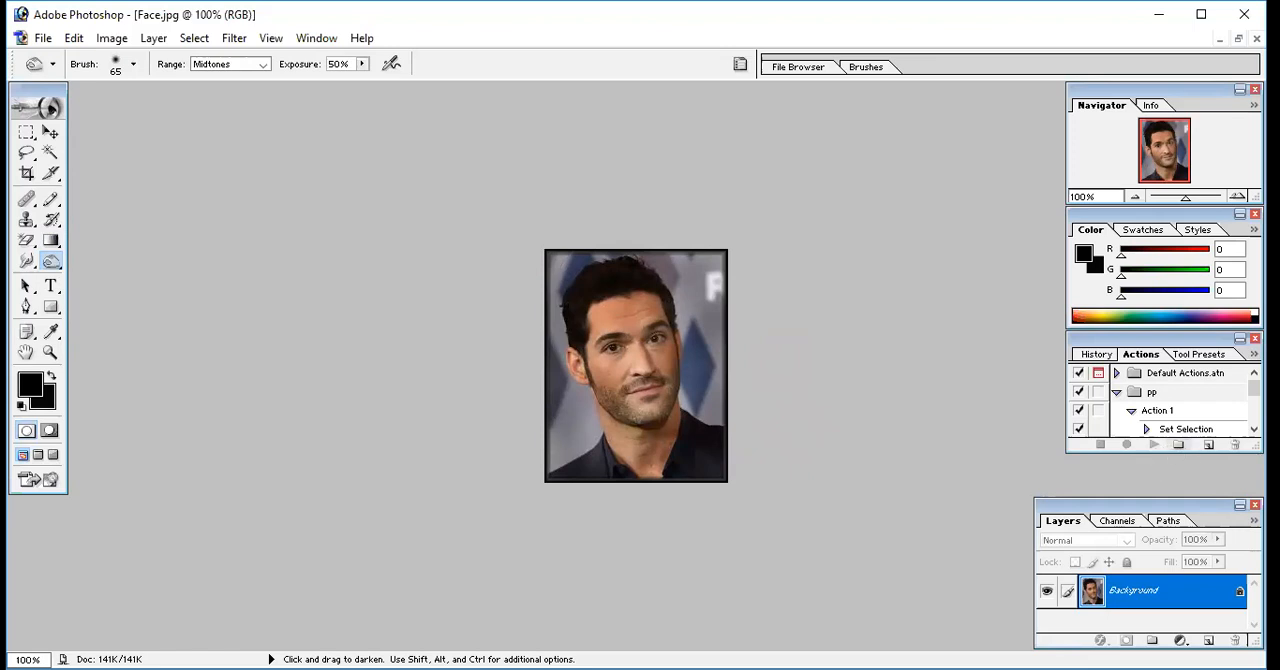
{"action": "key", "text": "ctrl+0"}
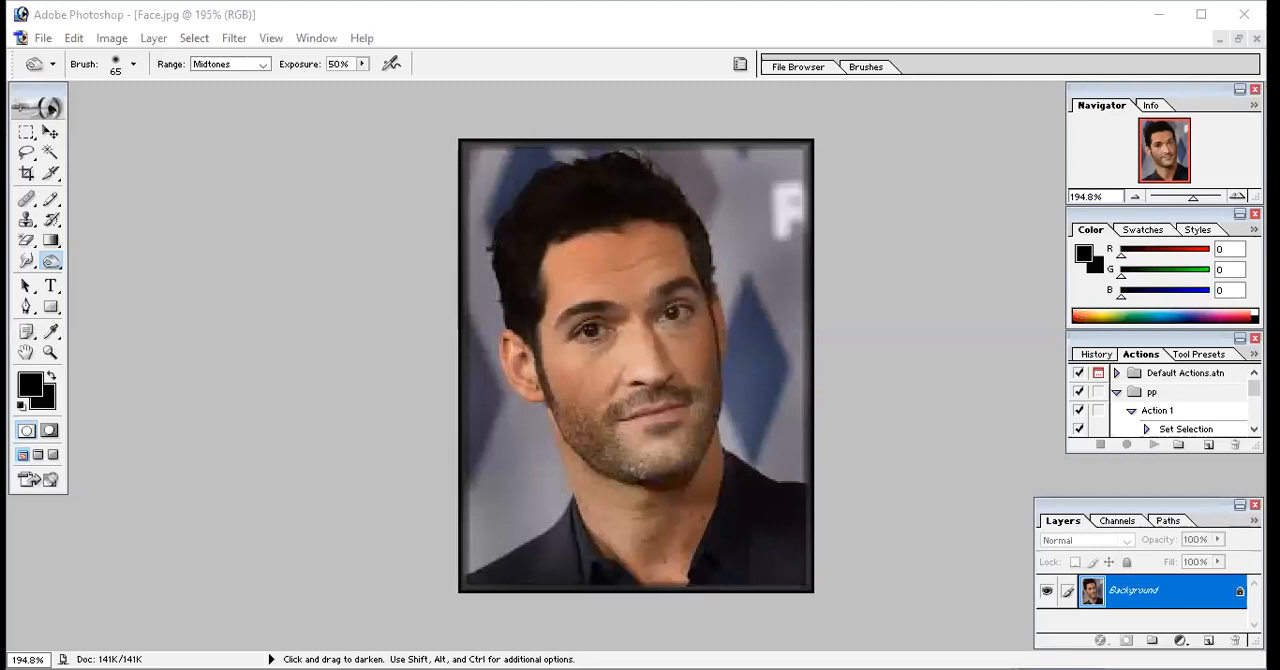
{"action": "left_click", "coordinate": [50, 352]}
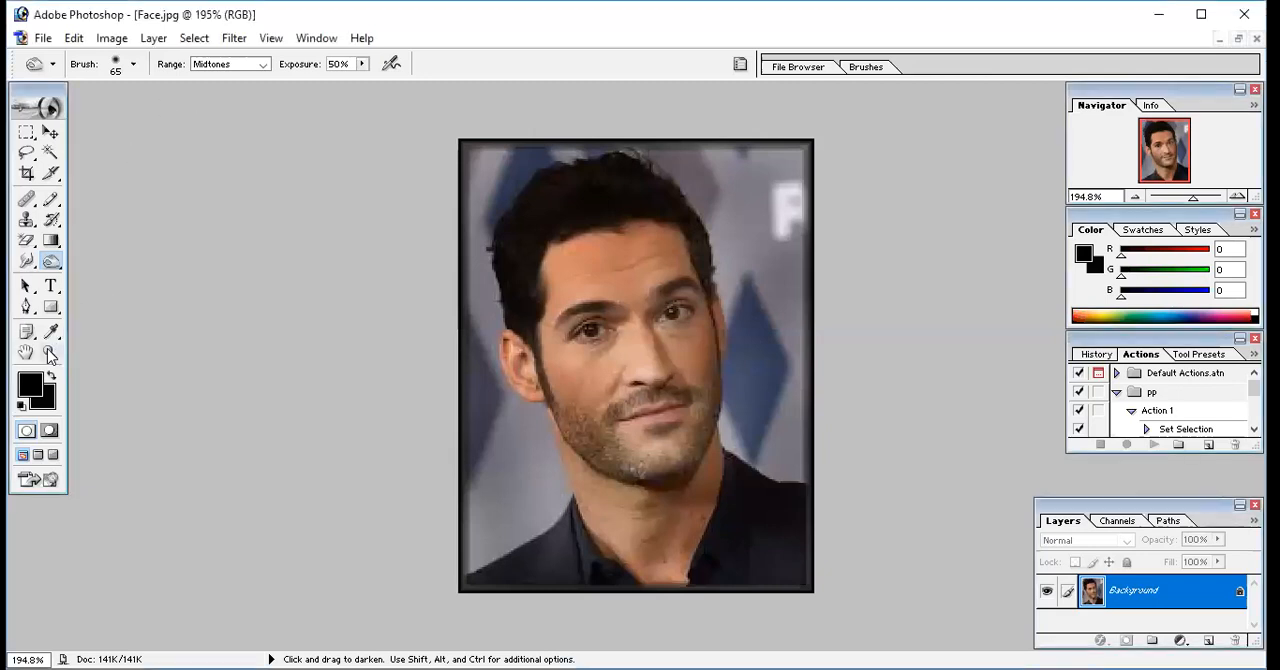
{"action": "left_click", "coordinate": [617, 286], "text": "alt"}
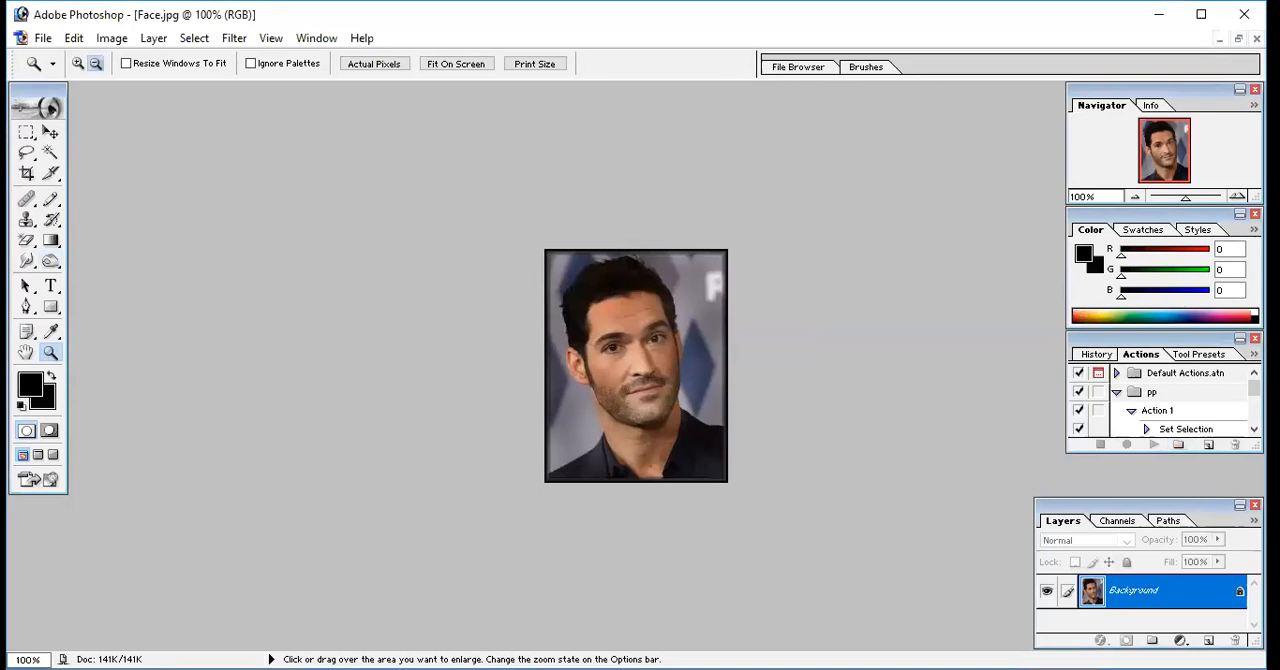
Bring up the Actions palette and create a new action set named "8 pp"
{"action": "key", "text": "alt+F9"}
{"action": "left_click", "coordinate": [317, 39]}
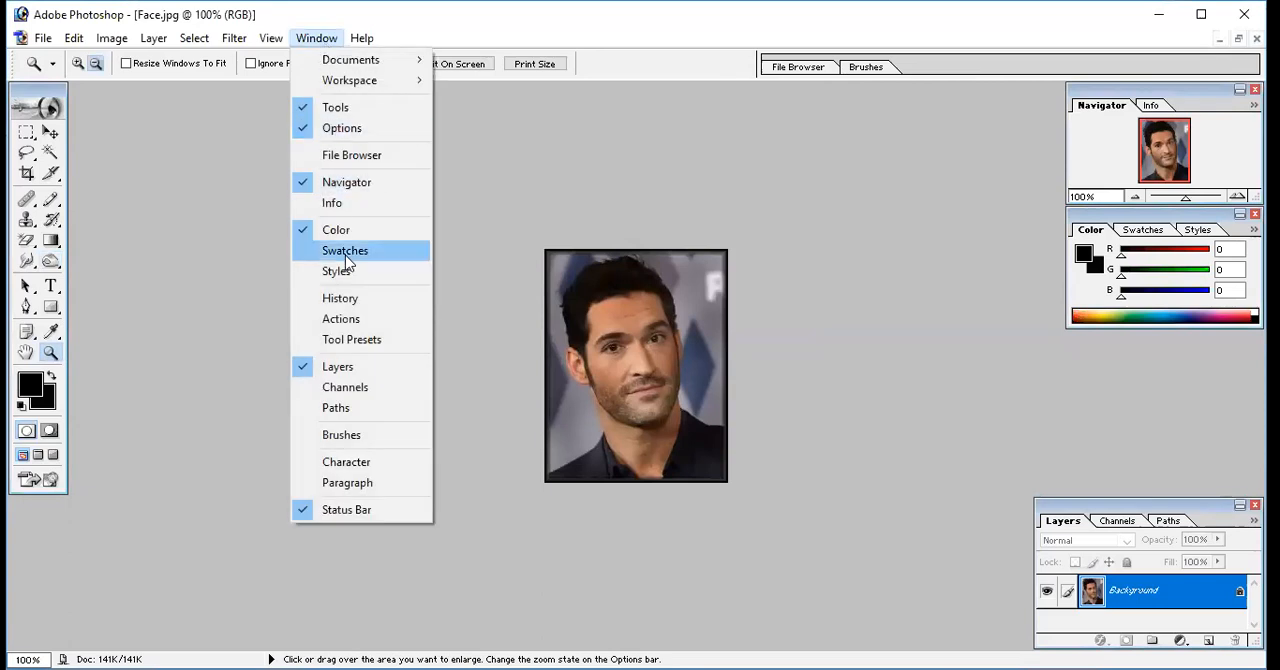
{"action": "left_click", "coordinate": [341, 319]}
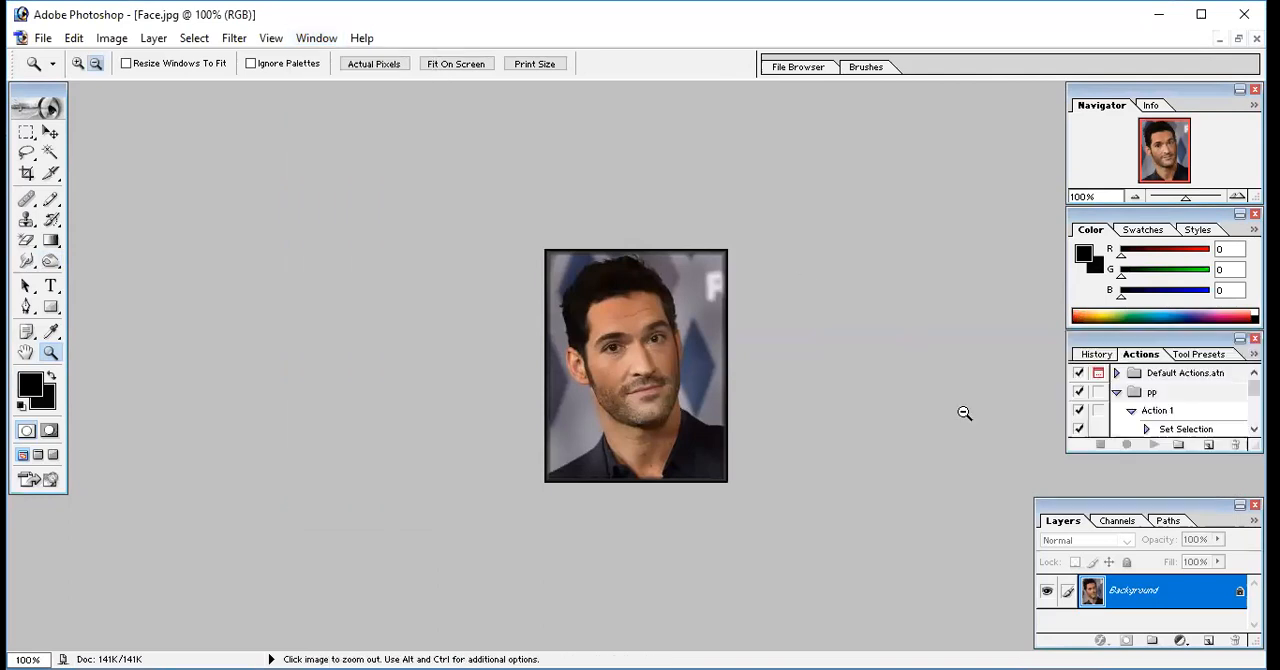
{"action": "left_click", "coordinate": [1178, 445]}
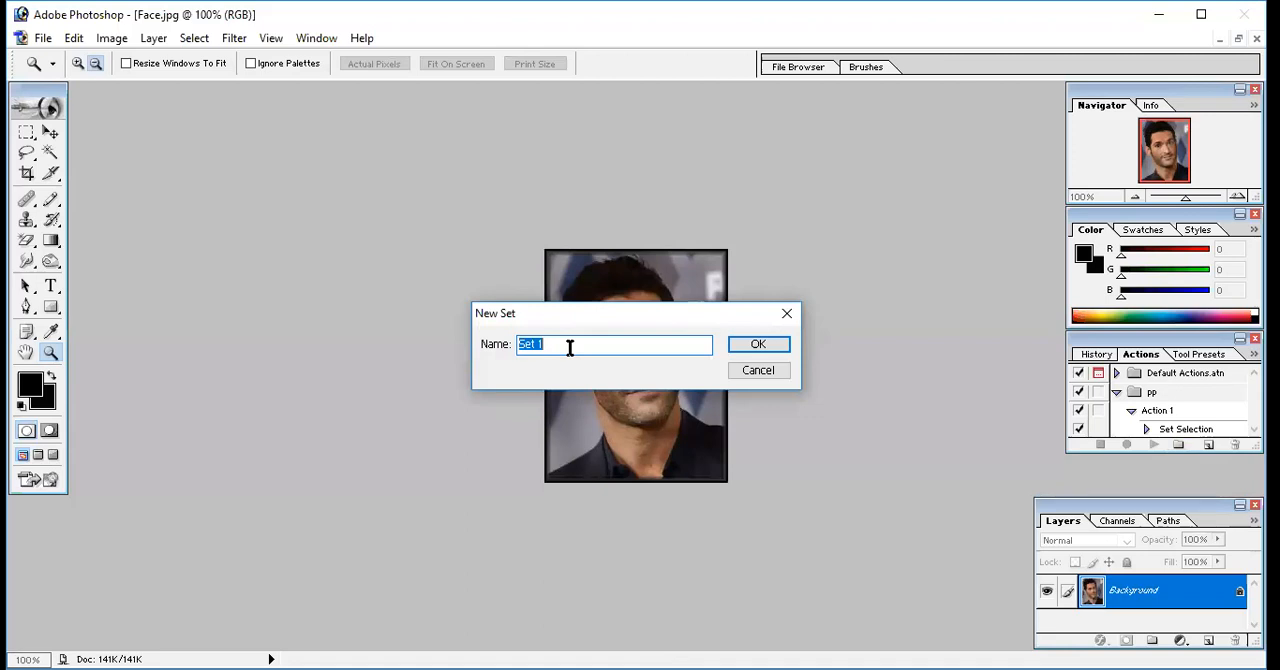
{"action": "type", "text": "8 pp"}
{"action": "left_click", "coordinate": [758, 345]}
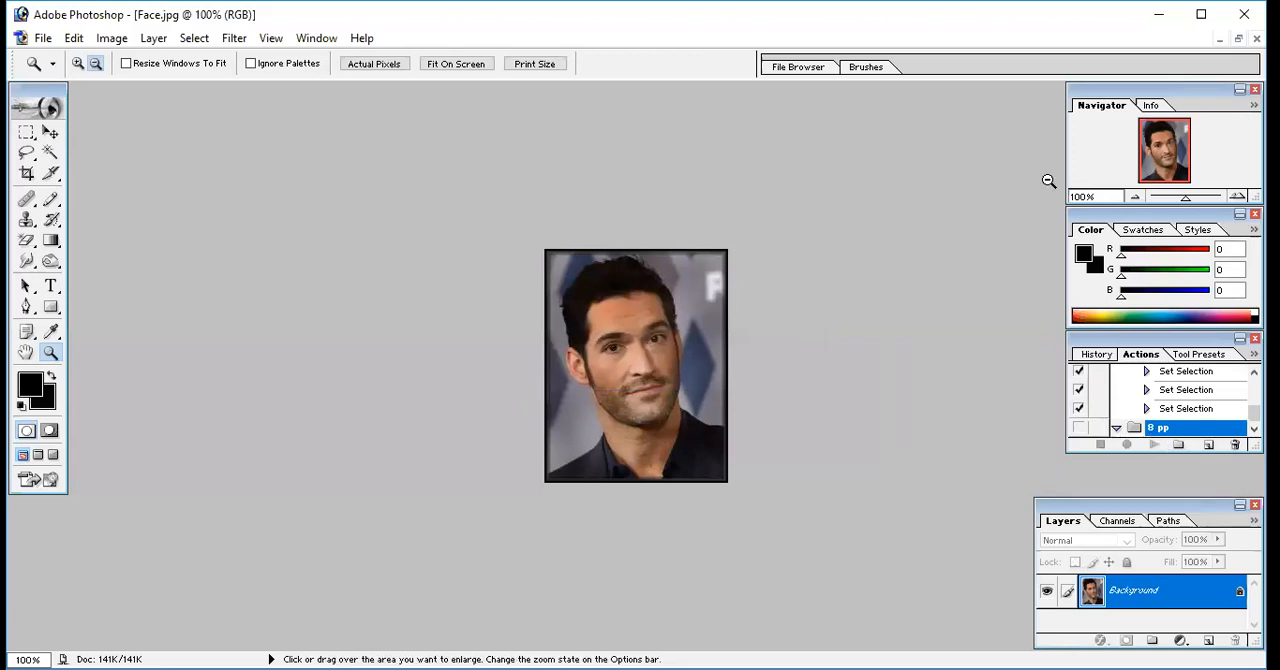
Create an action named pp08 in the 8 pp set, assign it the function key F3 and start recording
{"action": "left_click", "coordinate": [1147, 456]}
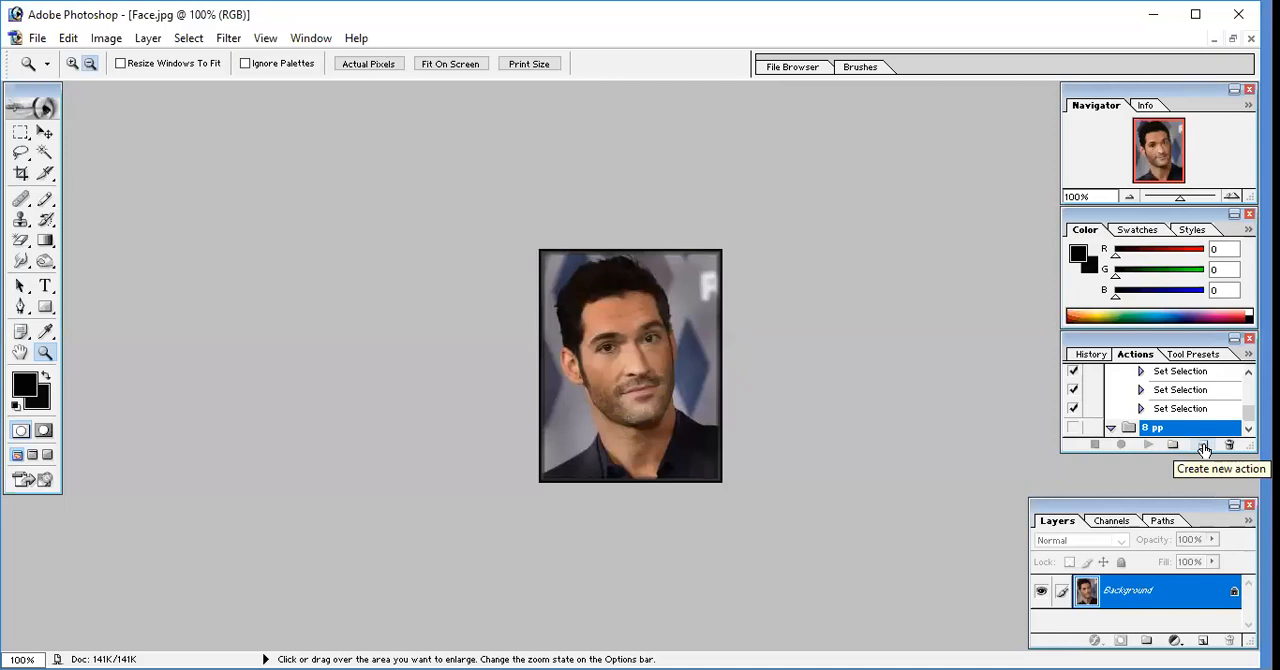
{"action": "left_click", "coordinate": [1203, 446]}
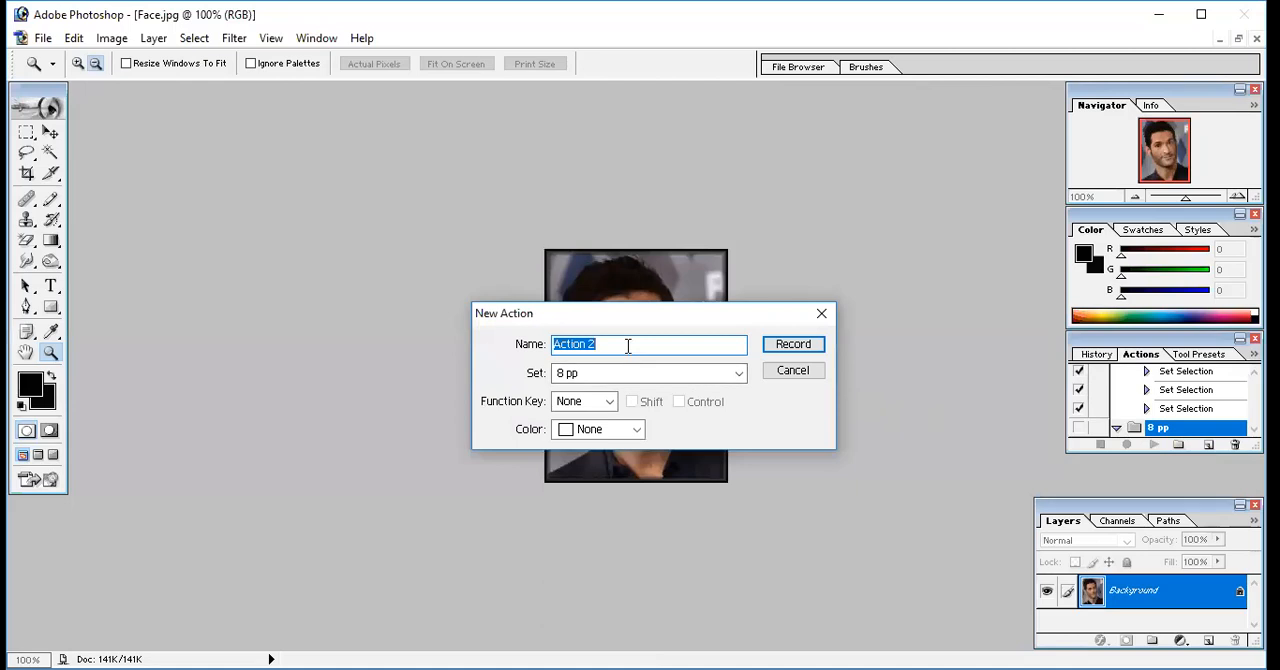
{"action": "type", "text": "pp12"}
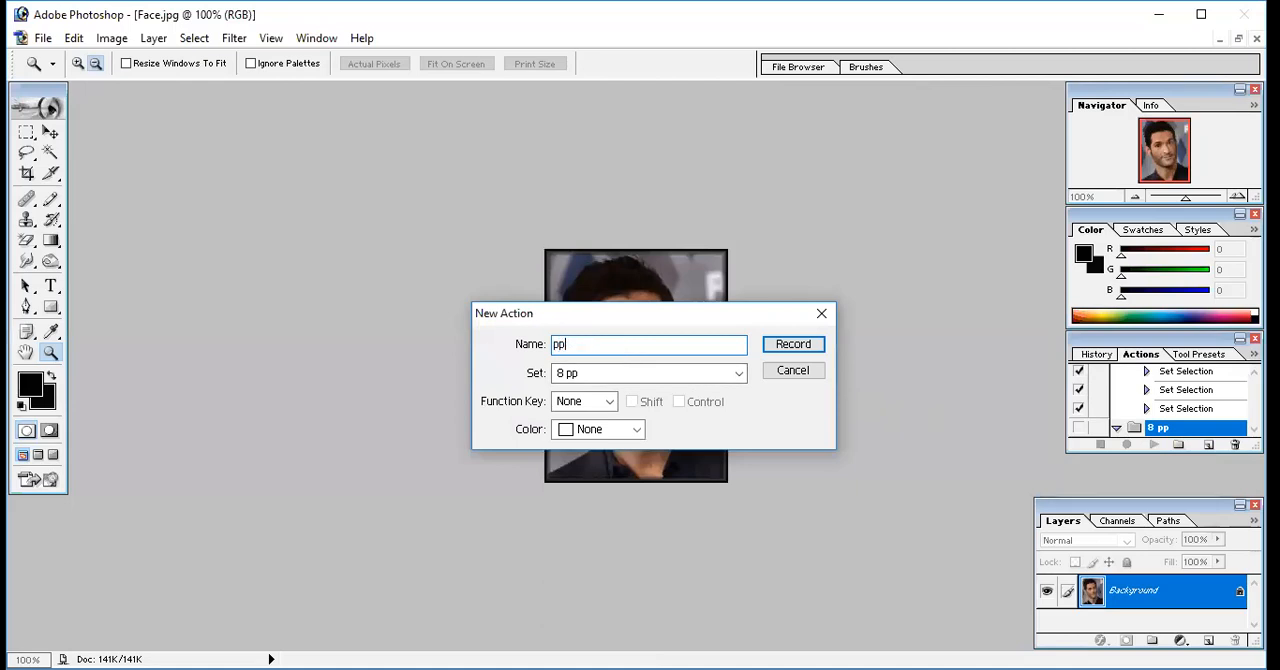
{"action": "key", "text": "BackSpace"}
{"action": "key", "text": "BackSpace"}
{"action": "type", "text": "08"}
{"action": "left_click", "coordinate": [610, 401]}
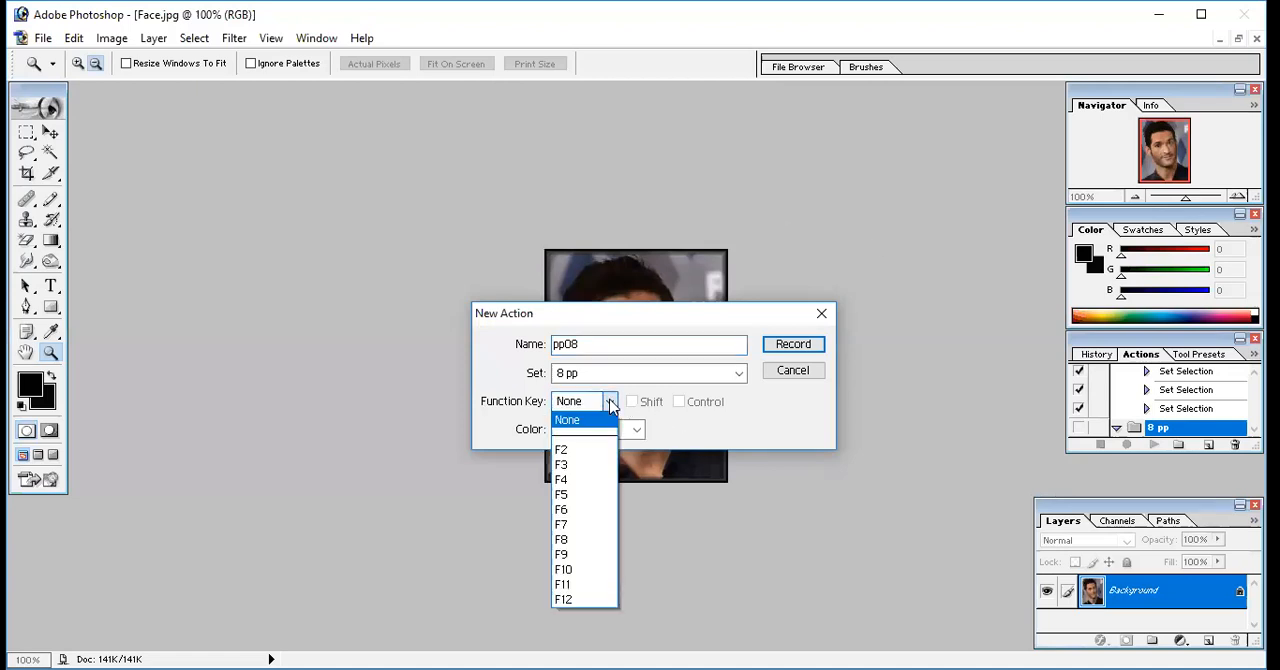
{"action": "left_click", "coordinate": [602, 467]}
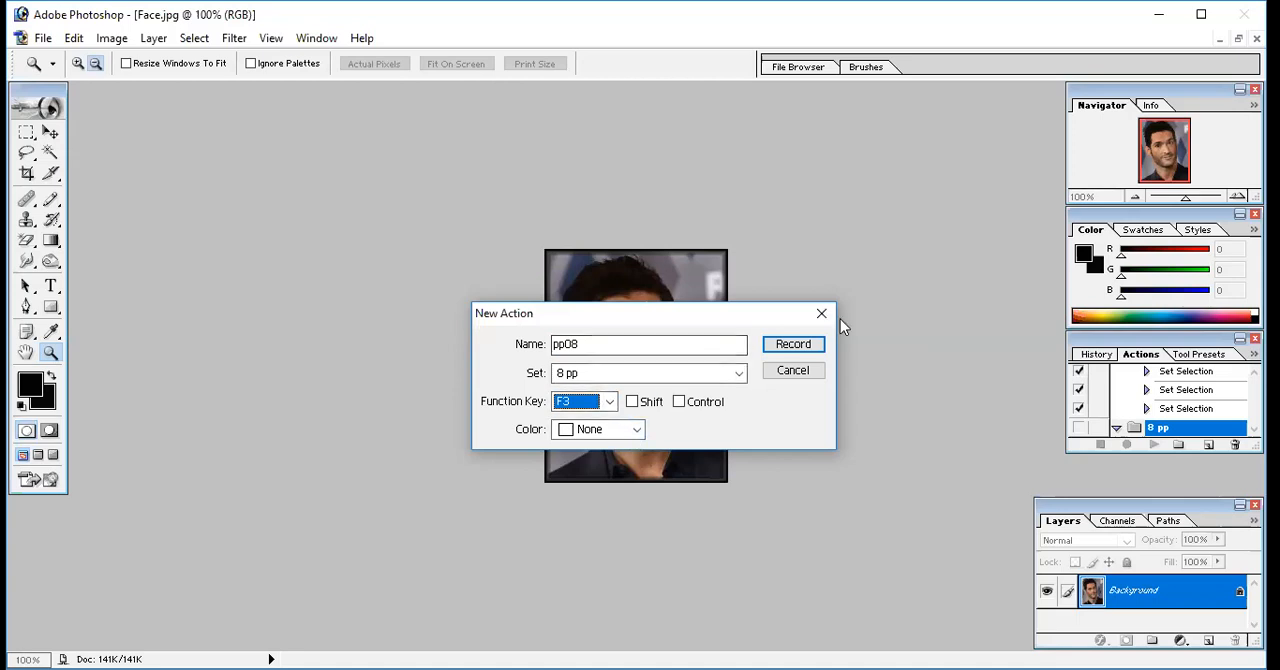
{"action": "left_click", "coordinate": [812, 346]}
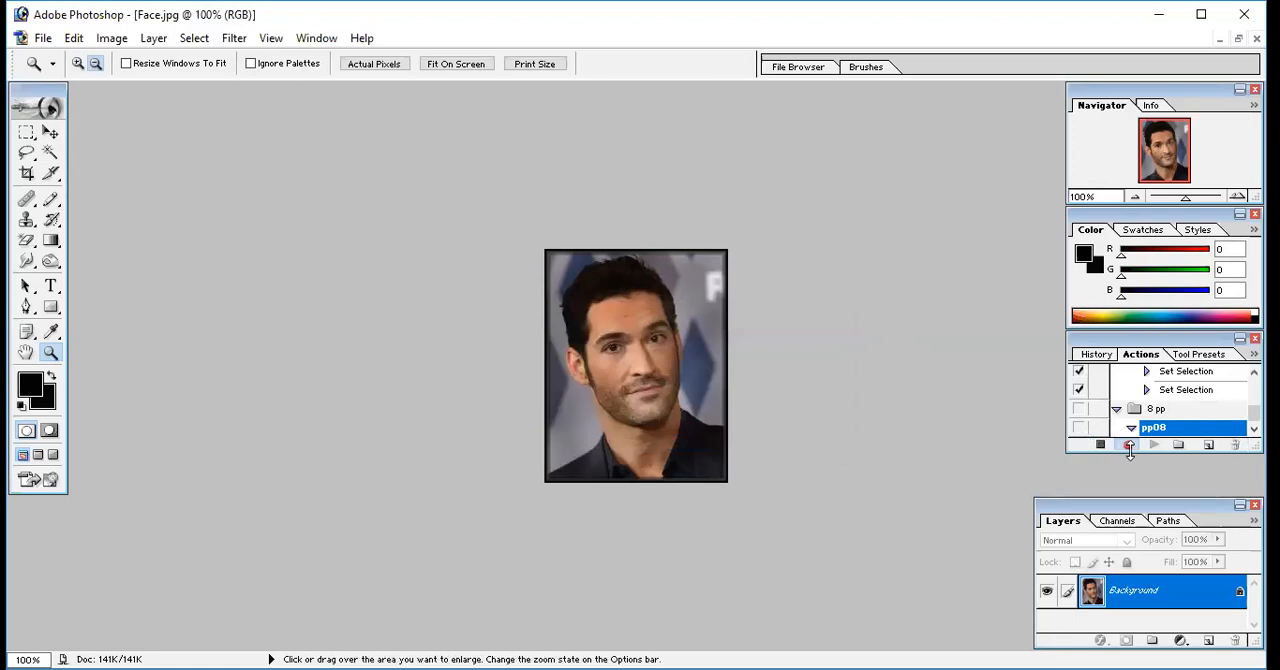
Select the whole bordered portrait and copy it while the action is recording
{"action": "key", "text": "alt"}
{"action": "key", "text": "alt"}
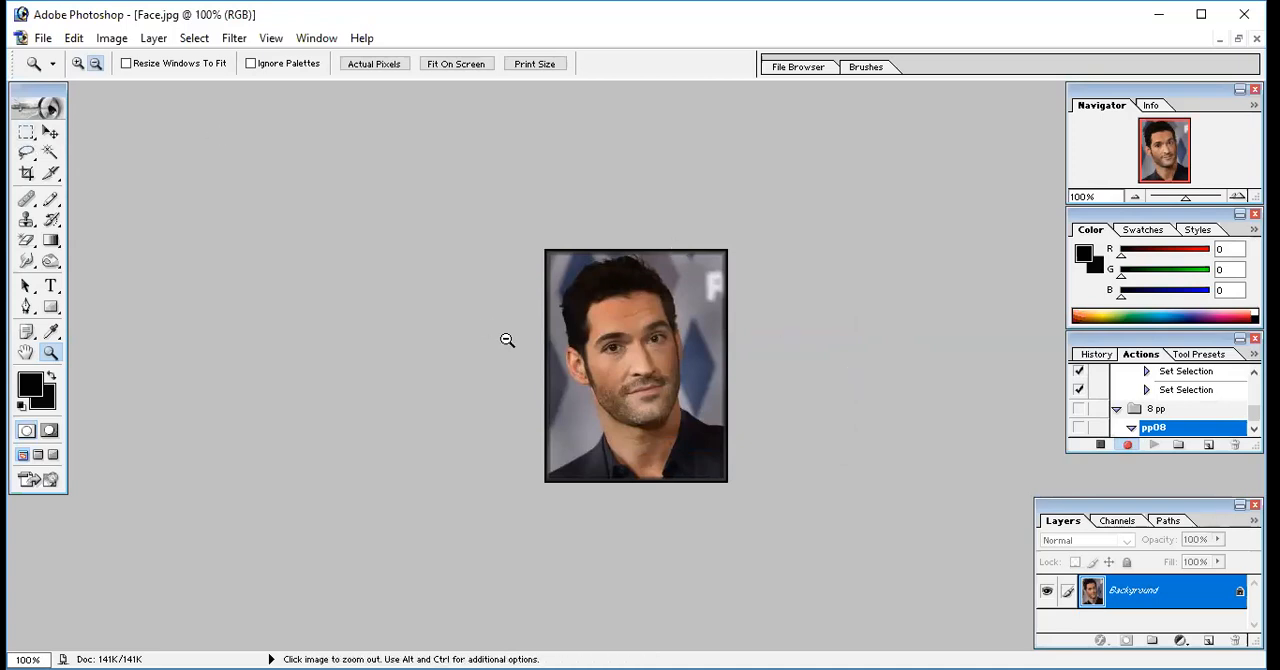
{"action": "left_click", "coordinate": [586, 345], "text": "alt"}
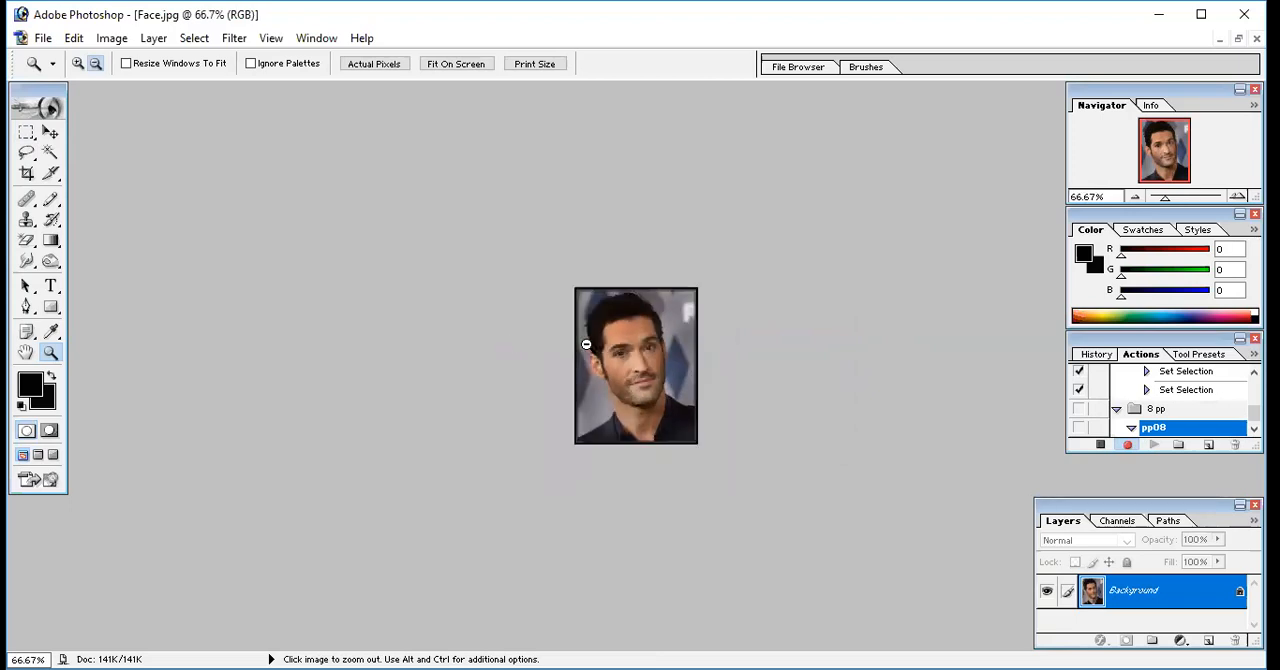
{"action": "left_click", "coordinate": [590, 348], "text": "alt"}
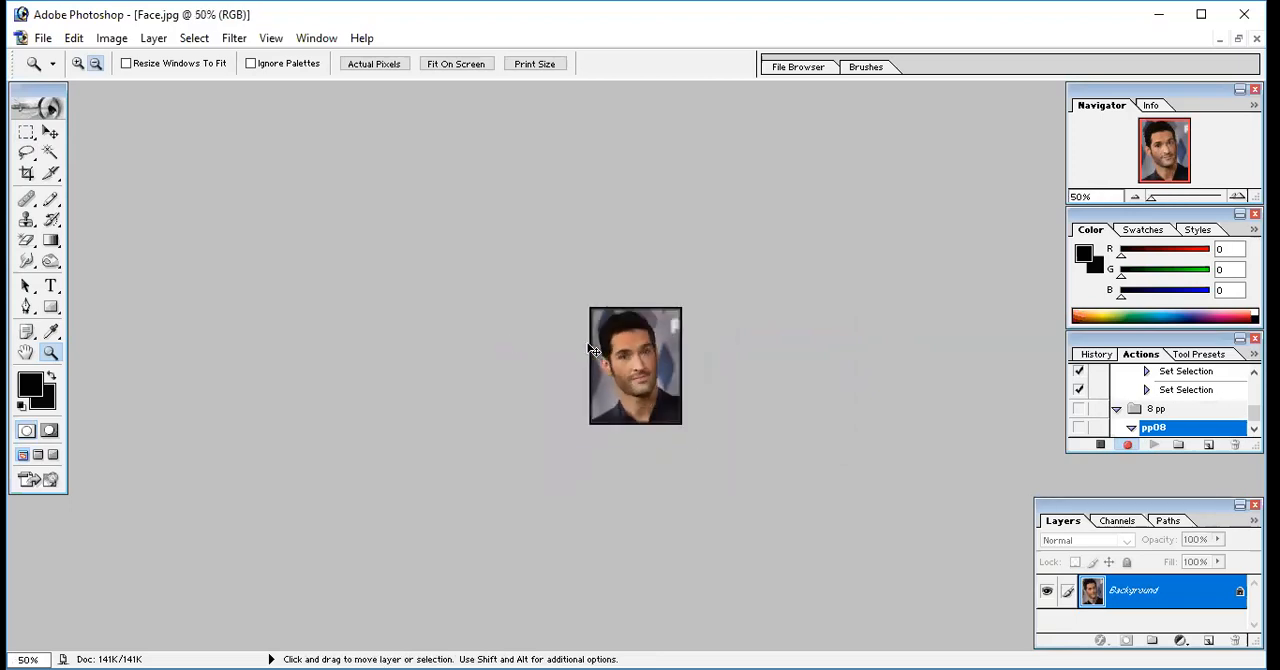
{"action": "left_click", "coordinate": [440, 65]}
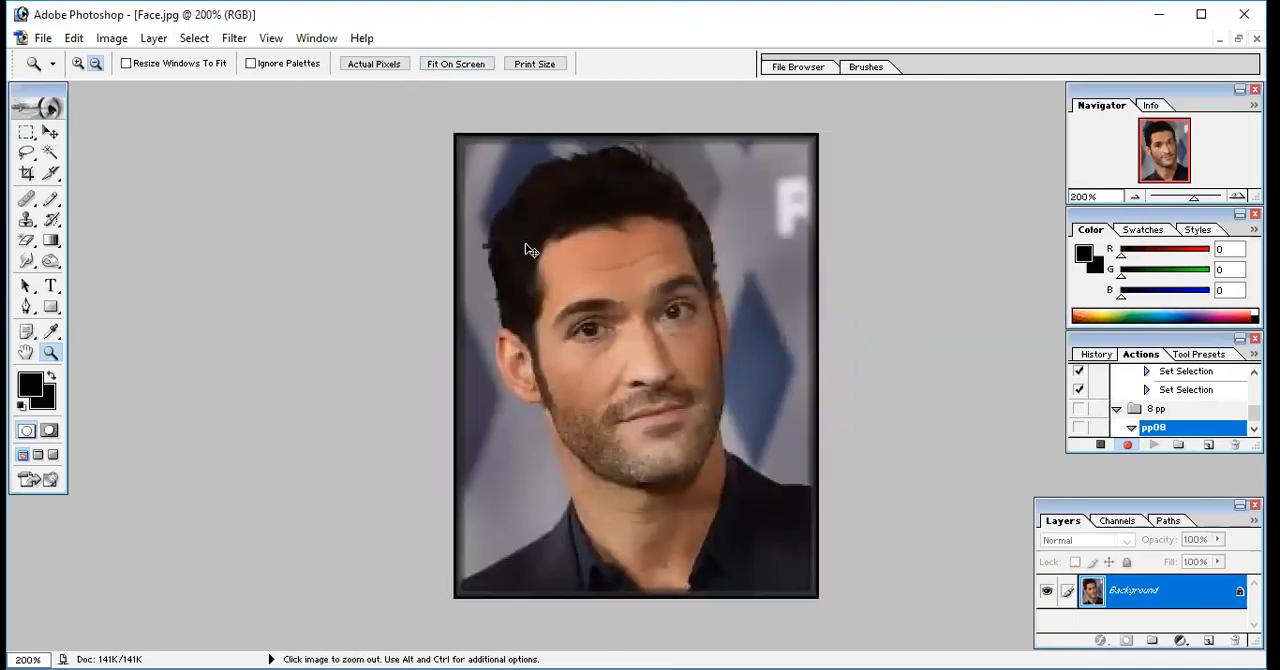
{"action": "key", "text": "ctrl+a"}
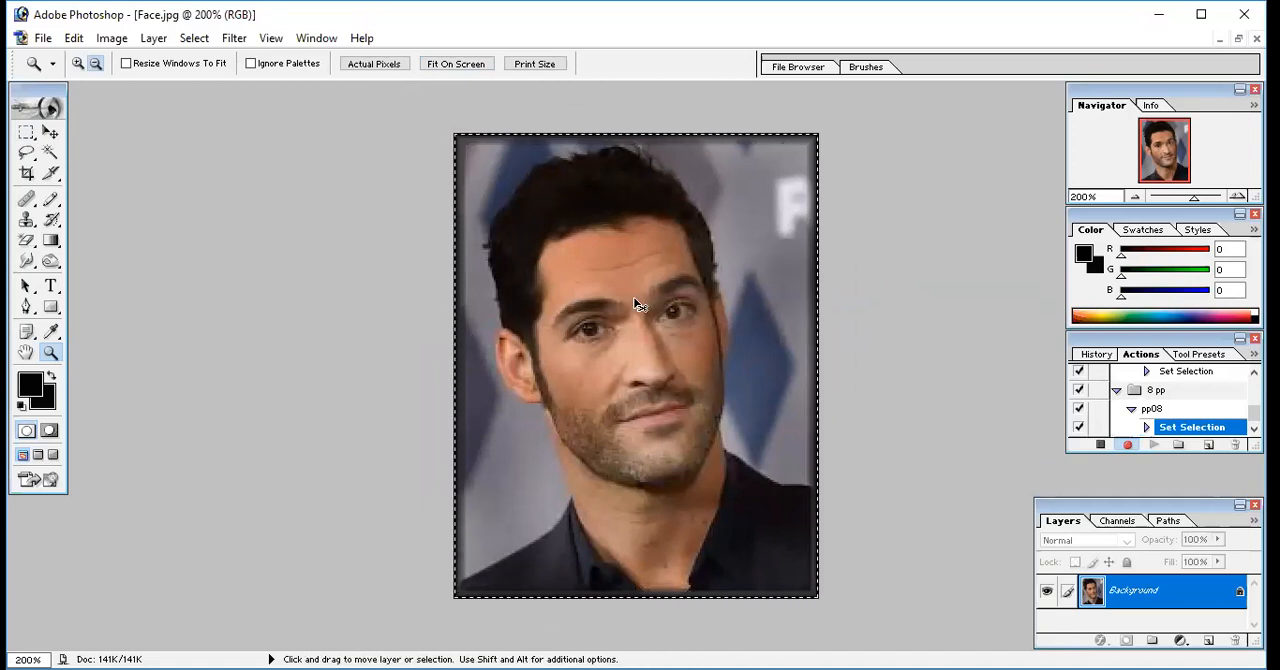
{"action": "key", "text": "ctrl+c"}
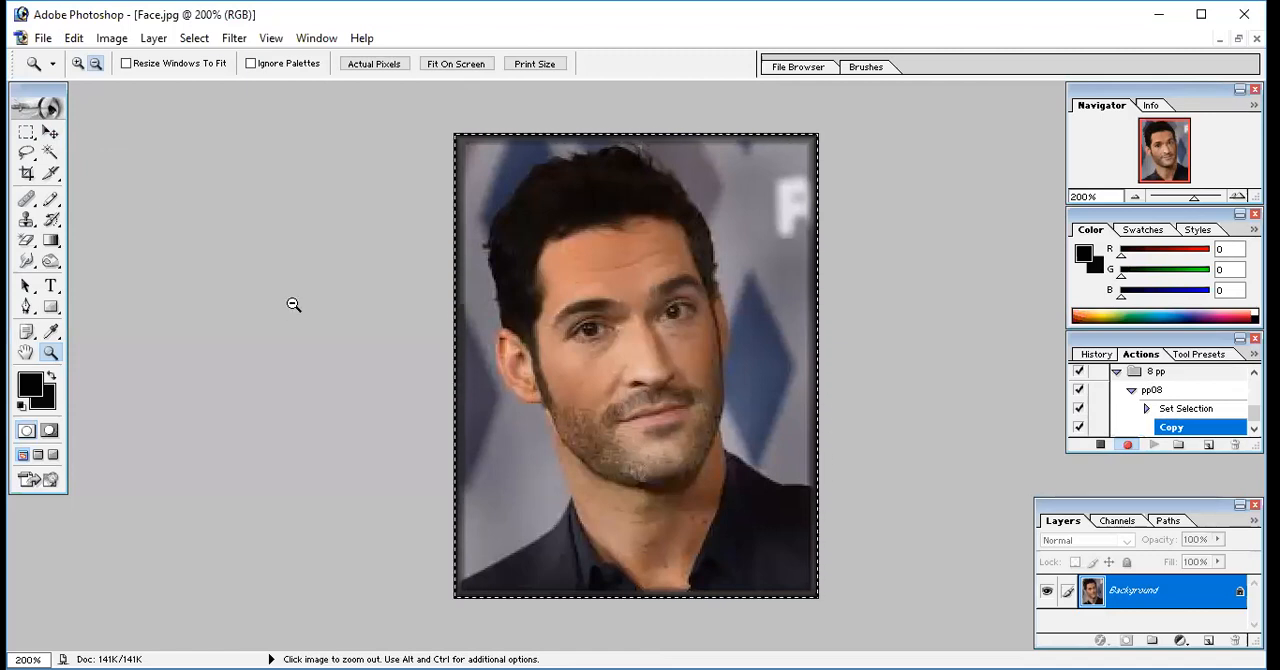
Start a new document and set its width to 6 inches
{"action": "left_click", "coordinate": [44, 39]}
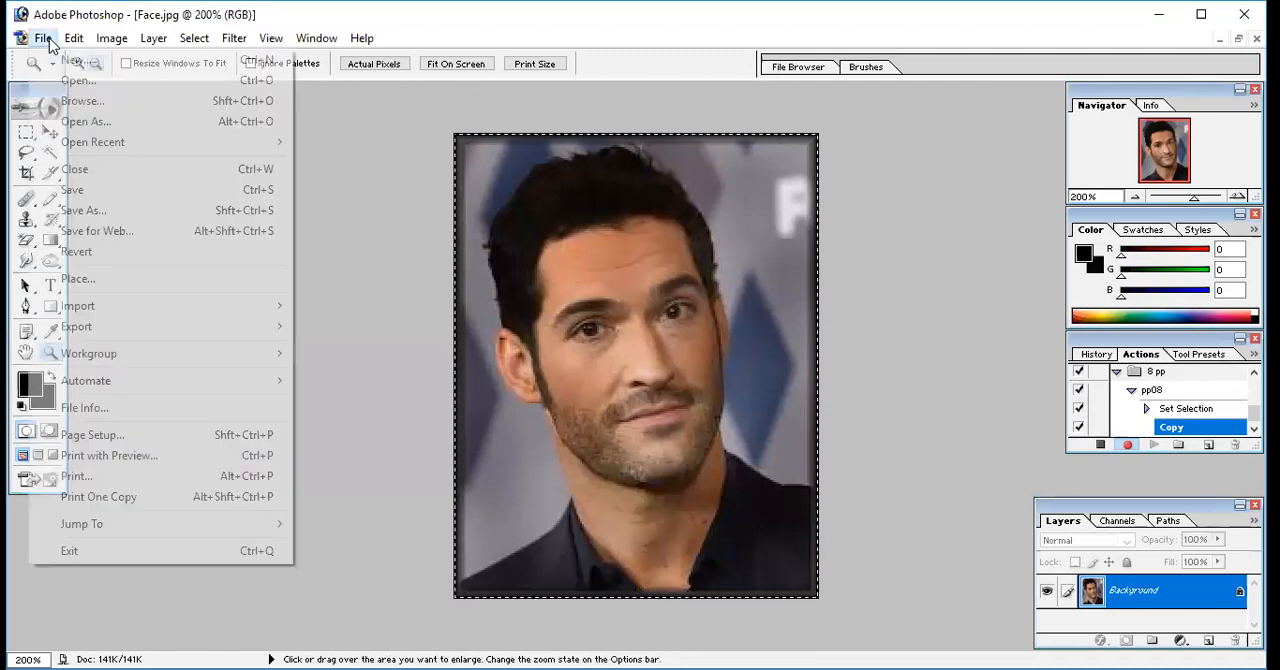
{"action": "left_click", "coordinate": [78, 66]}
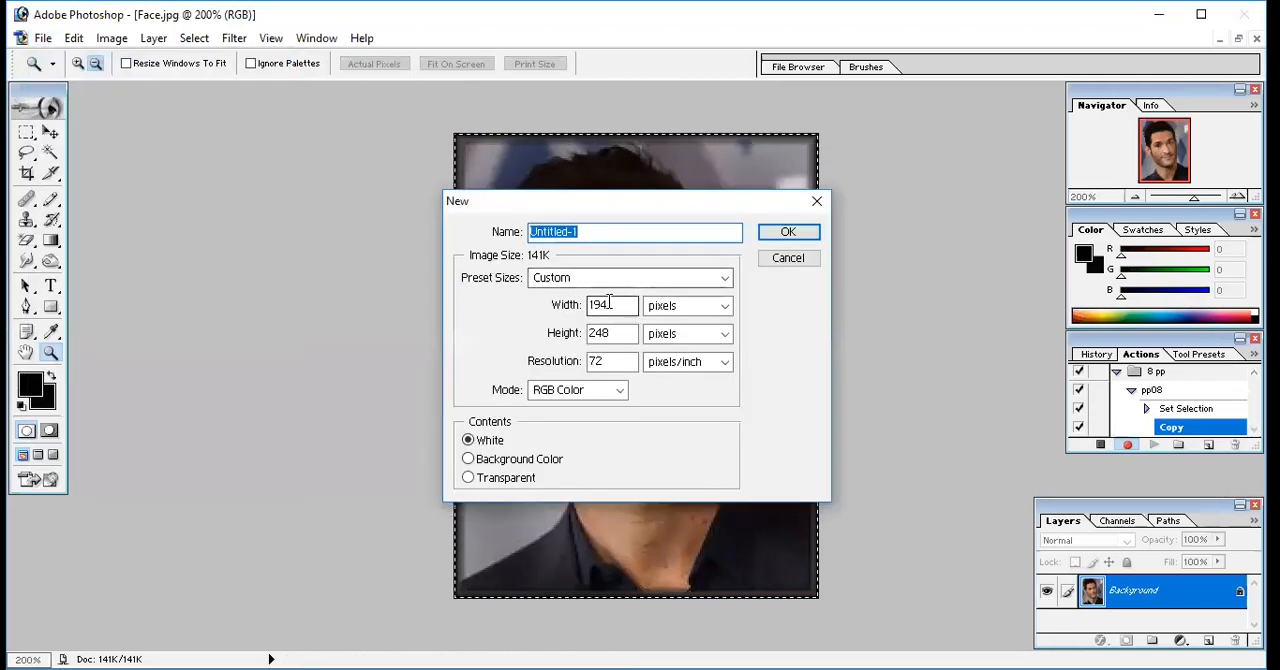
{"action": "left_click", "coordinate": [611, 305]}
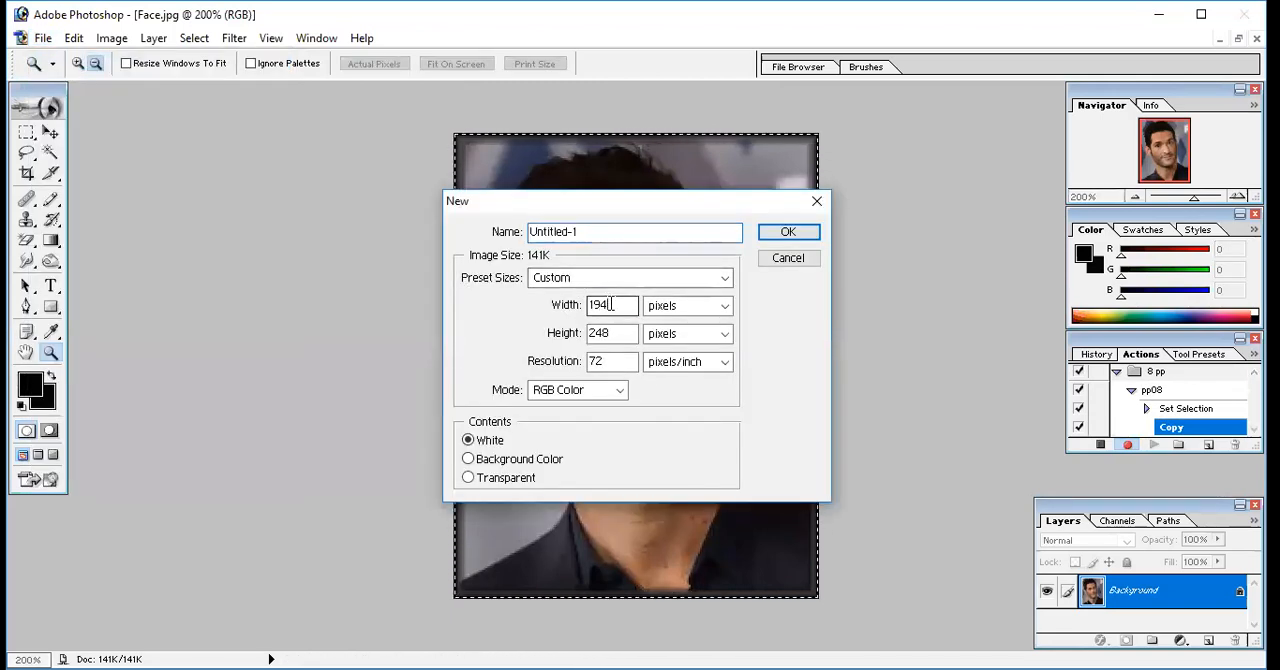
{"action": "left_click", "coordinate": [722, 306]}
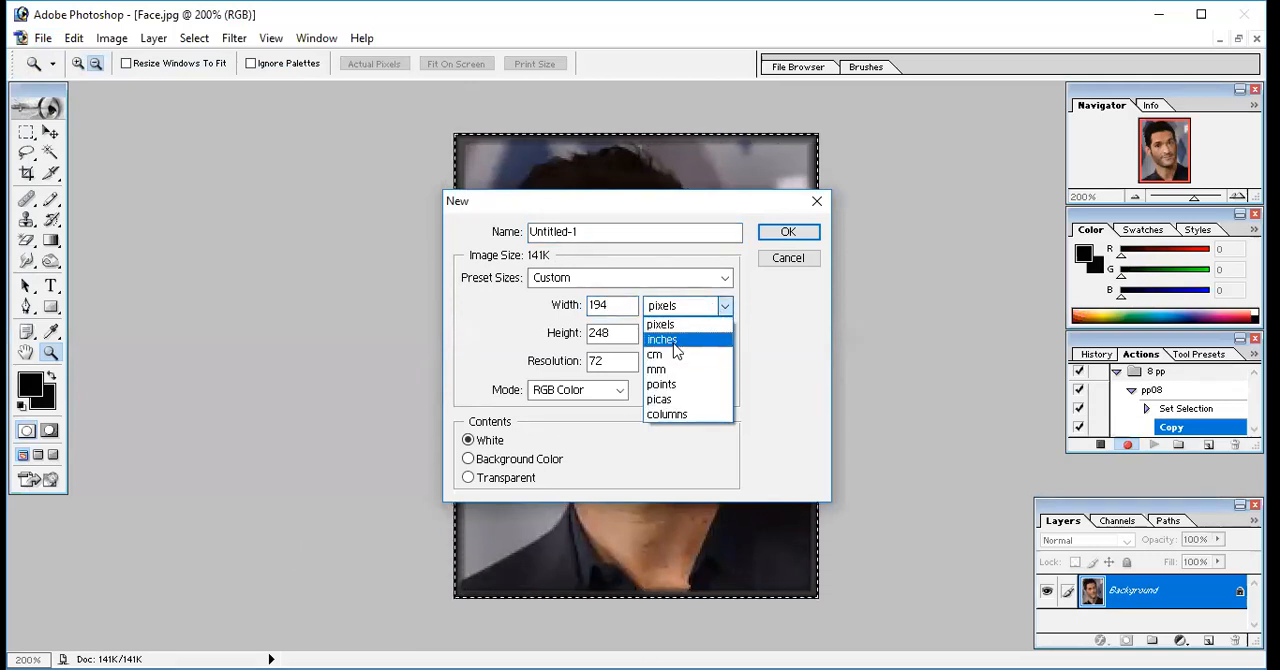
{"action": "left_click", "coordinate": [674, 341]}
{"action": "left_click", "coordinate": [632, 305]}
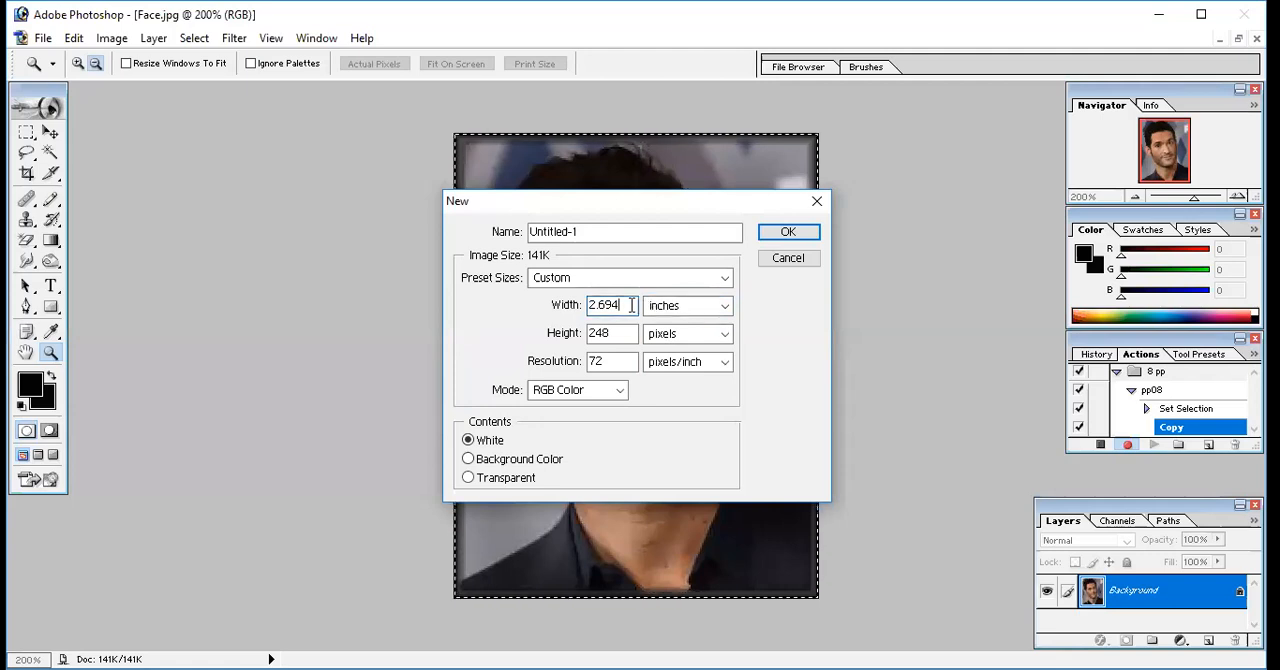
{"action": "key", "text": "BackSpace"}
{"action": "key", "text": "BackSpace"}
{"action": "key", "text": "BackSpace"}
{"action": "key", "text": "BackSpace"}
{"action": "key", "text": "BackSpace"}
{"action": "type", "text": "6"}
Set the new document's height to 10 inches and resolution to 200 pixels/inch, and create it
{"action": "left_click", "coordinate": [634, 333]}
{"action": "key", "text": "BackSpace"}
{"action": "key", "text": "BackSpace"}
{"action": "key", "text": "BackSpace"}
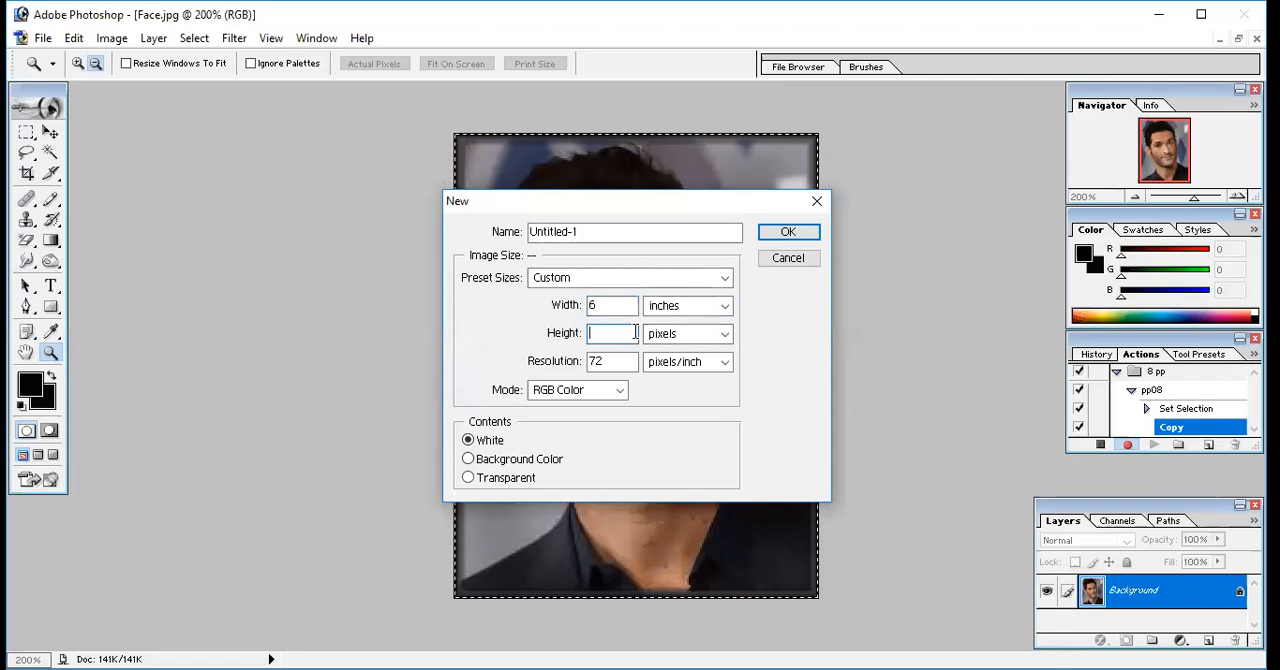
{"action": "left_click", "coordinate": [709, 336]}
{"action": "left_click", "coordinate": [698, 368]}
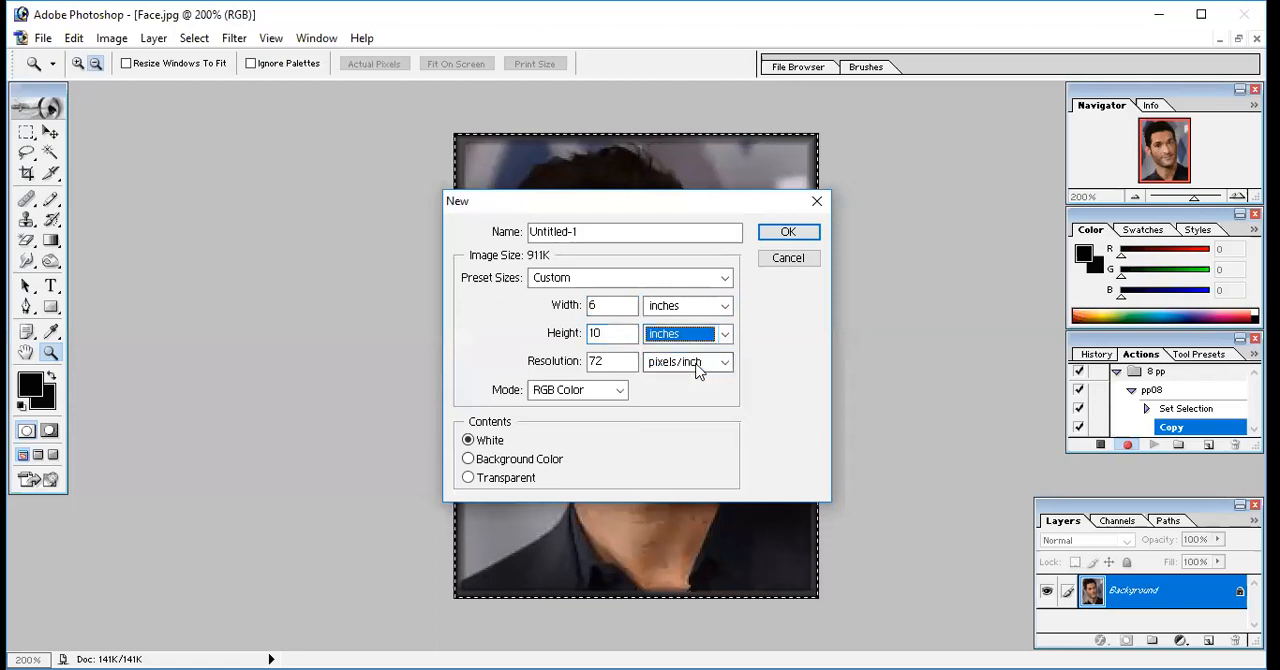
{"action": "left_click", "coordinate": [614, 363]}
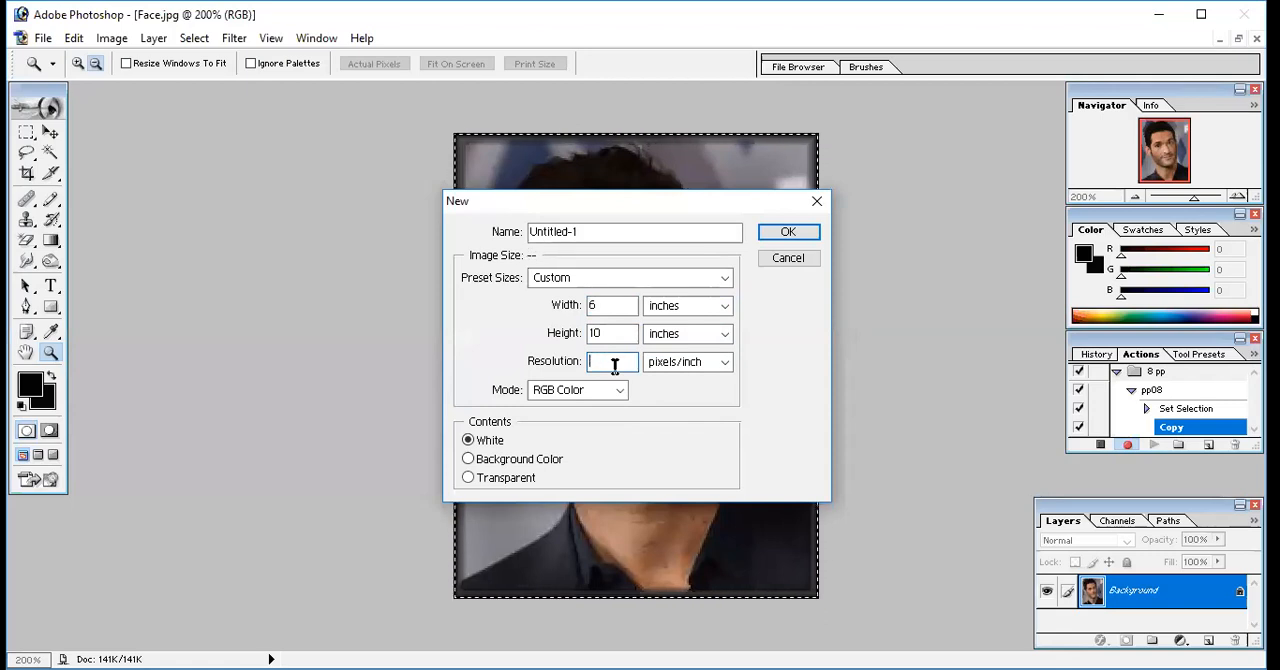
{"action": "type", "text": "200"}
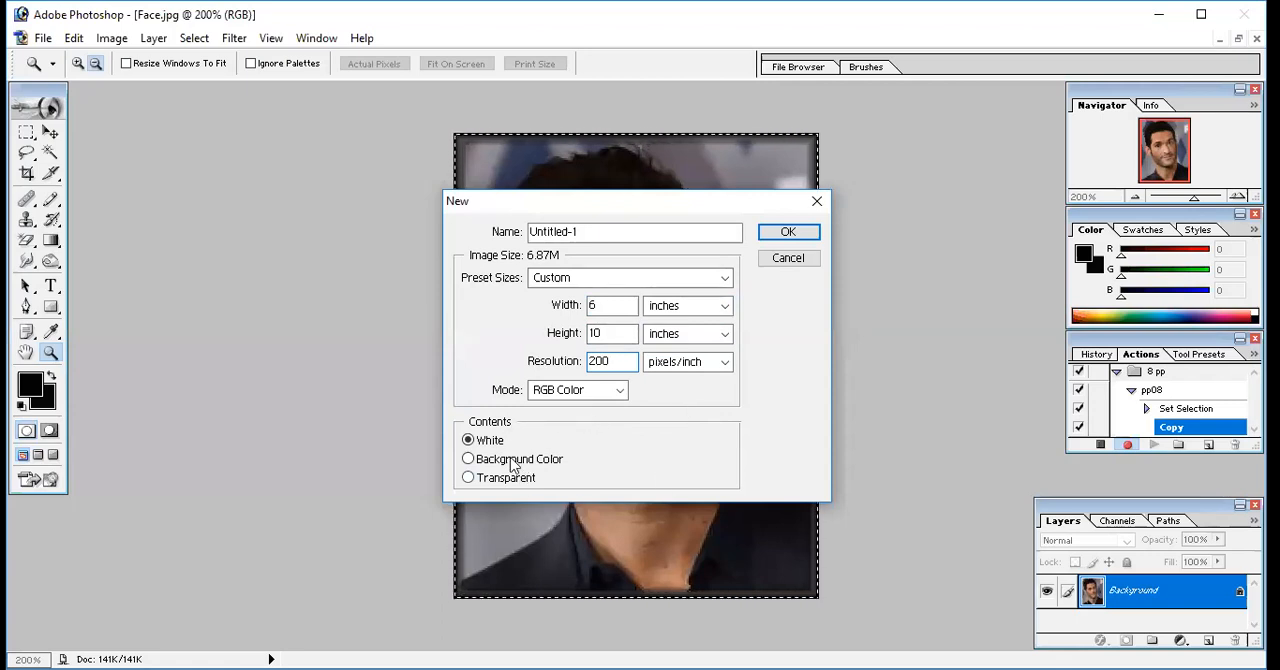
{"action": "left_click", "coordinate": [789, 232]}
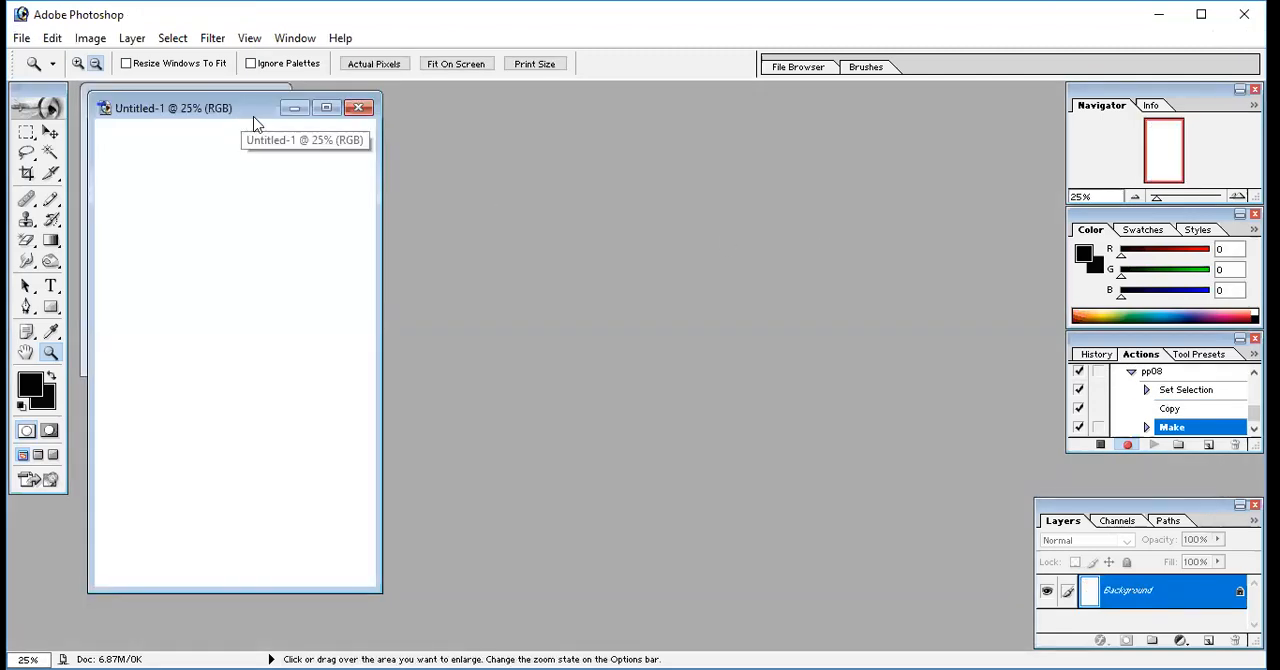
Paste the copied portrait into the new blank document and maximise that document's window
{"action": "left_click_drag", "start_coordinate": [253, 119], "coordinate": [496, 127]}
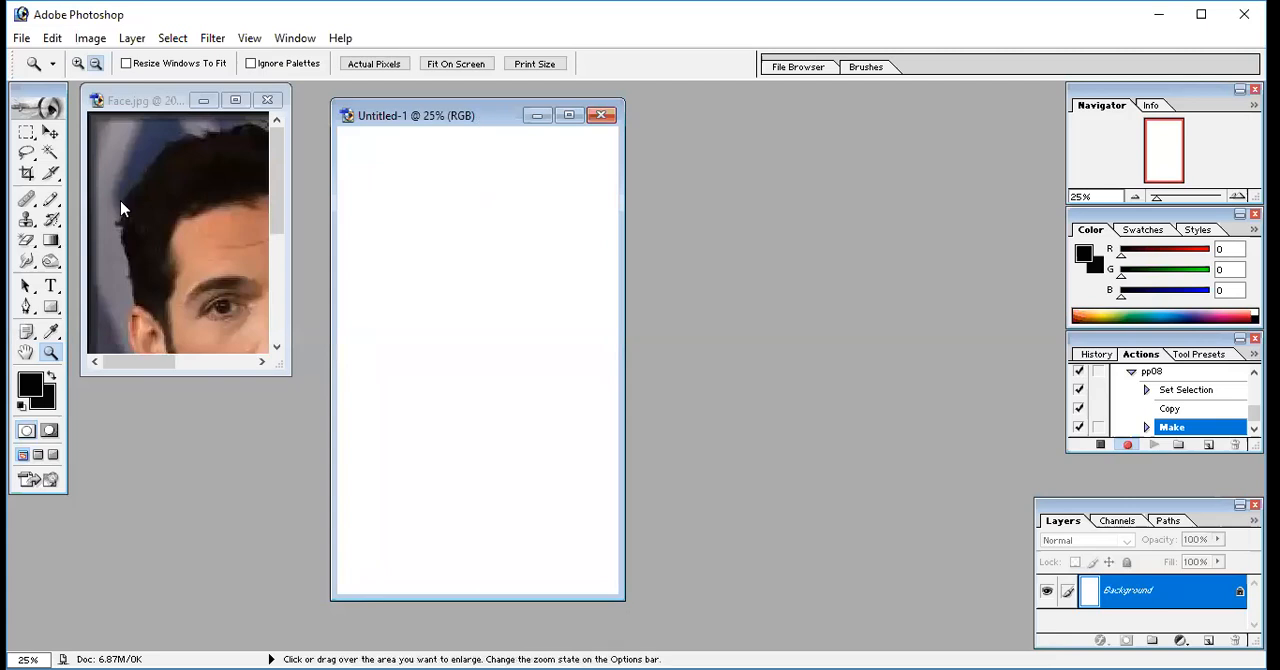
{"action": "left_click", "coordinate": [380, 160]}
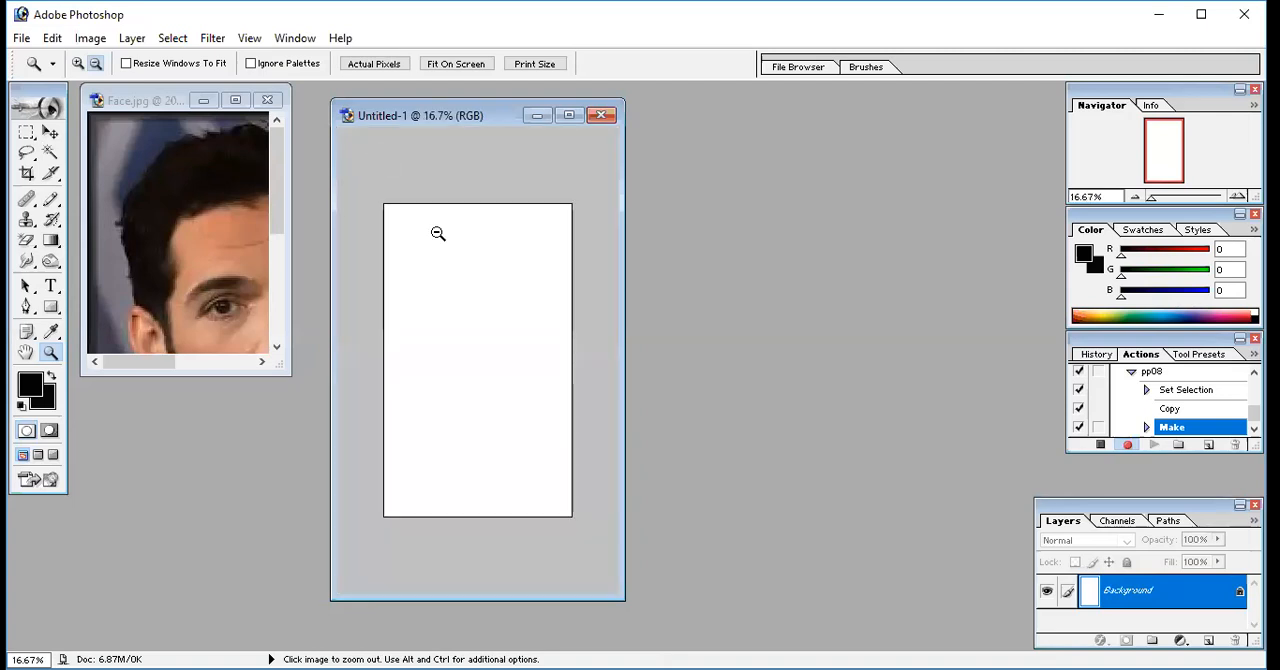
{"action": "key", "text": "ctrl+v"}
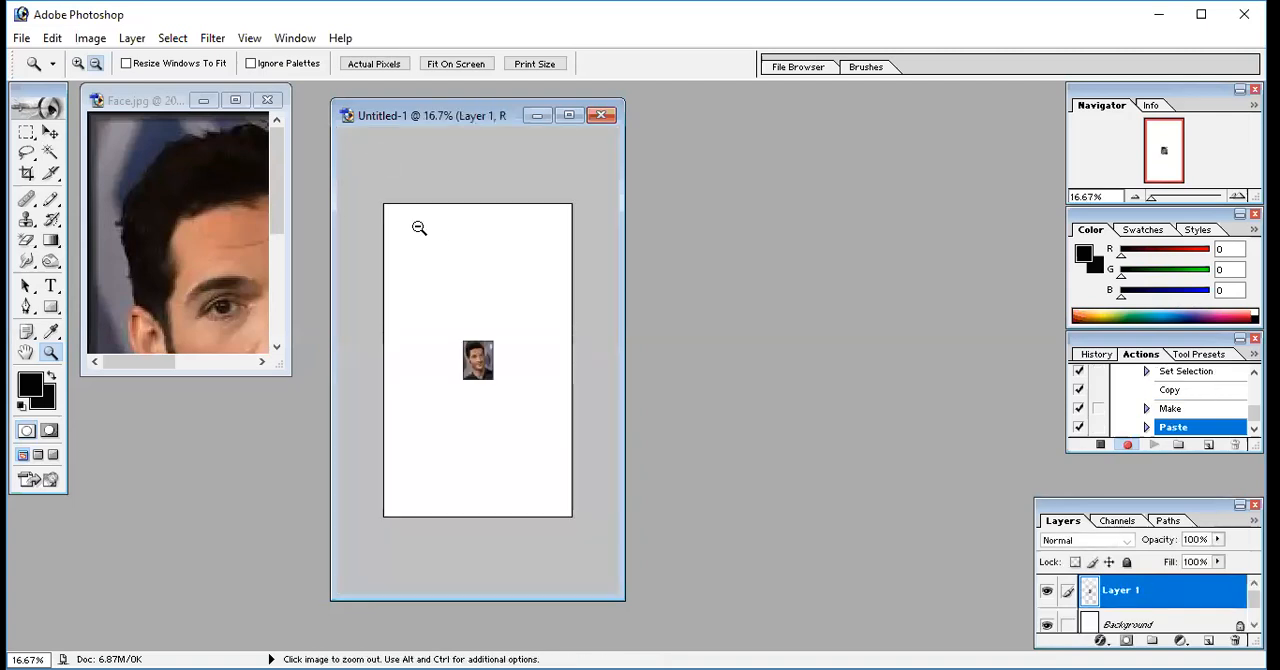
{"action": "left_click", "coordinate": [450, 302]}
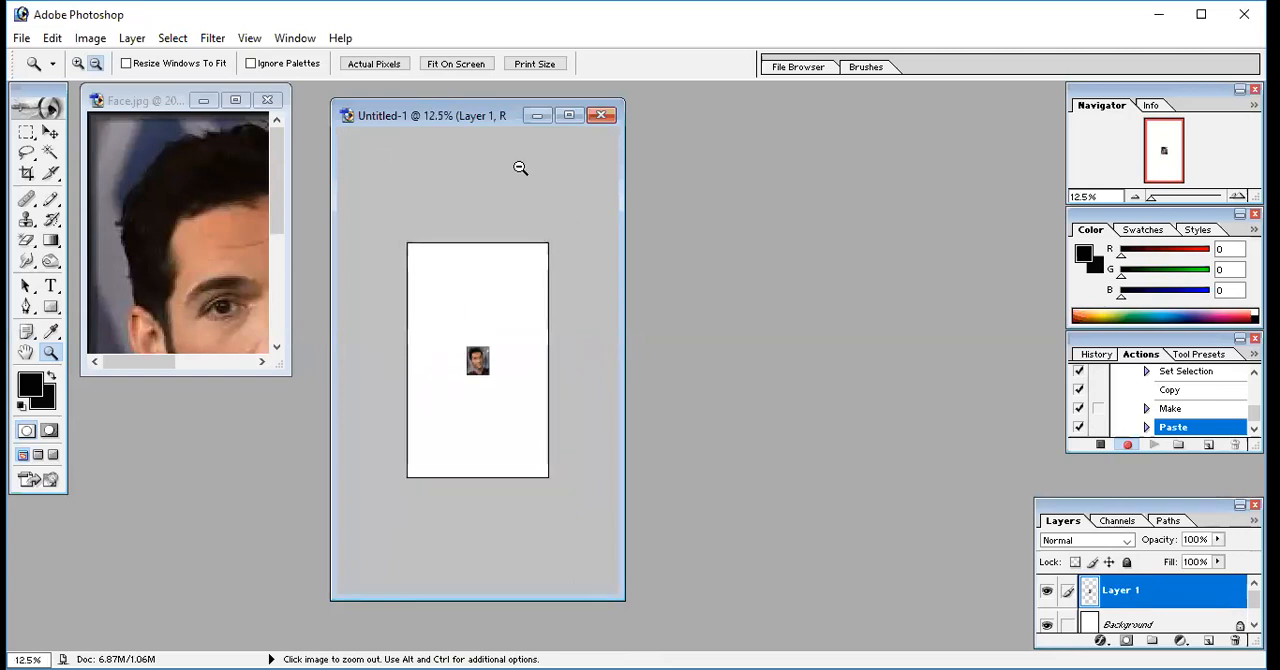
{"action": "left_click", "coordinate": [467, 66]}
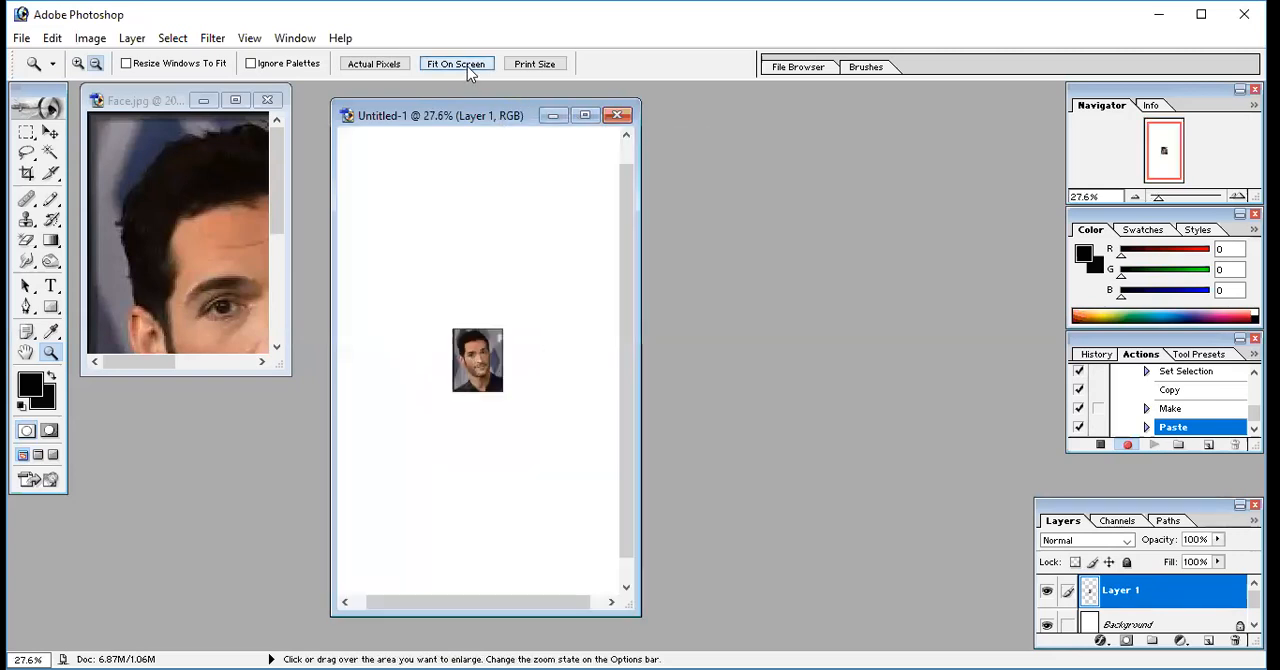
{"action": "left_click", "coordinate": [585, 115]}
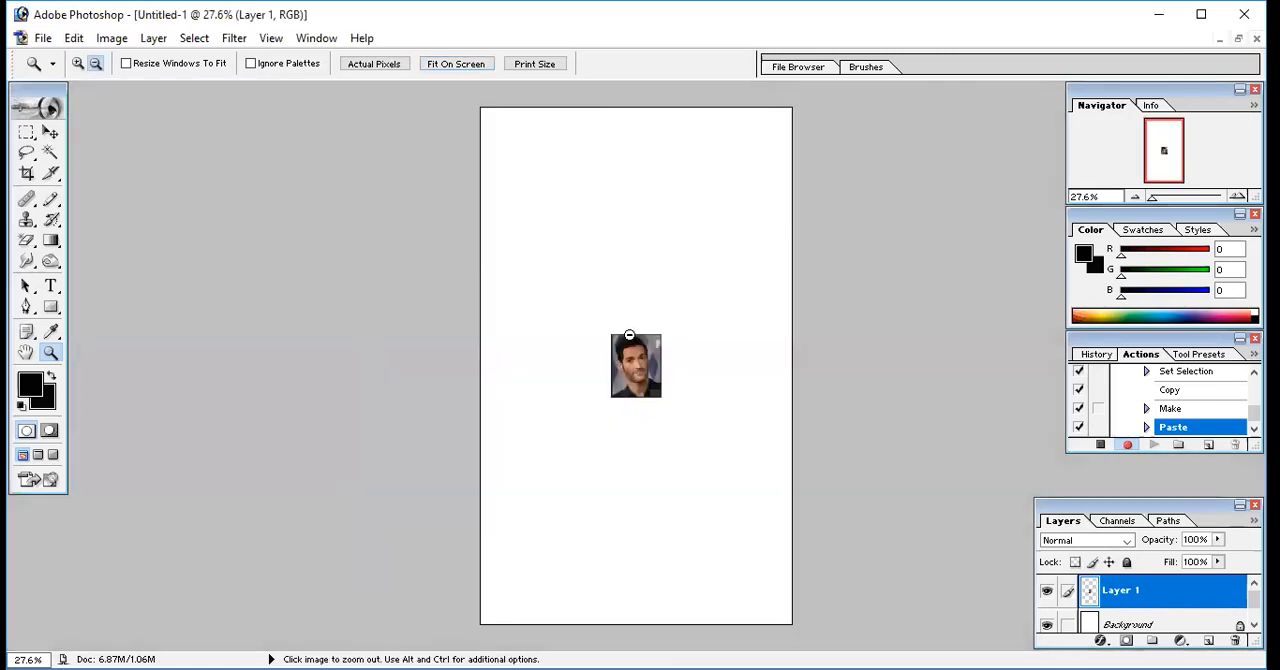
{"action": "left_click", "coordinate": [629, 335]}
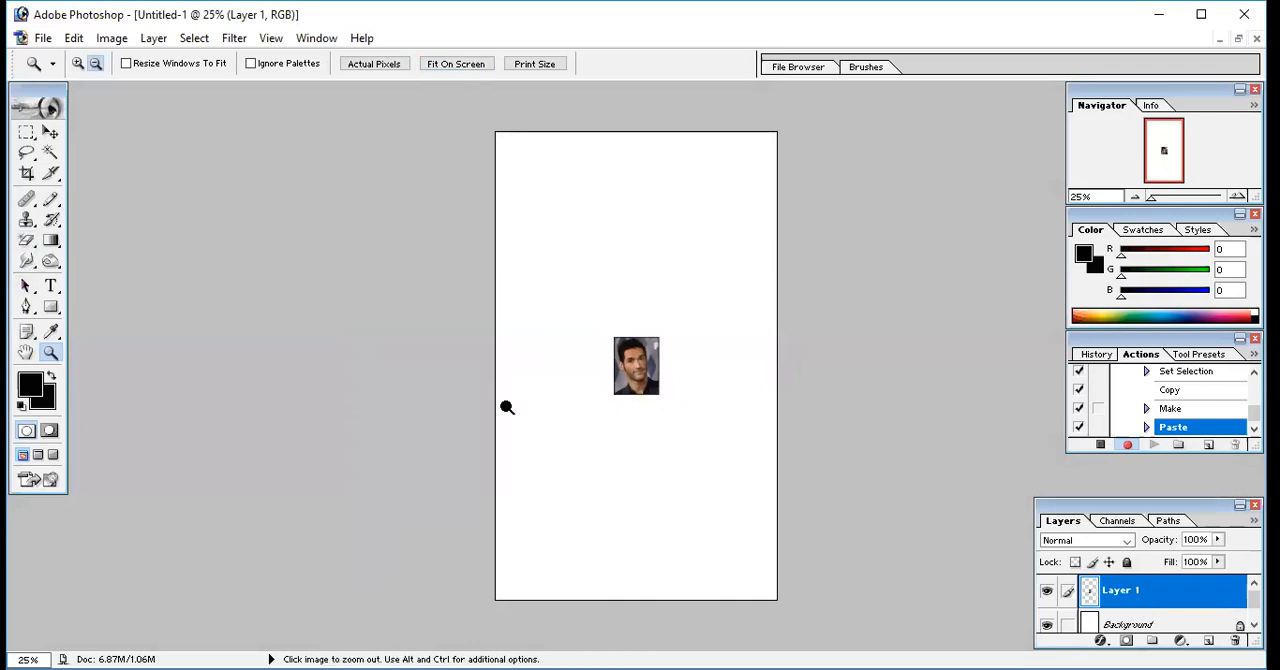
{"action": "left_click", "coordinate": [78, 63]}
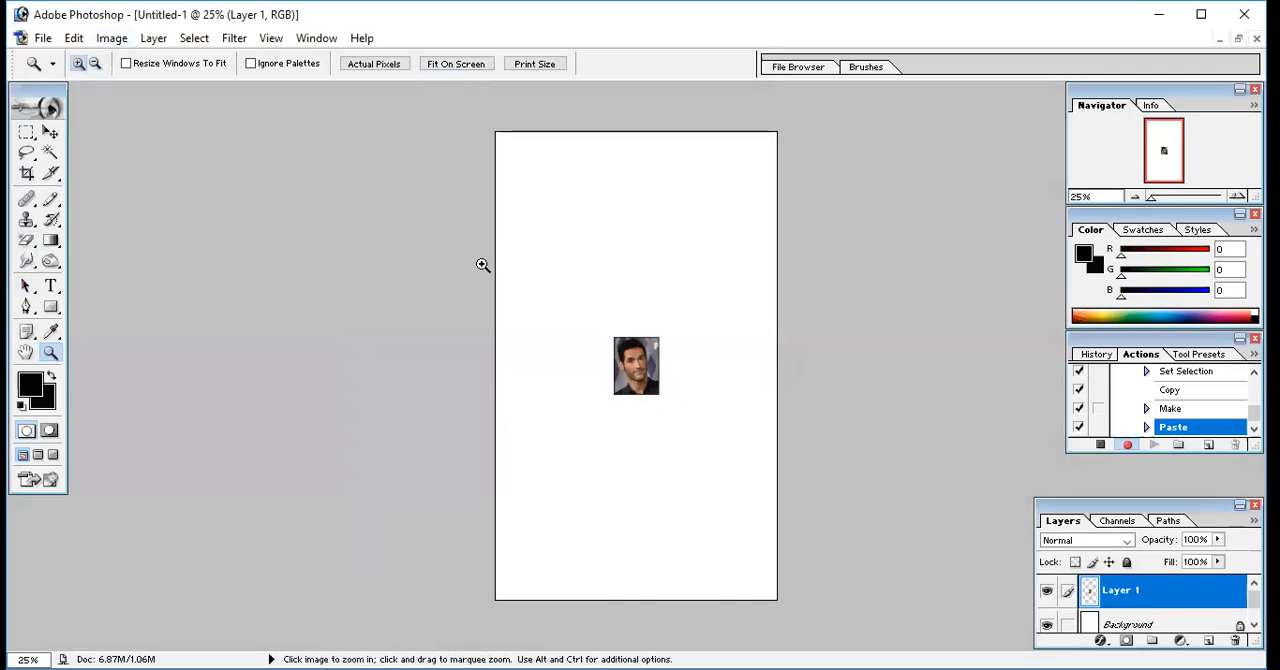
{"action": "left_click", "coordinate": [631, 363]}
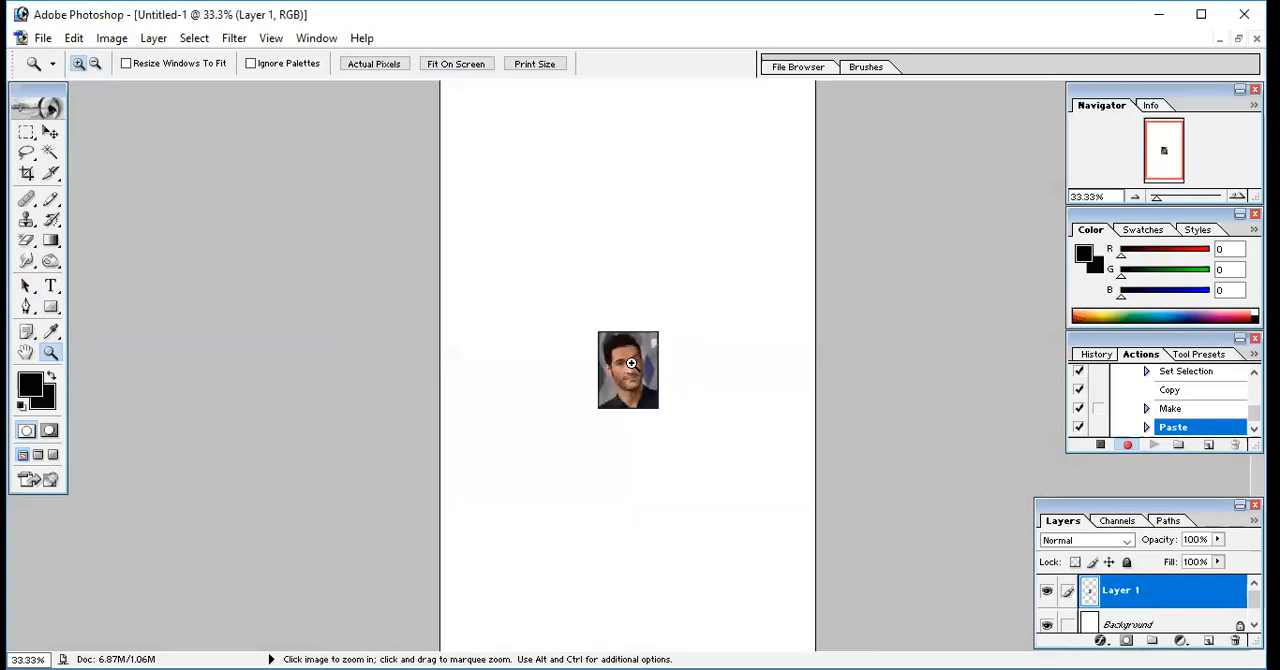
{"action": "left_click", "coordinate": [26, 133]}
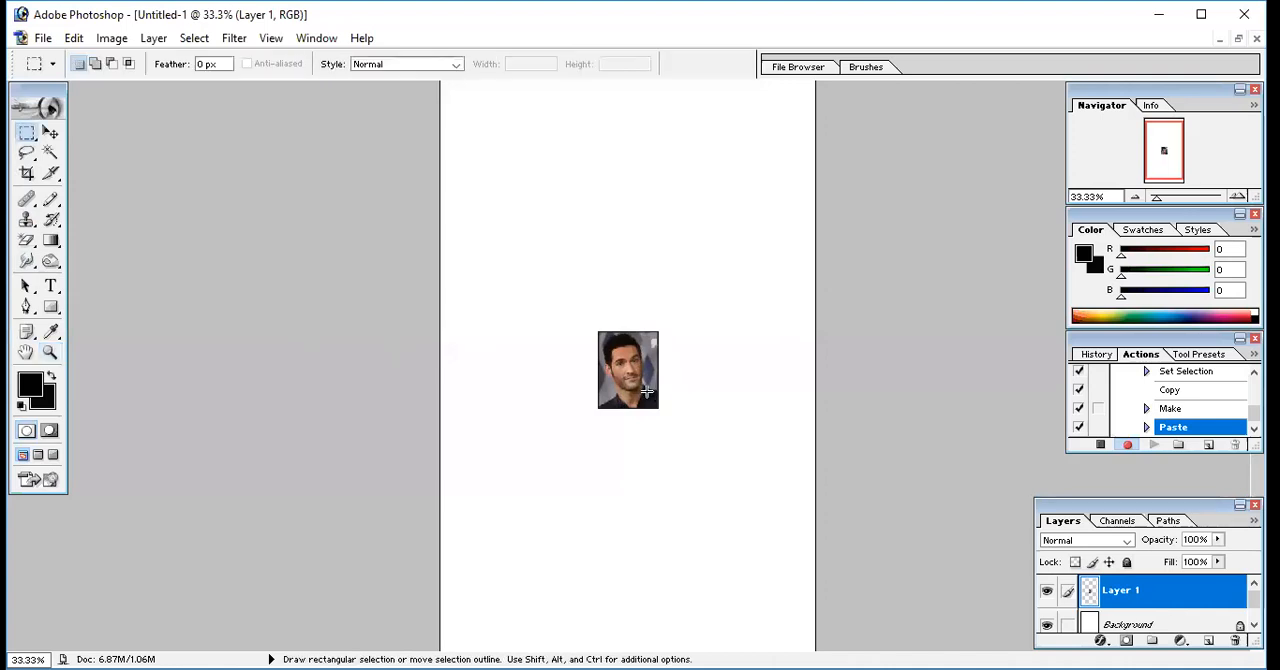
{"action": "key", "text": "shift"}
{"action": "key", "text": "alt"}
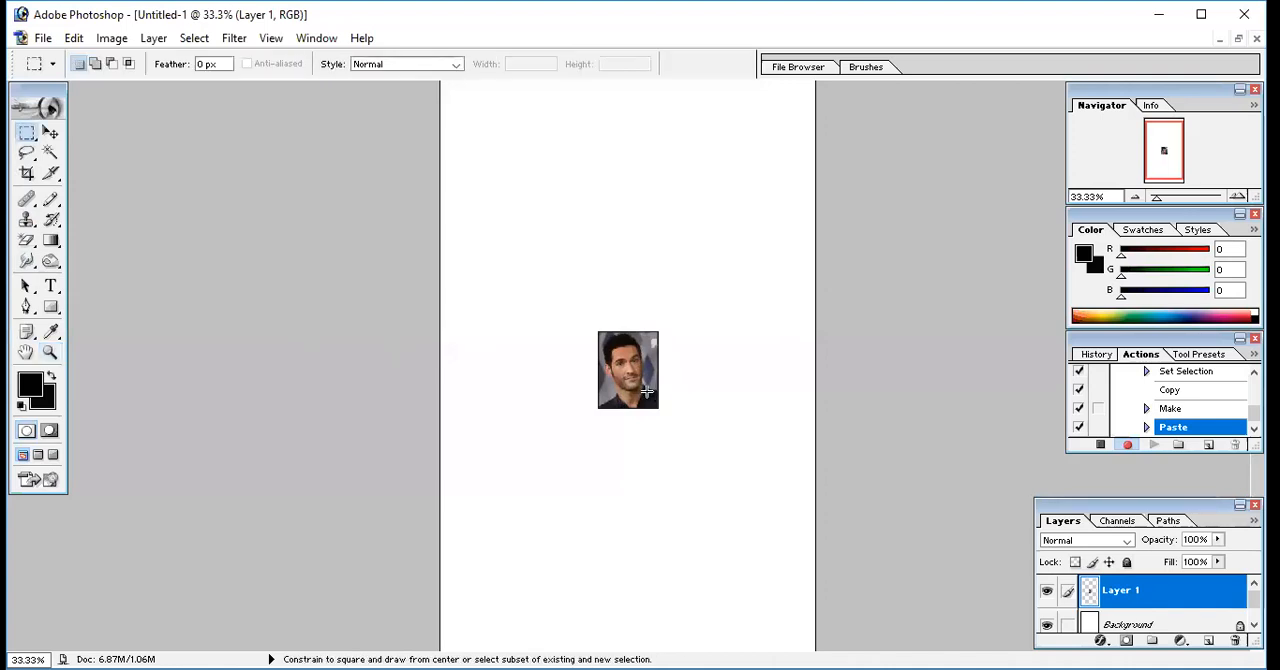
{"action": "left_click_drag", "start_coordinate": [526, 194], "coordinate": [526, 194]}
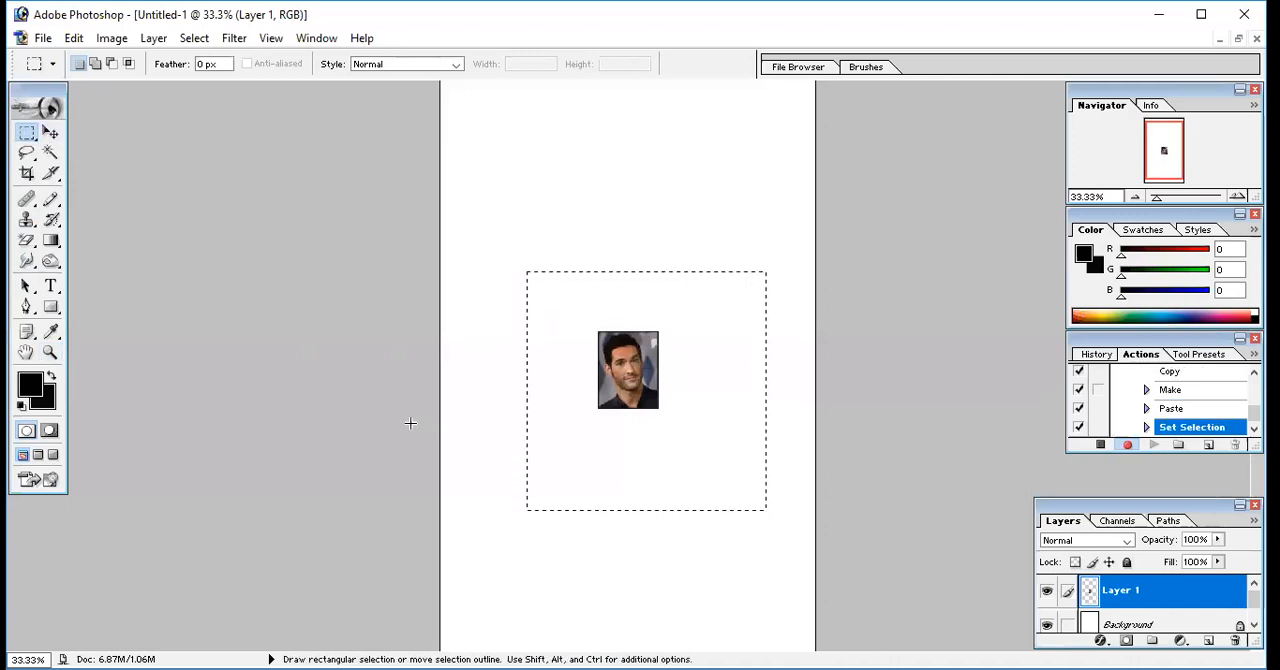
{"action": "key", "text": "ctrl+t"}
{"action": "key", "text": "ctrl+d"}
Move the pasted portrait to the page's upper-left corner and duplicate it to the right along the top row
{"action": "left_click", "coordinate": [51, 133]}
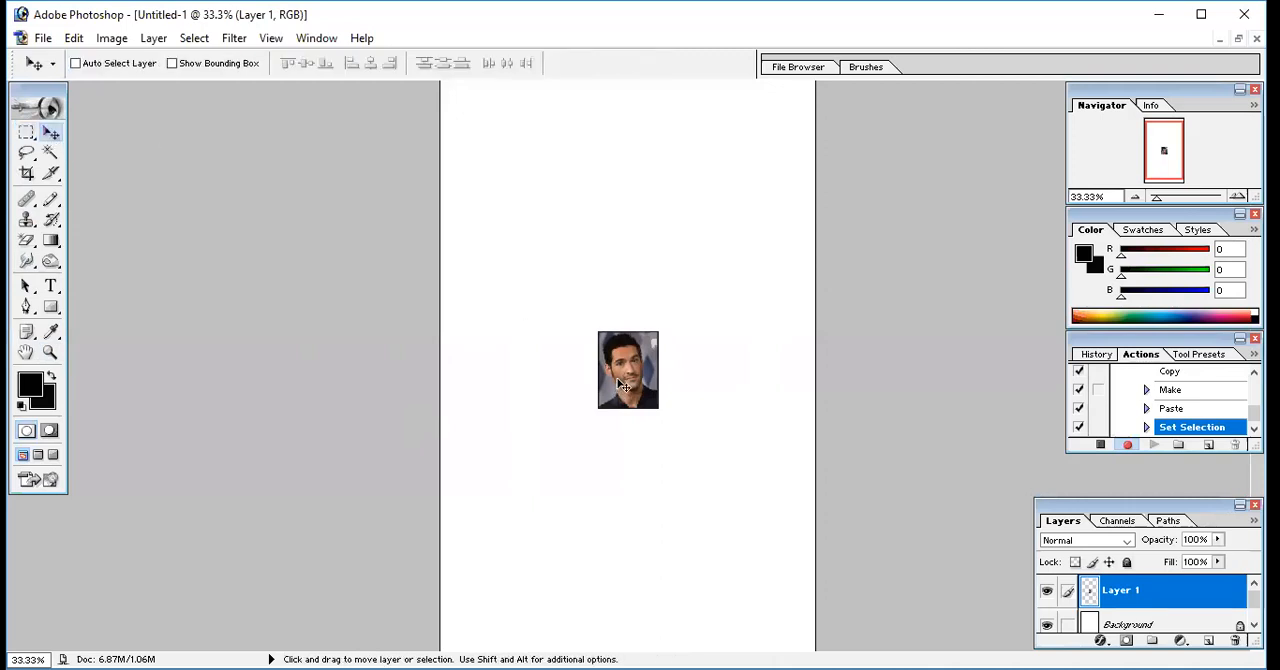
{"action": "left_click_drag", "start_coordinate": [622, 385], "coordinate": [479, 157]}
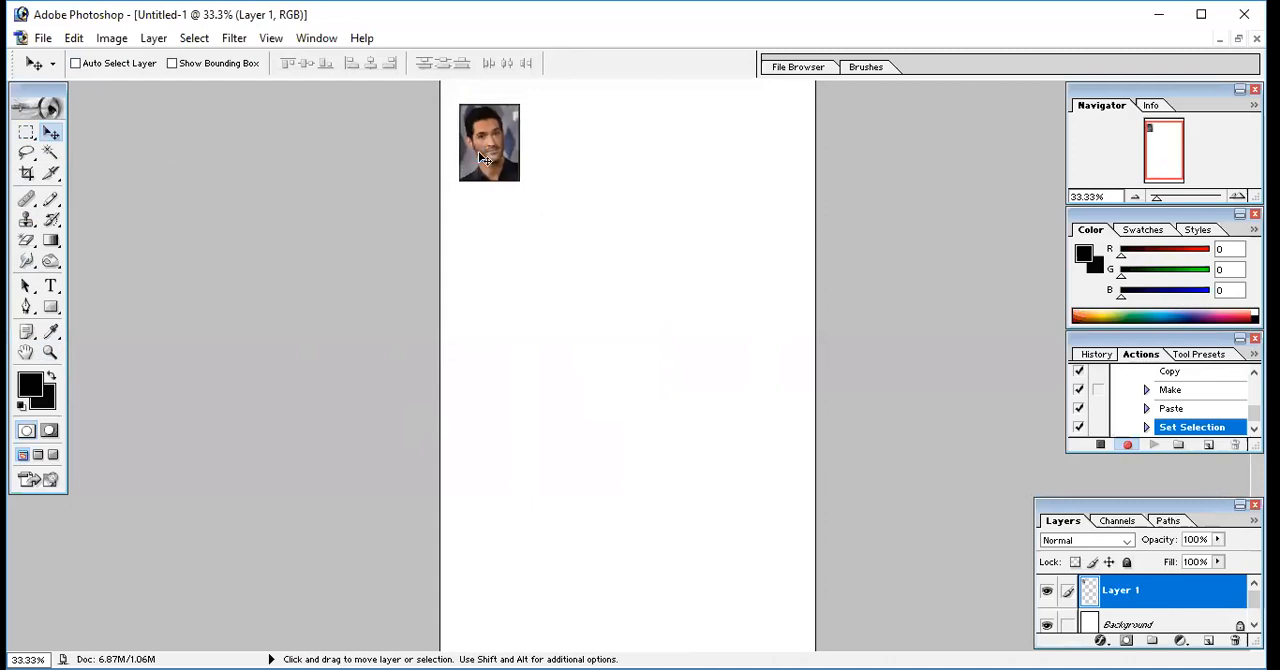
{"action": "key", "text": "shift+alt"}
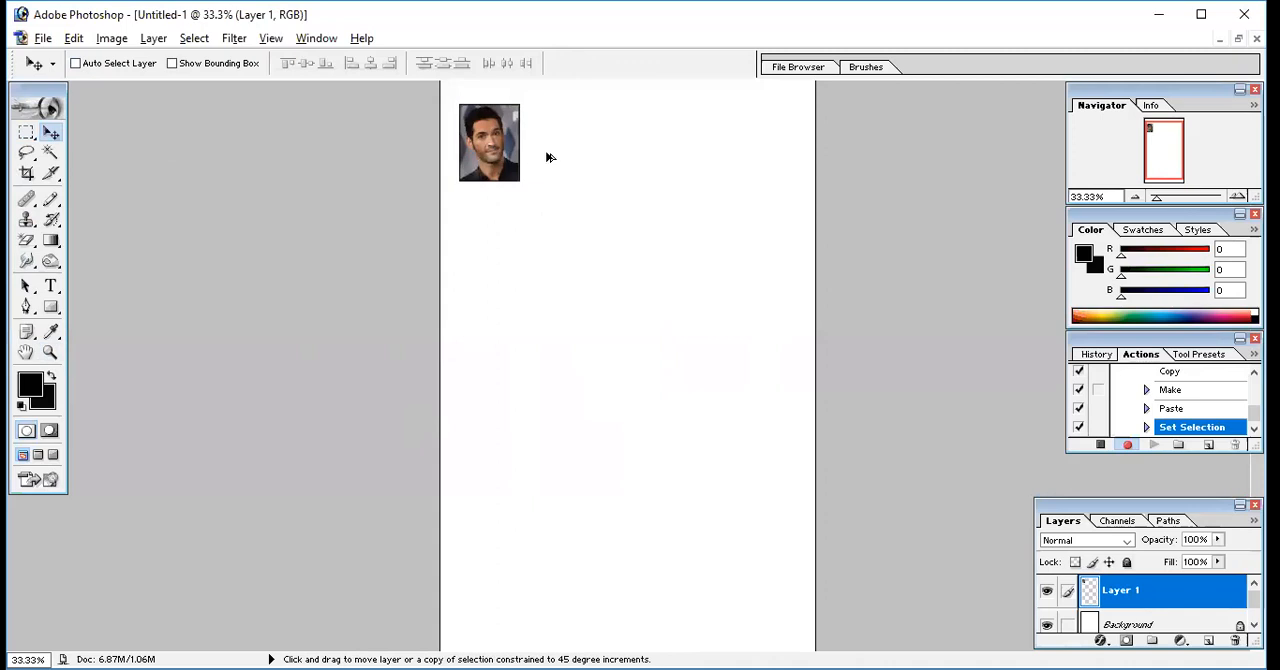
{"action": "key", "text": "shift+alt"}
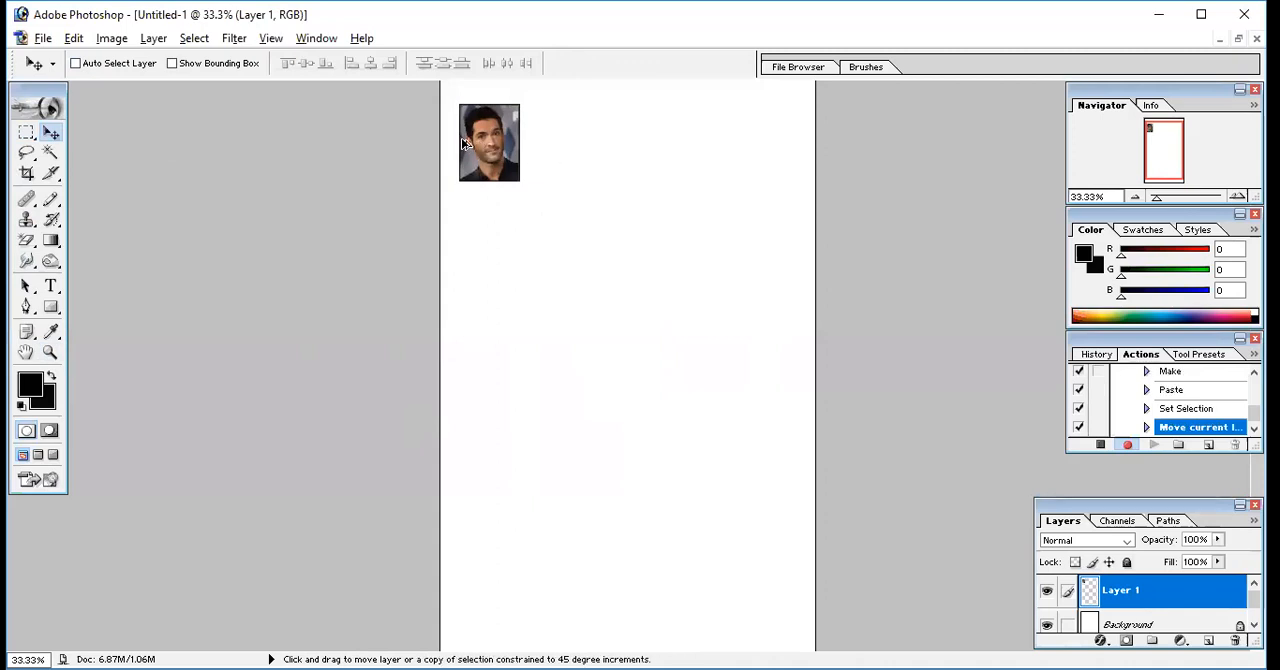
{"action": "left_click_drag", "start_coordinate": [471, 143], "coordinate": [640, 159]}
{"action": "left_click", "coordinate": [507, 152], "text": "alt"}
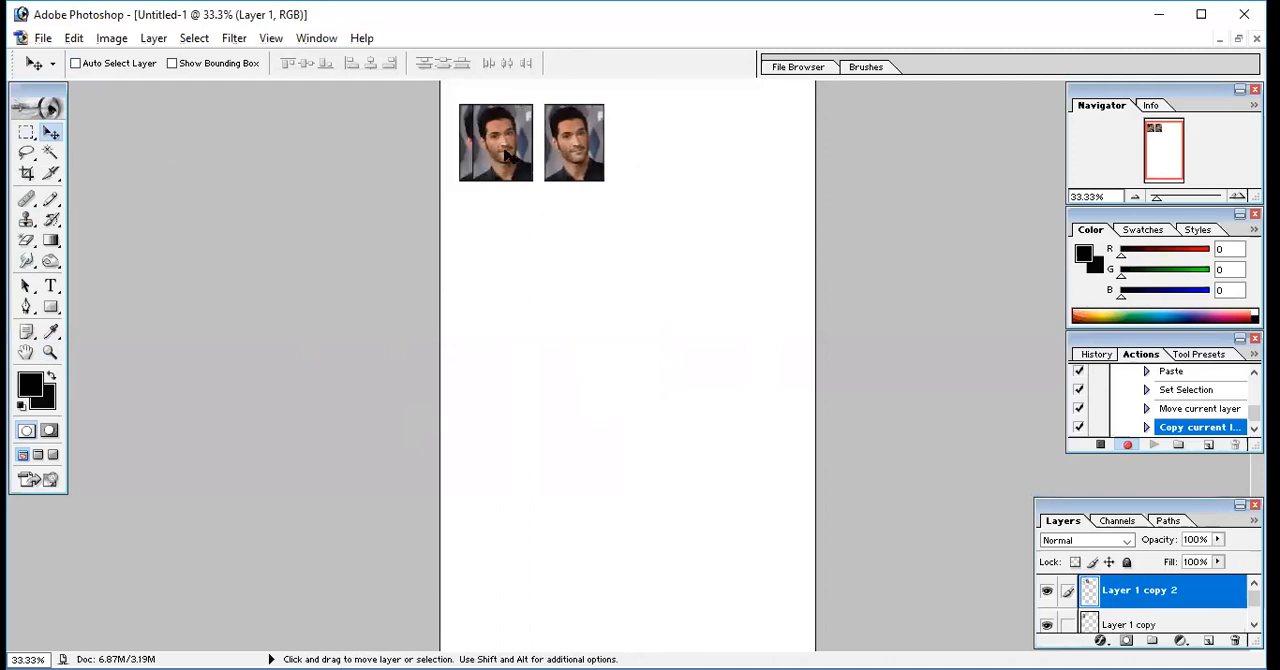
Place three more portrait copies in a column below the second portrait of the top row
{"action": "left_click_drag", "start_coordinate": [507, 152], "coordinate": [522, 244]}
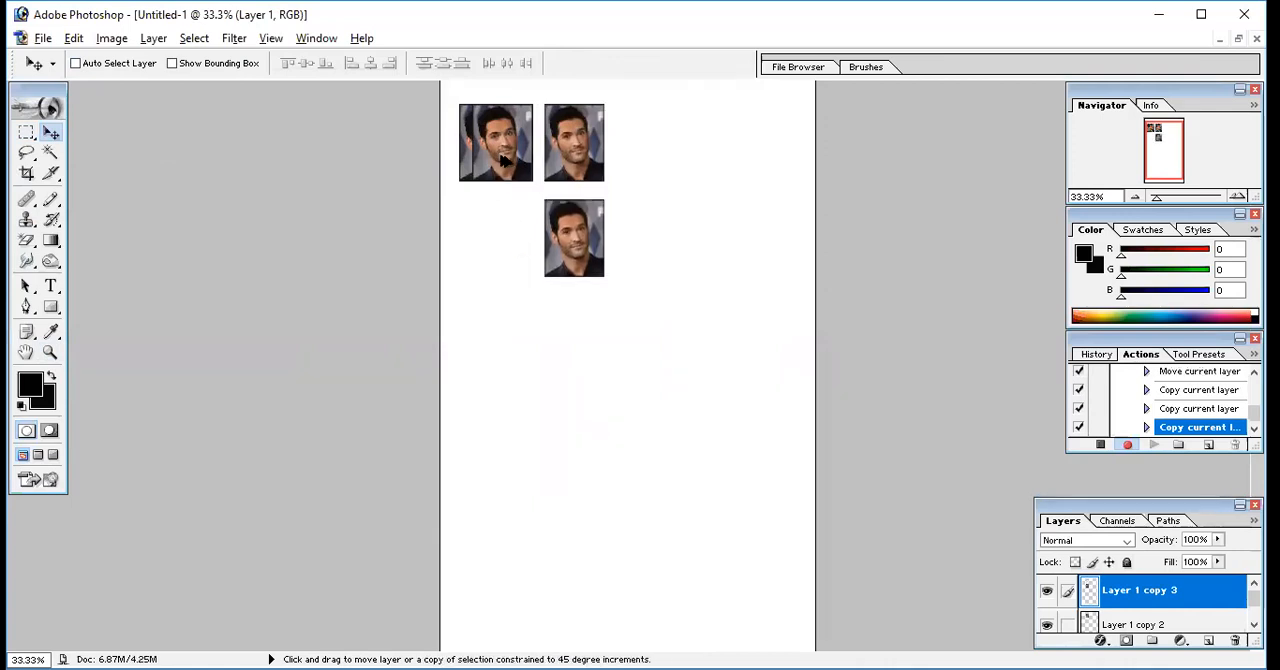
{"action": "left_click_drag", "start_coordinate": [501, 158], "coordinate": [500, 254]}
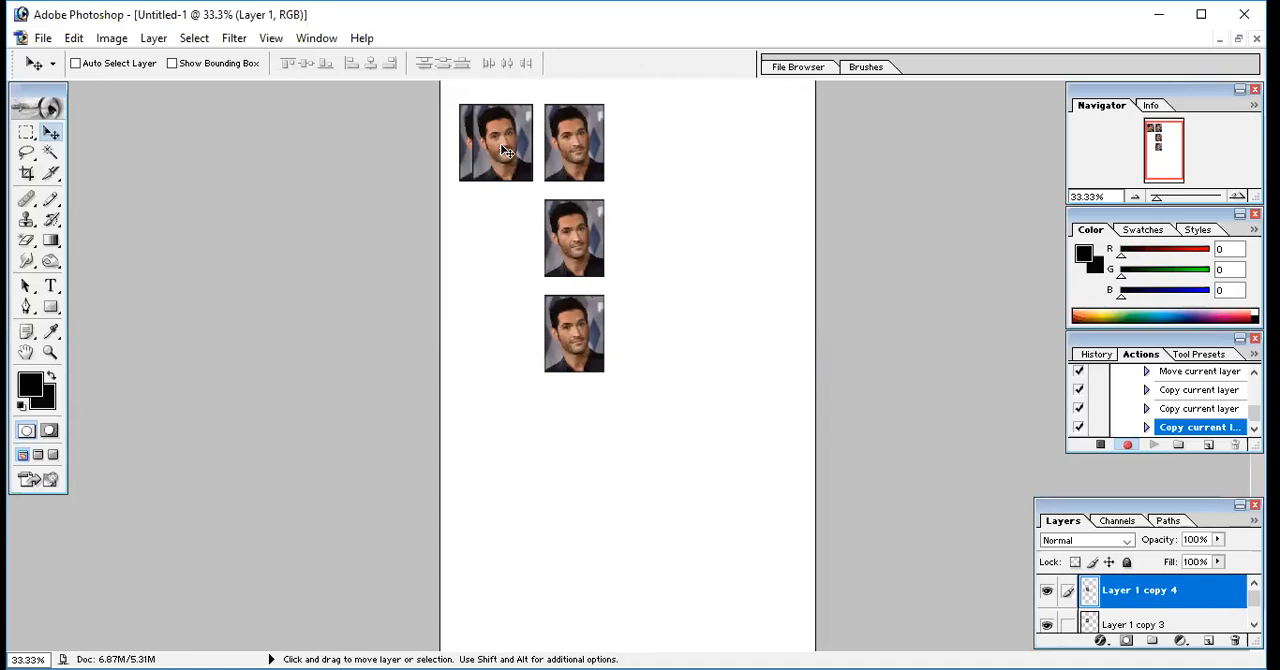
{"action": "left_click_drag", "start_coordinate": [506, 147], "coordinate": [494, 243]}
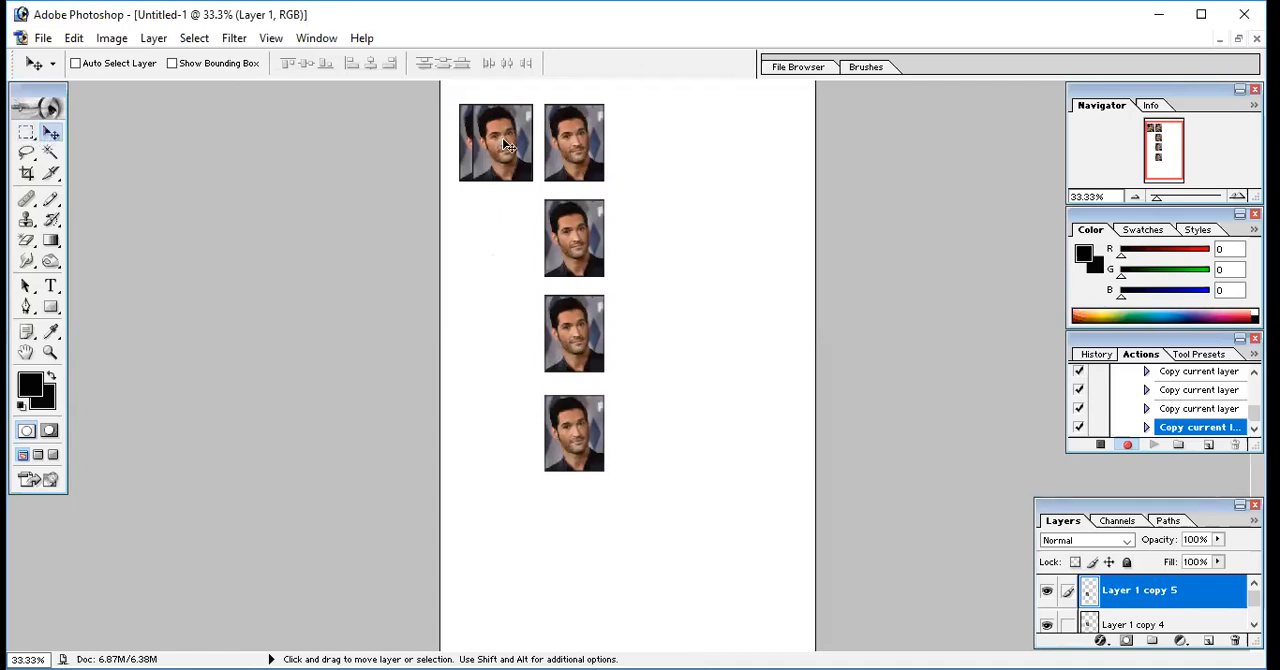
Reposition the lowest portrait copy in line with the column, with a small gap below the copy above it
{"action": "left_click_drag", "start_coordinate": [503, 184], "coordinate": [501, 201]}
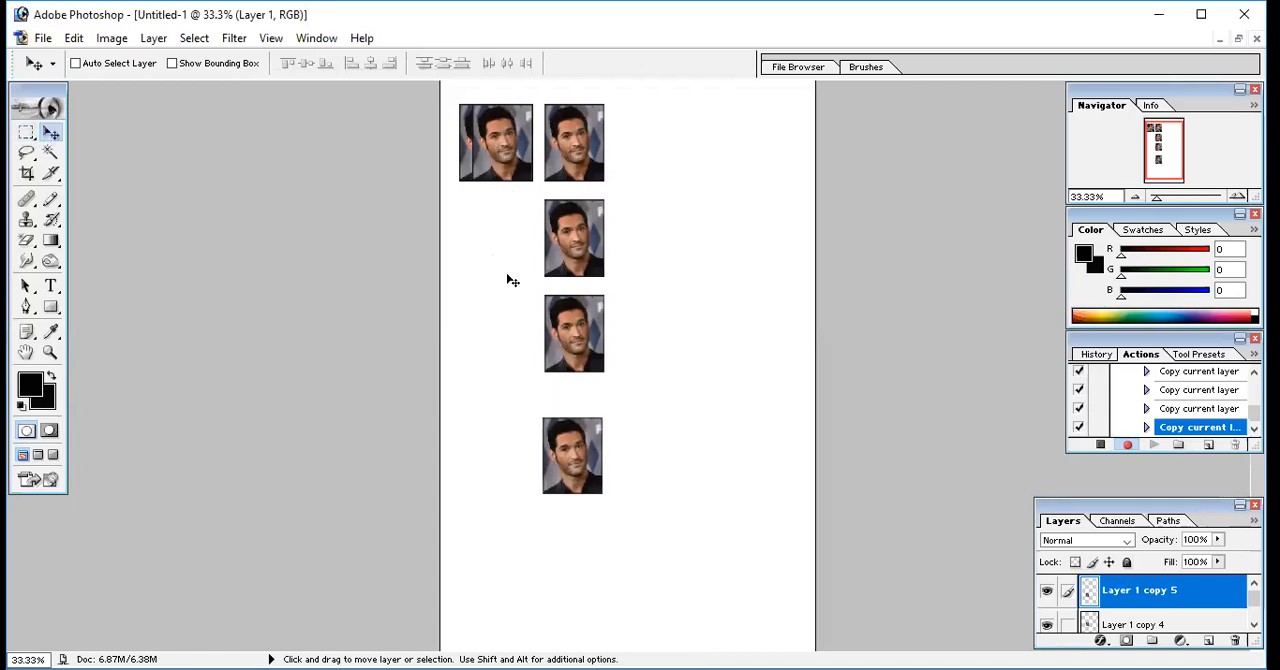
{"action": "left_click_drag", "start_coordinate": [562, 400], "coordinate": [565, 392]}
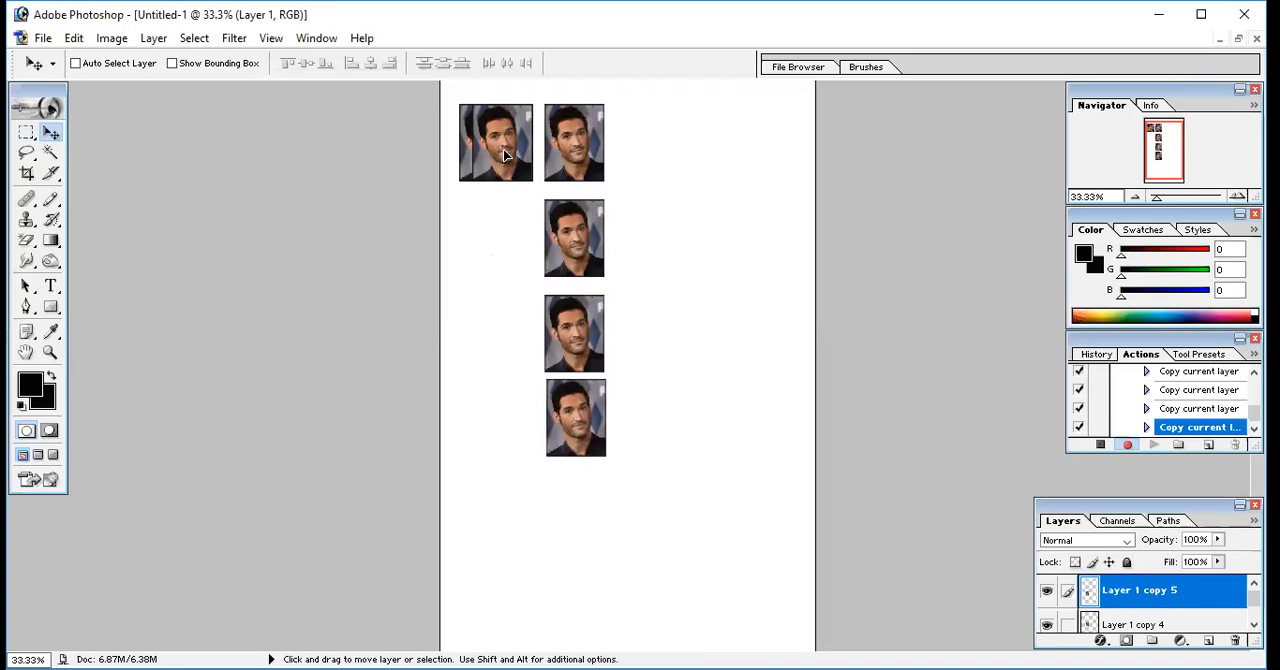
{"action": "left_click", "coordinate": [28, 134]}
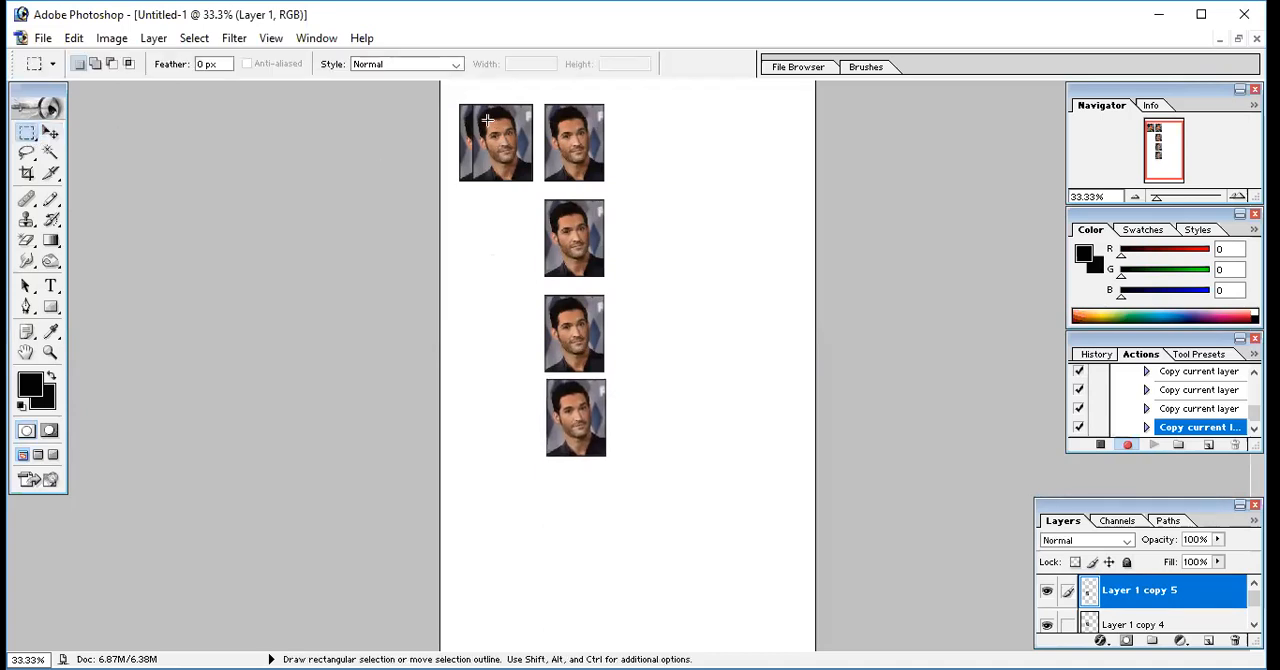
{"action": "left_click", "coordinate": [50, 136]}
{"action": "left_click_drag", "start_coordinate": [491, 151], "coordinate": [482, 140]}
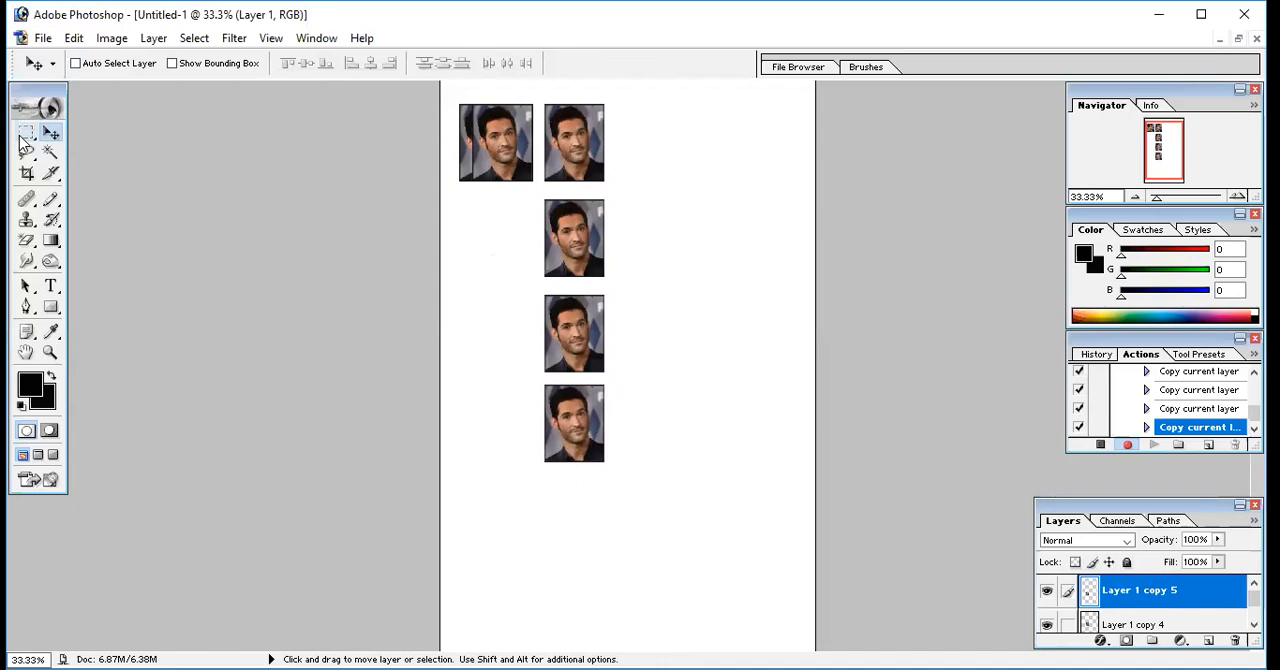
{"action": "left_click", "coordinate": [26, 133]}
{"action": "left_click", "coordinate": [50, 136]}
{"action": "left_click", "coordinate": [26, 133]}
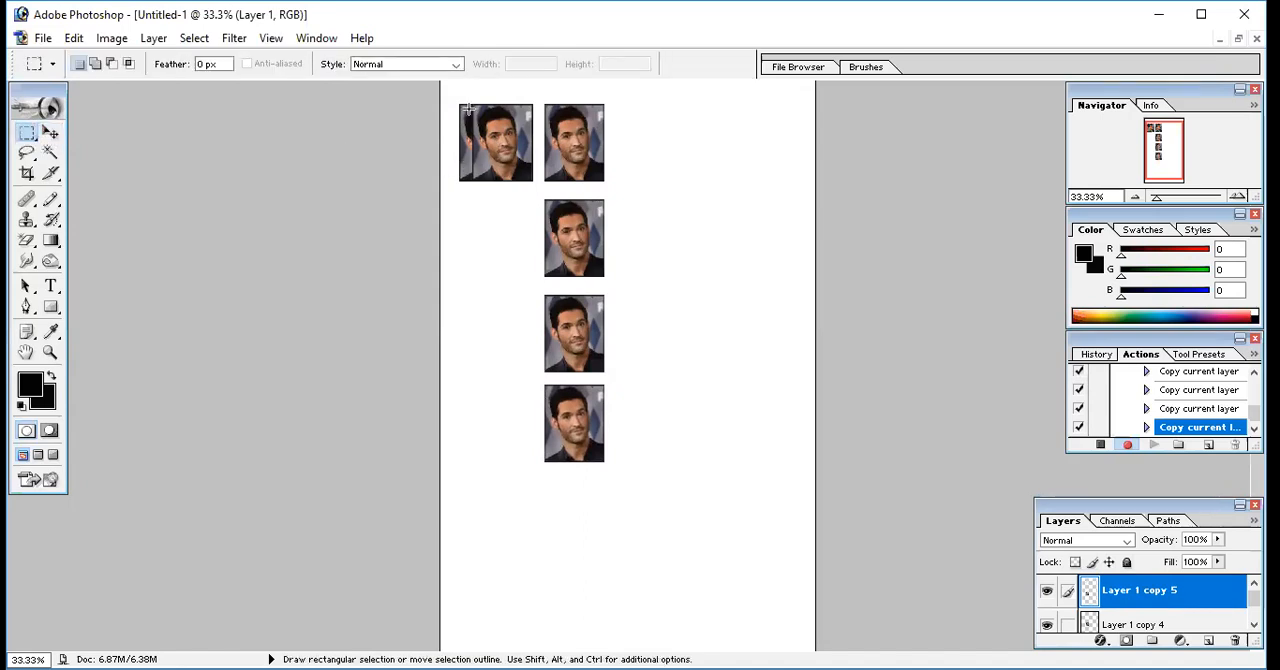
{"action": "left_click_drag", "start_coordinate": [520, 178], "coordinate": [477, 104]}
{"action": "key", "text": "ctrl+d"}
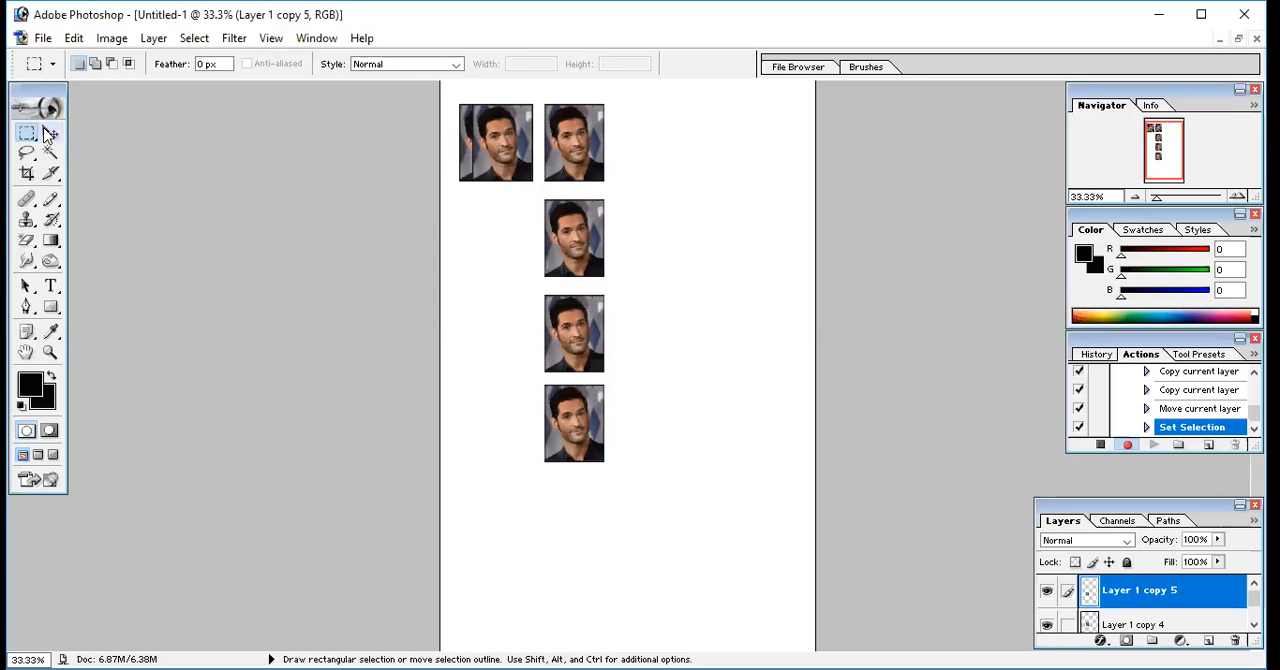
{"action": "key", "text": "shift+alt"}
{"action": "key", "text": "v"}
{"action": "key", "text": "shift+alt"}
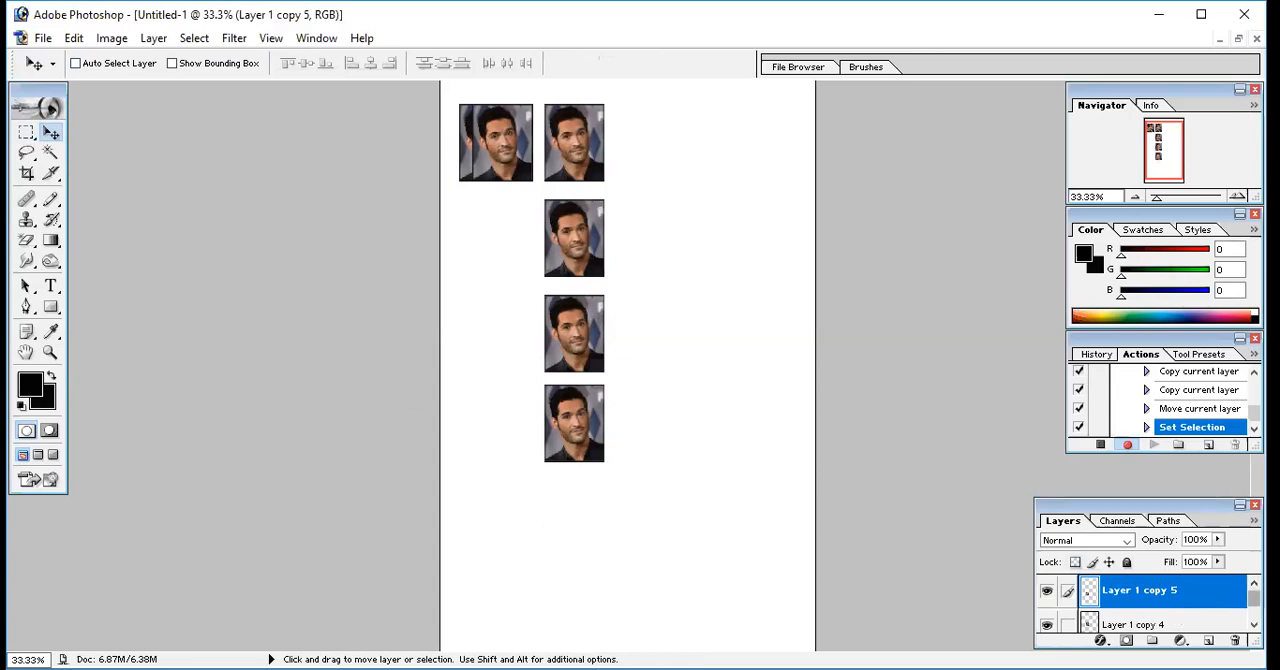
{"action": "scroll", "coordinate": [1150, 600], "scroll_direction": "down", "scroll_amount": 5}
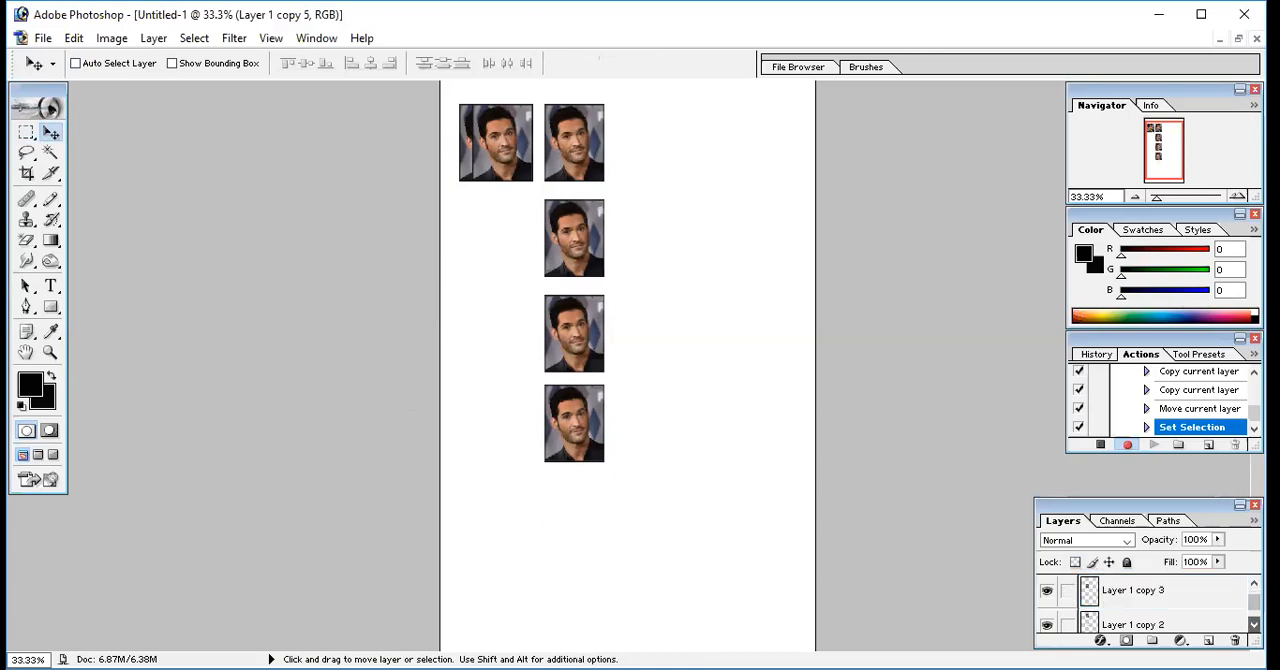
{"action": "scroll", "coordinate": [1150, 600], "scroll_direction": "up", "scroll_amount": 5}
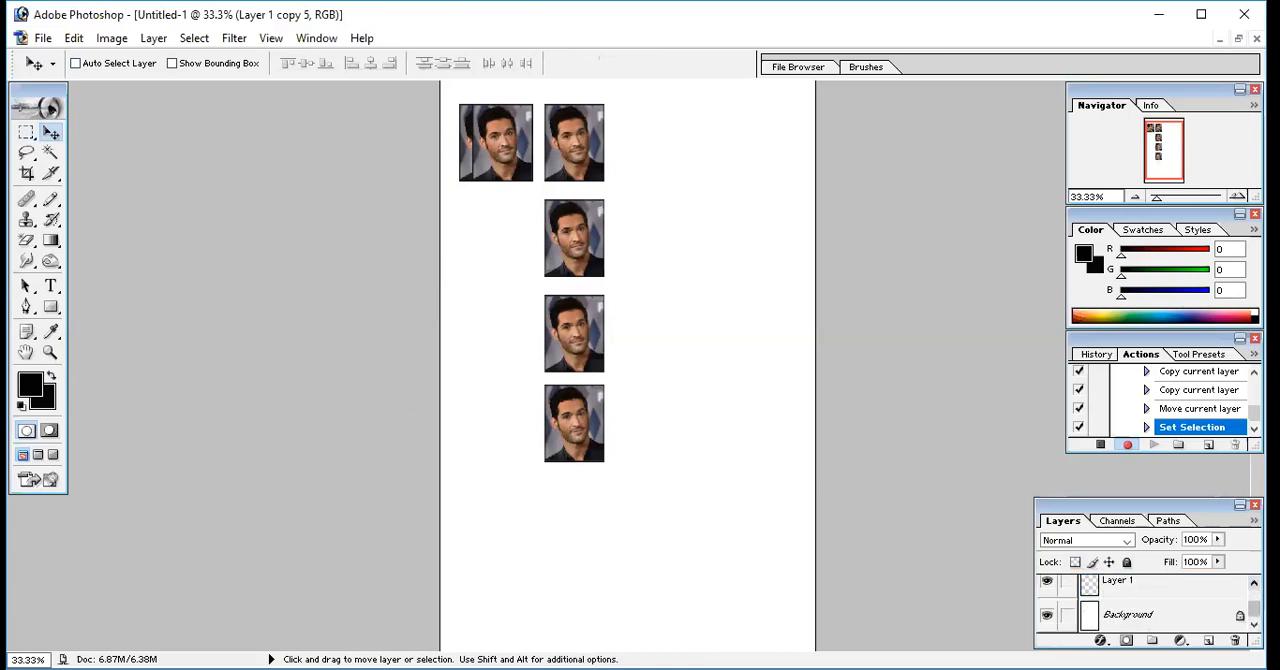
{"action": "left_click", "coordinate": [1254, 584]}
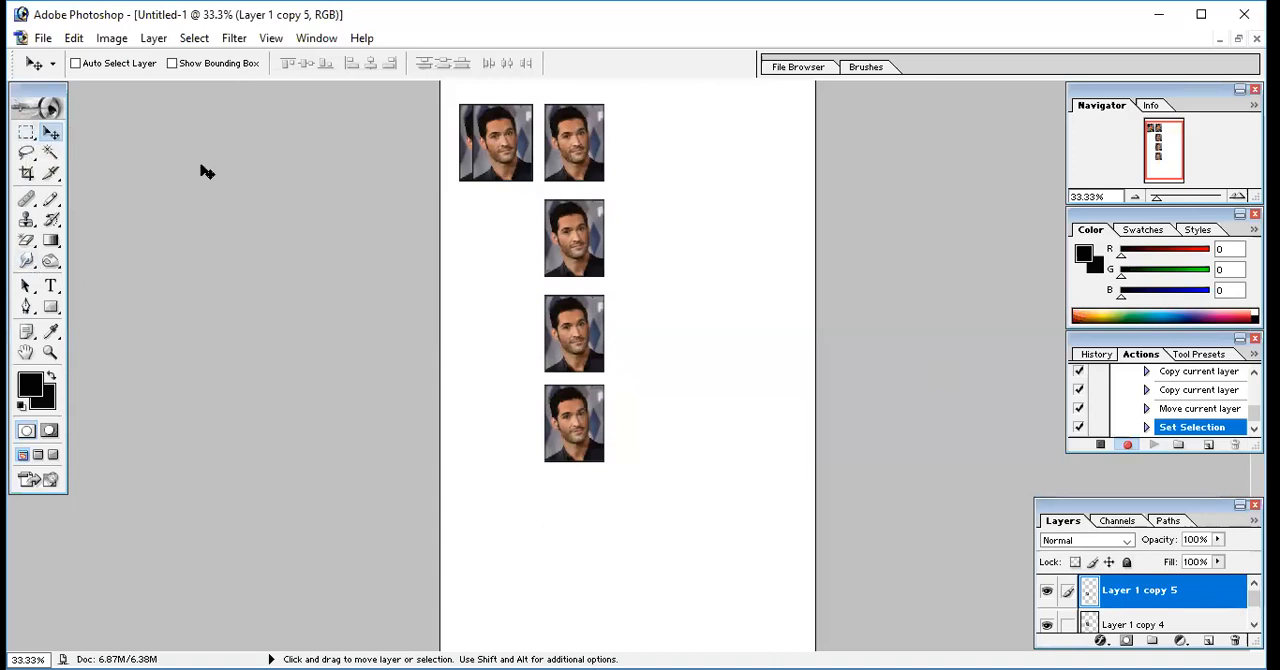
Stop recording the pp08 action and close the untitled portrait sheet without saving it
{"action": "left_click", "coordinate": [1100, 445]}
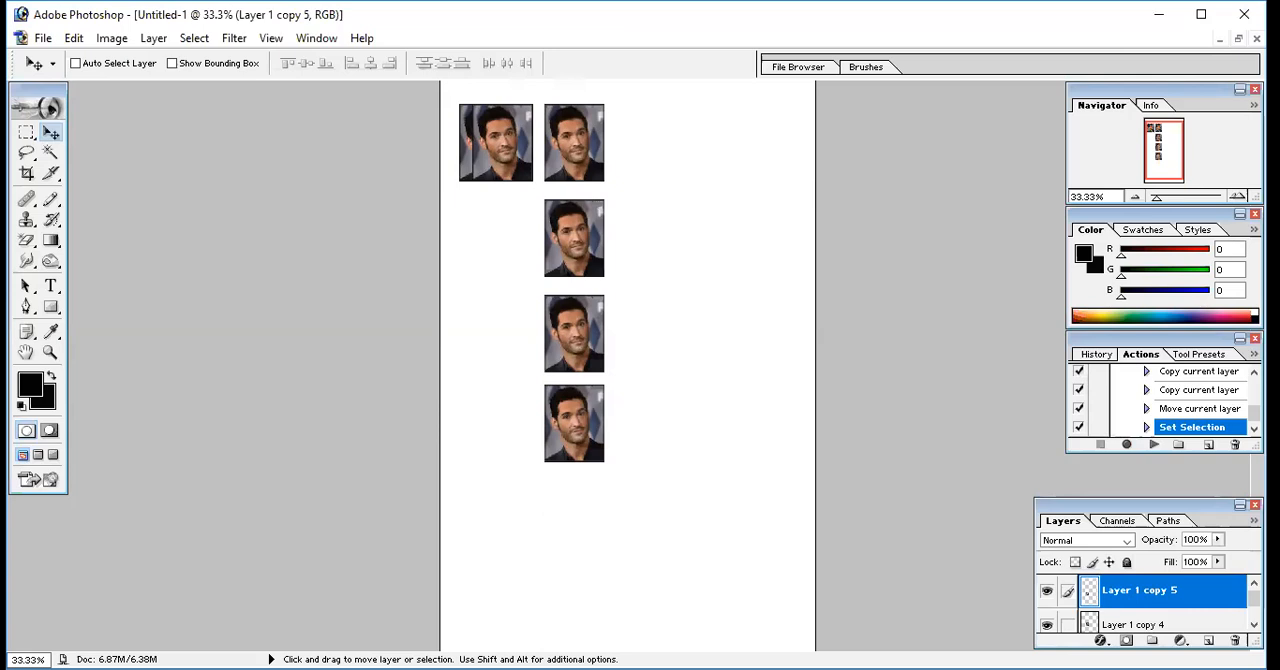
{"action": "left_click", "coordinate": [1257, 39]}
{"action": "left_click", "coordinate": [655, 282]}
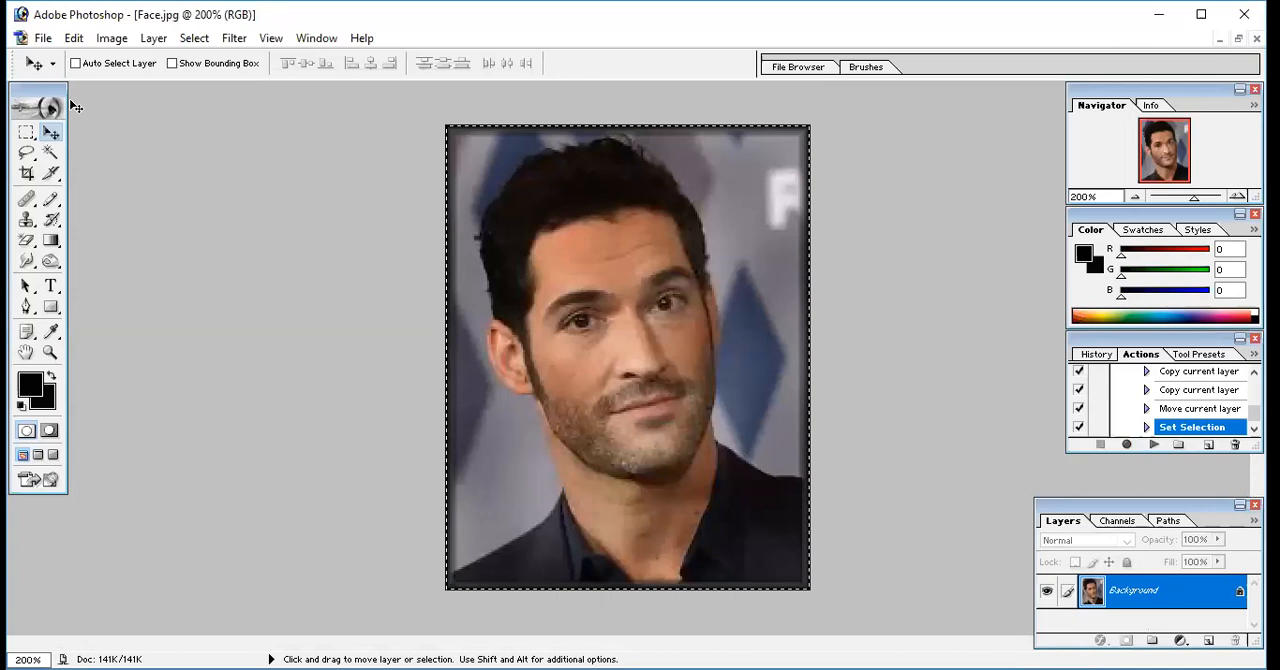
Close the bordered Face.jpg portrait without saving its changes
{"action": "left_click", "coordinate": [43, 38]}
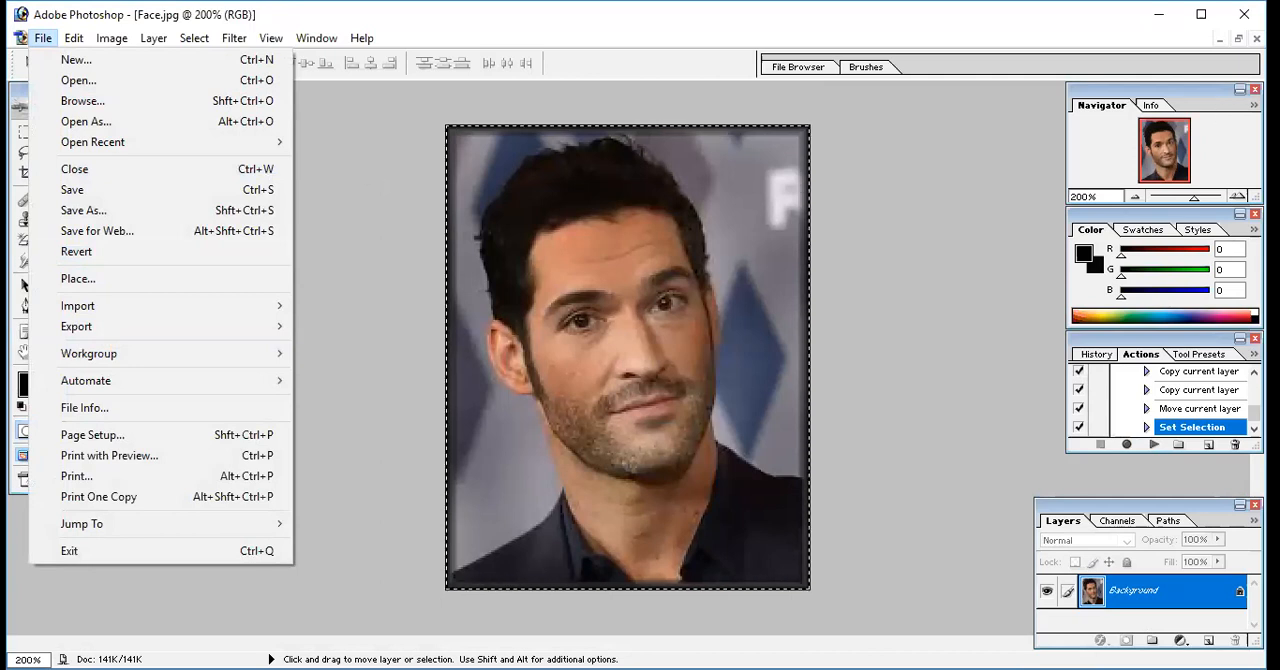
{"action": "left_click", "coordinate": [1257, 39]}
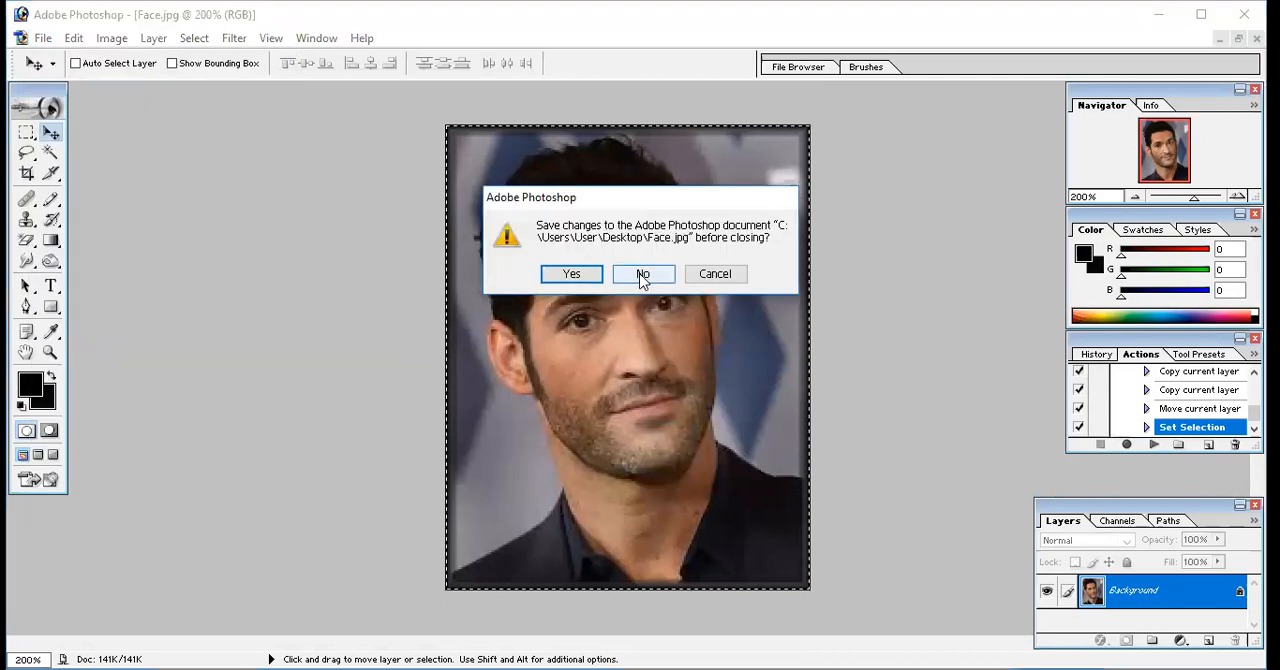
{"action": "left_click", "coordinate": [642, 277]}
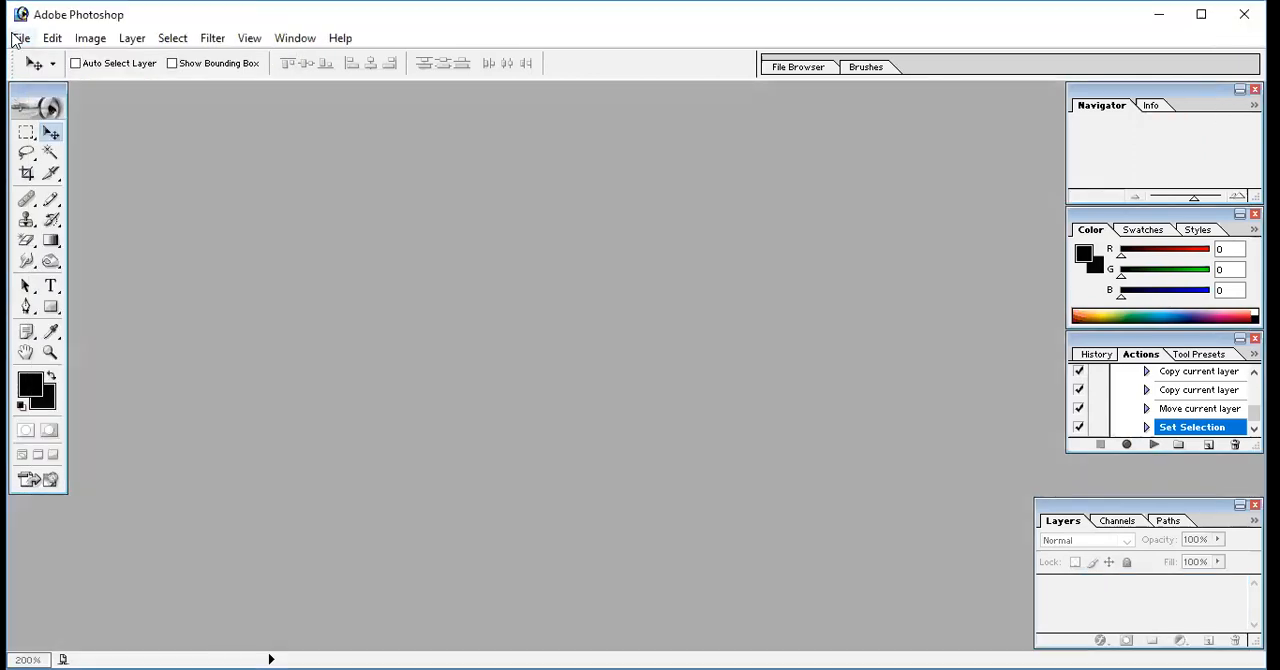
Open the pic4 photo from the Desktop and maximize its document window
{"action": "left_click", "coordinate": [20, 38]}
{"action": "left_click", "coordinate": [50, 77]}
{"action": "left_click_drag", "start_coordinate": [881, 158], "coordinate": [894, 277]}
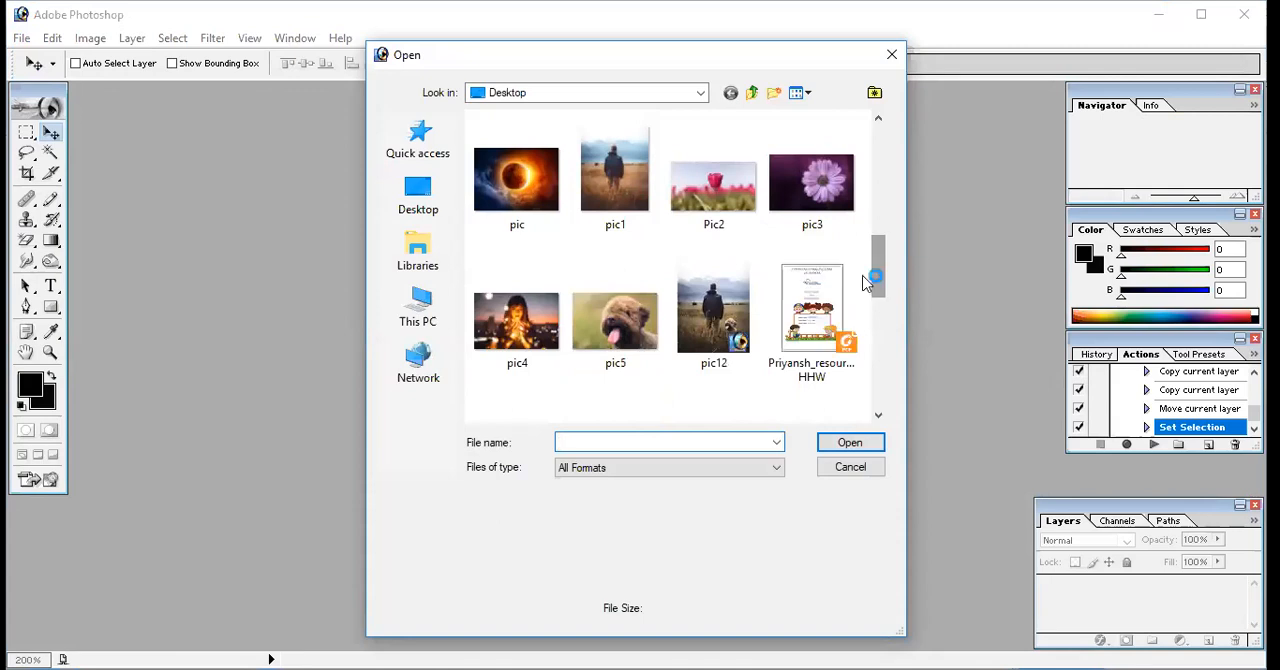
{"action": "left_click", "coordinate": [522, 318]}
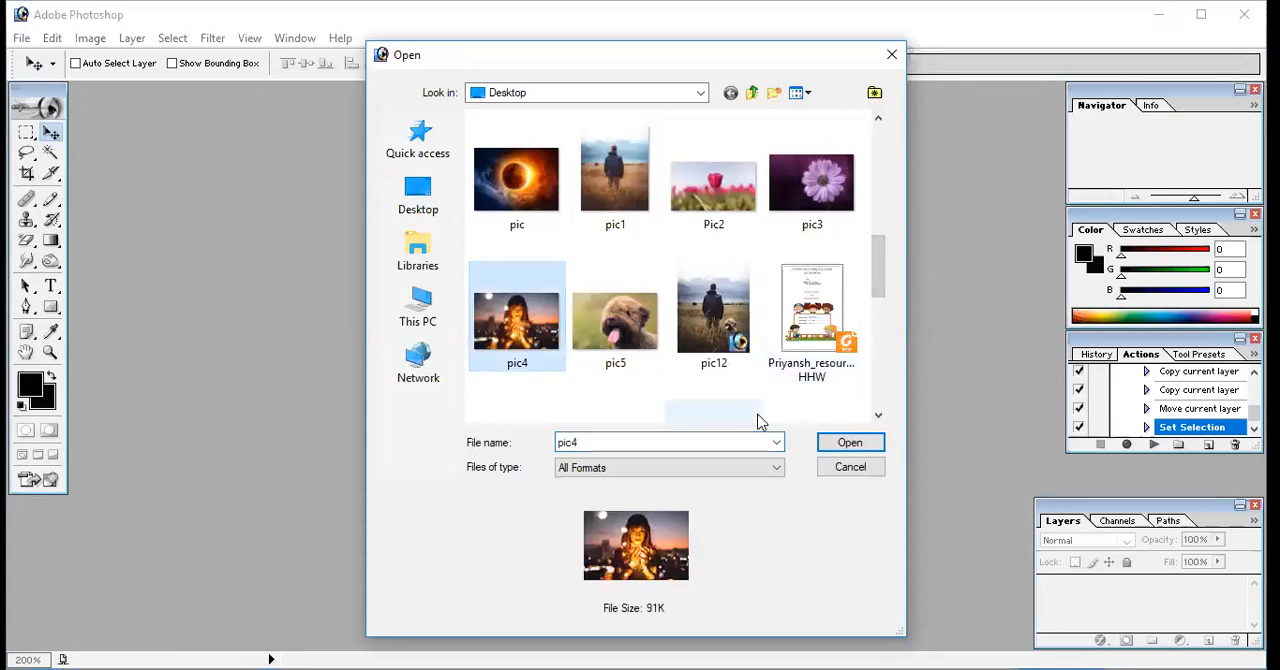
{"action": "left_click", "coordinate": [848, 445]}
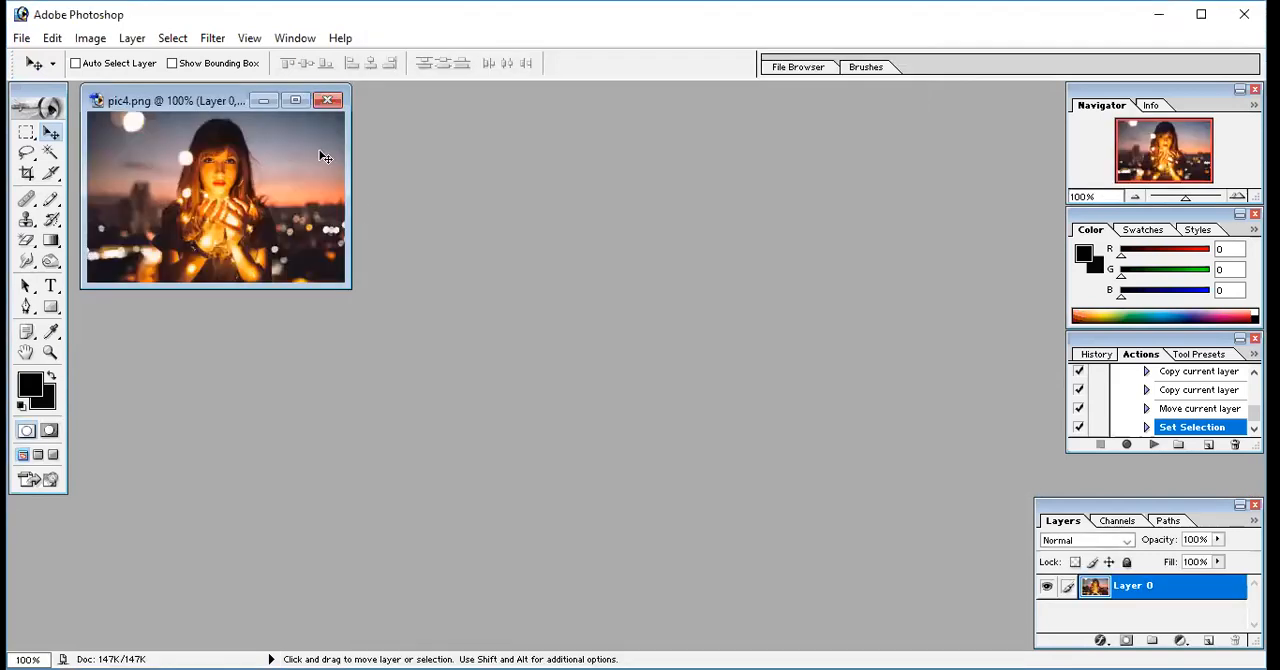
{"action": "left_click", "coordinate": [296, 100]}
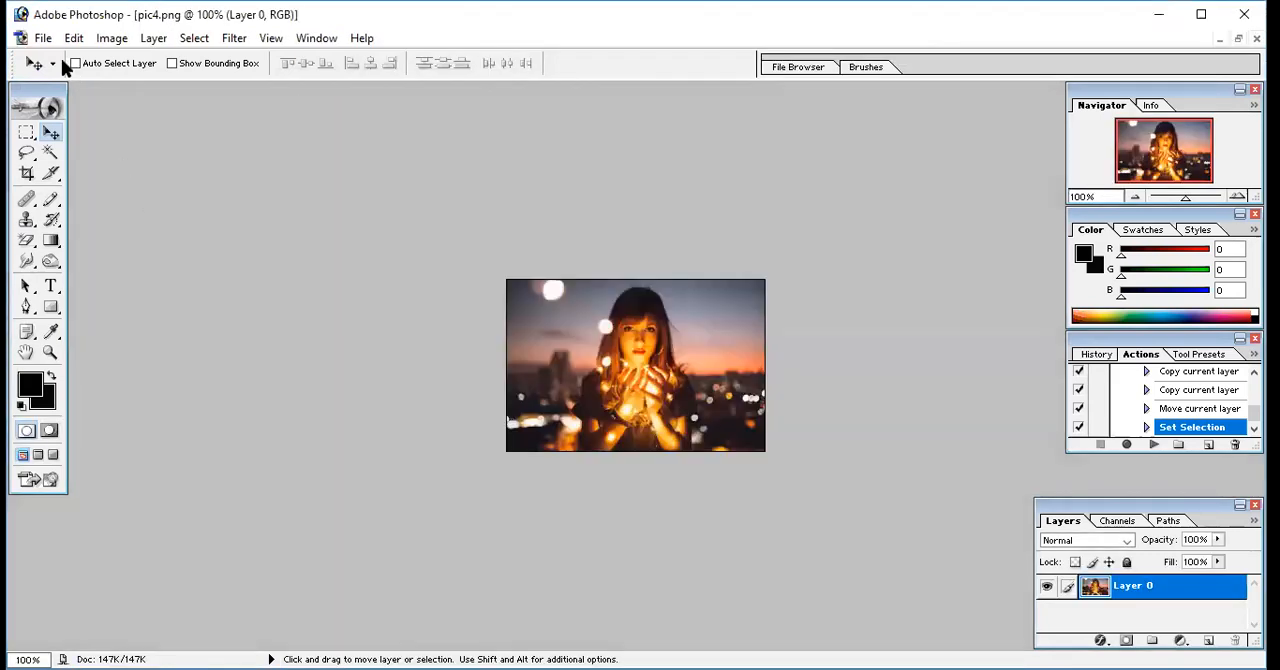
Crop pic4.png to a nearly square portrait around the woman's head and hands
{"action": "left_click", "coordinate": [27, 176]}
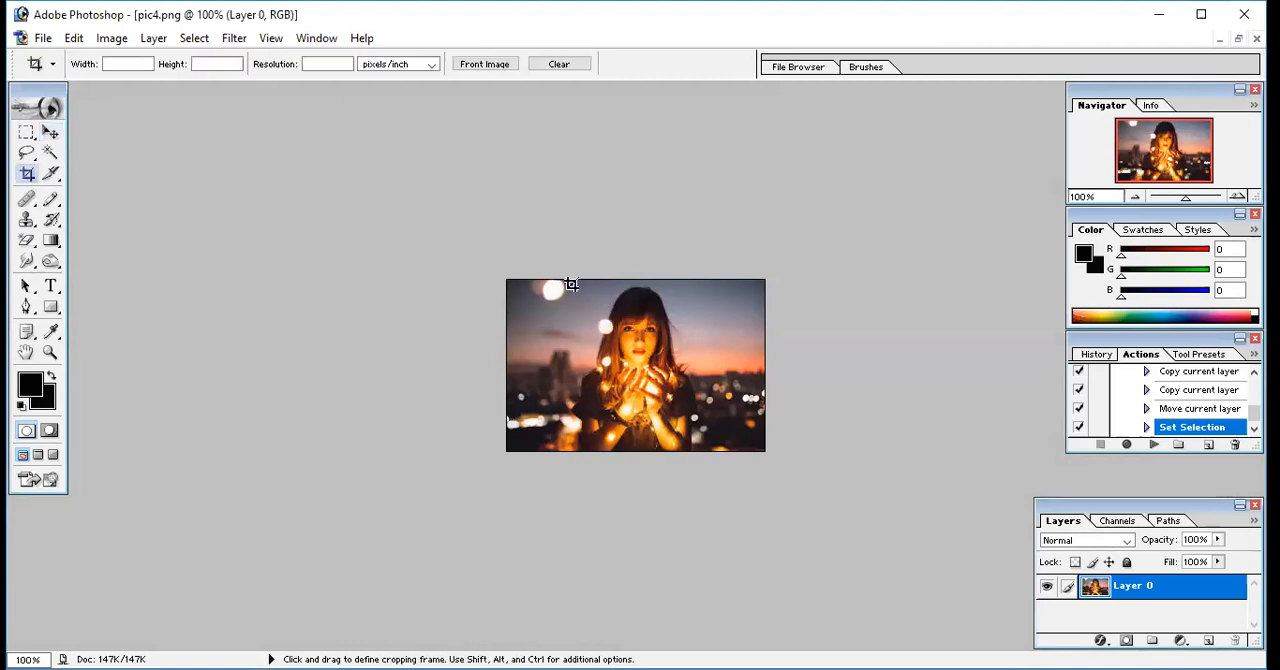
{"action": "left_click_drag", "start_coordinate": [566, 284], "coordinate": [708, 430]}
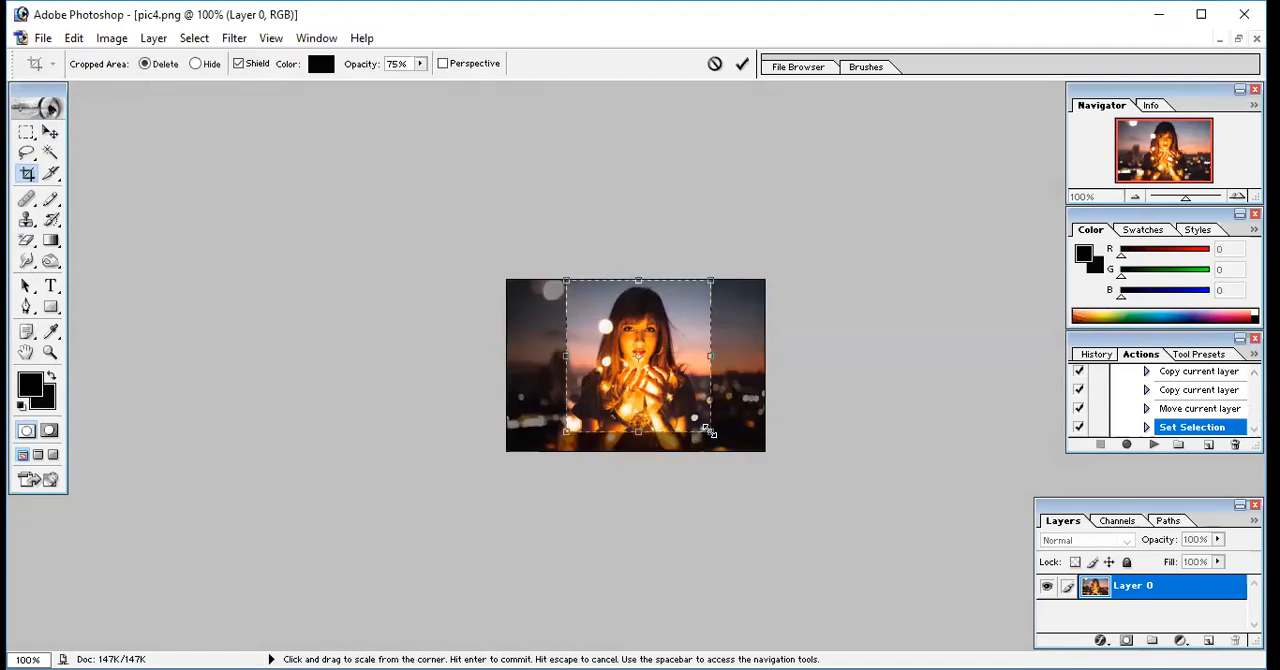
{"action": "key", "text": "Return"}
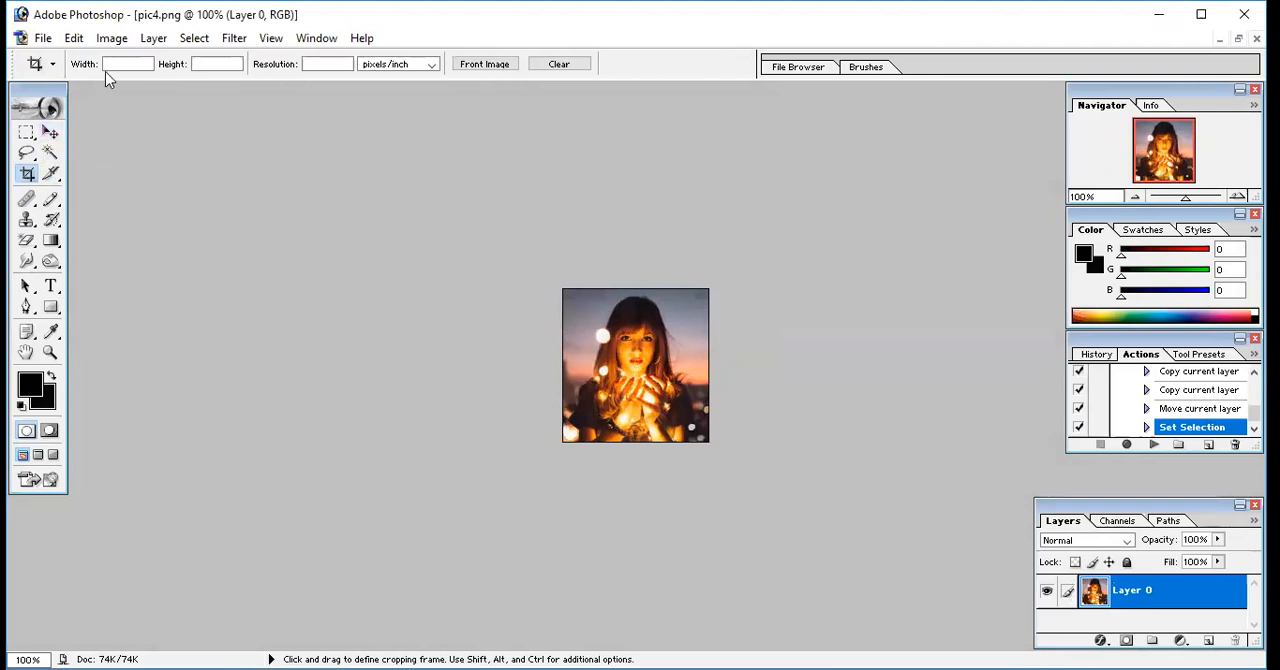
Select the whole cropped portrait and convert the selection to a 5-pixel border
{"action": "key", "text": "ctrl+a"}
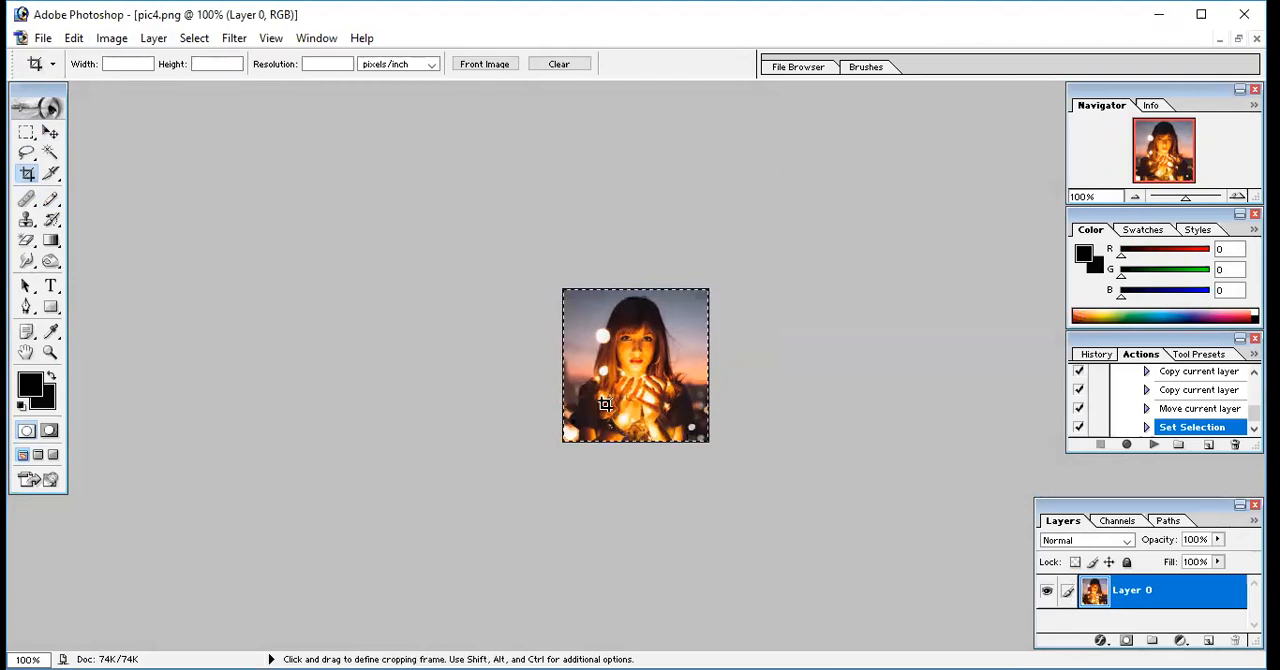
{"action": "left_click", "coordinate": [199, 46]}
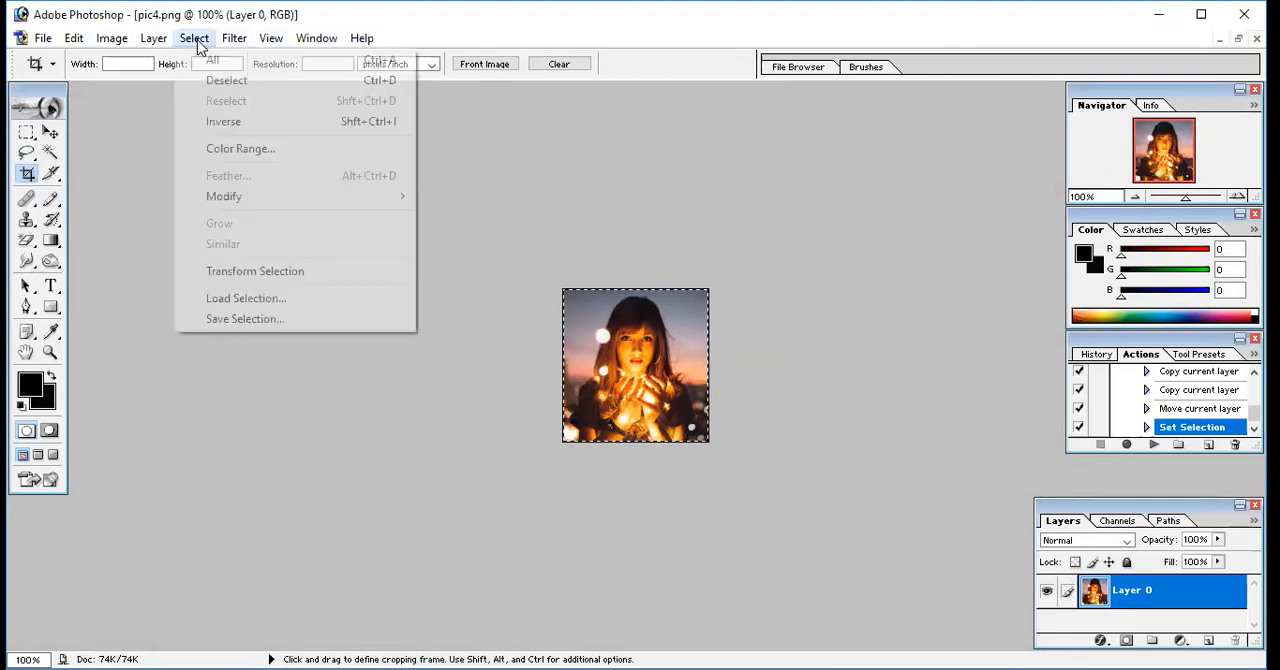
{"action": "mouse_move", "coordinate": [259, 195]}
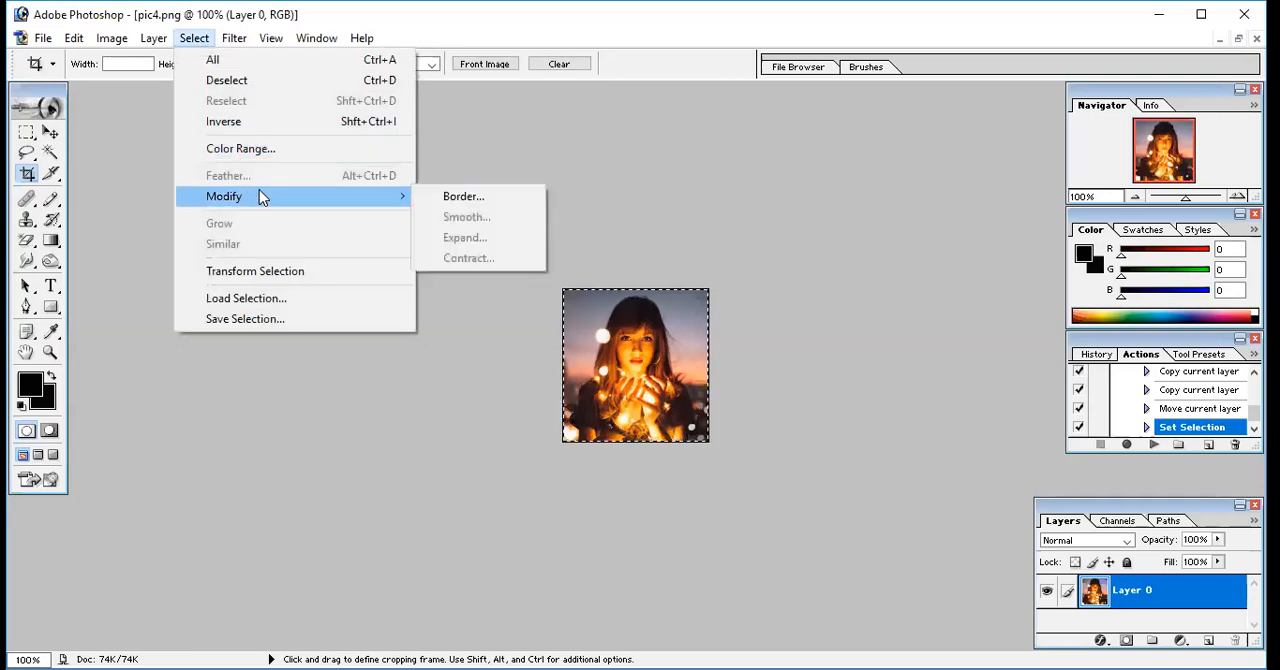
{"action": "left_click", "coordinate": [462, 198]}
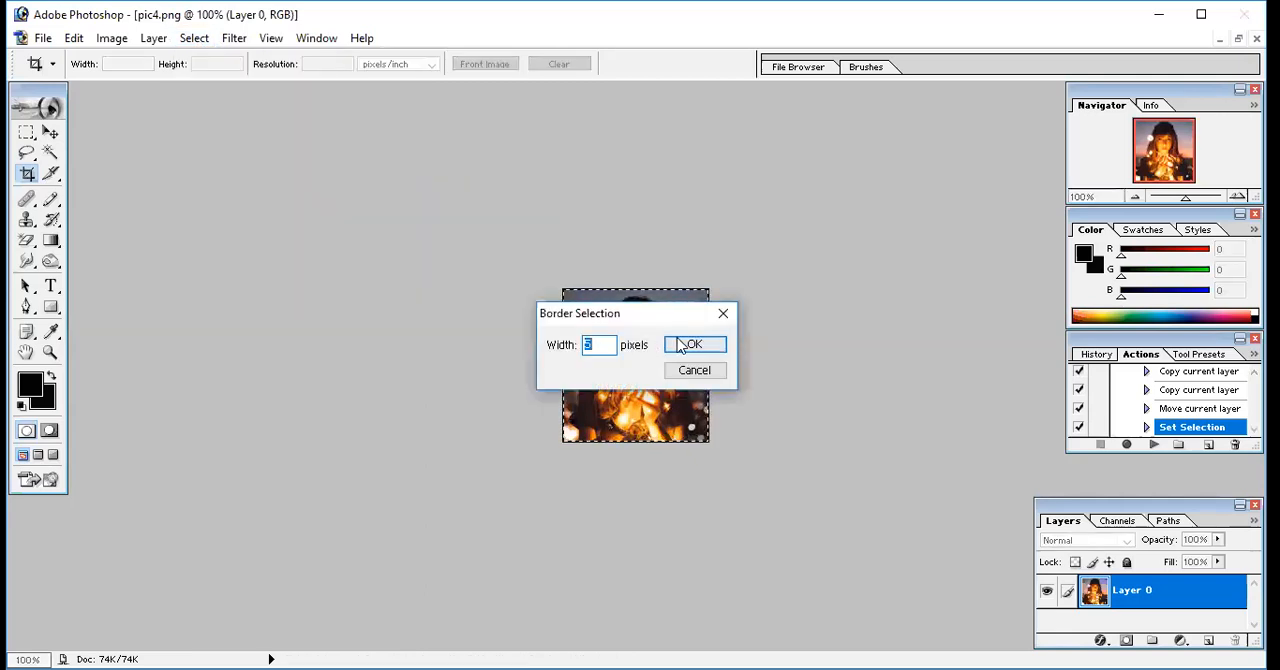
{"action": "left_click", "coordinate": [684, 345]}
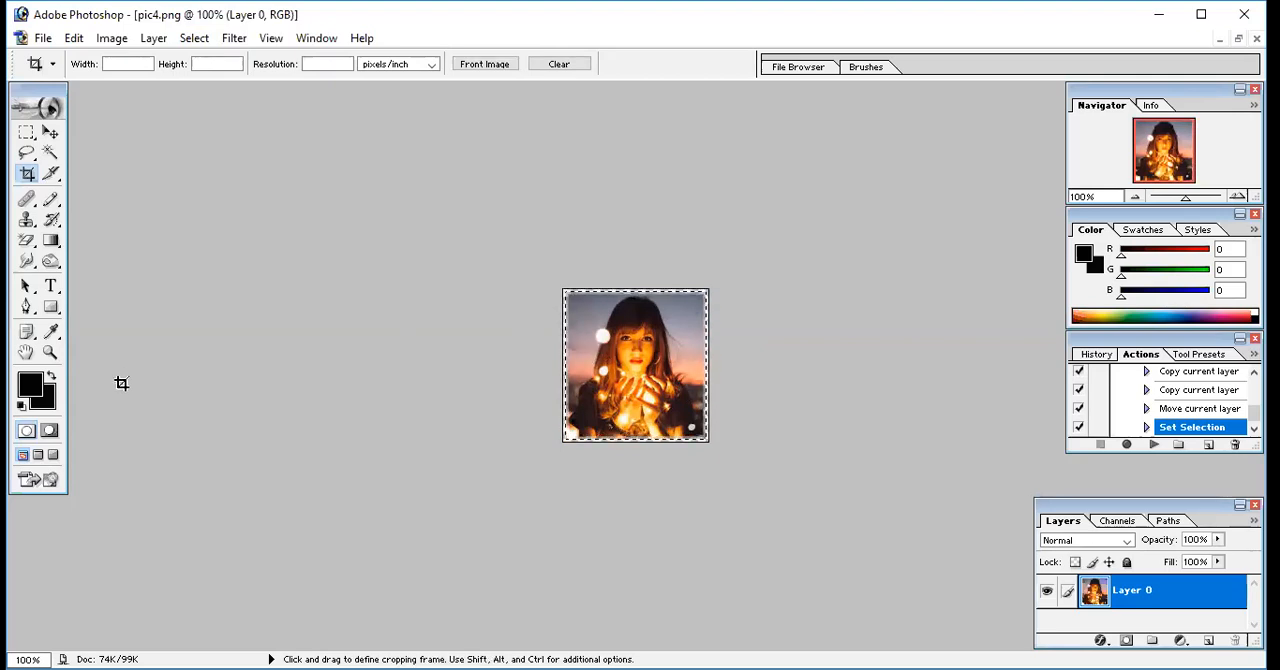
Set the background color to near-black 060000 and clear the border selection on the portrait
{"action": "left_click", "coordinate": [46, 400]}
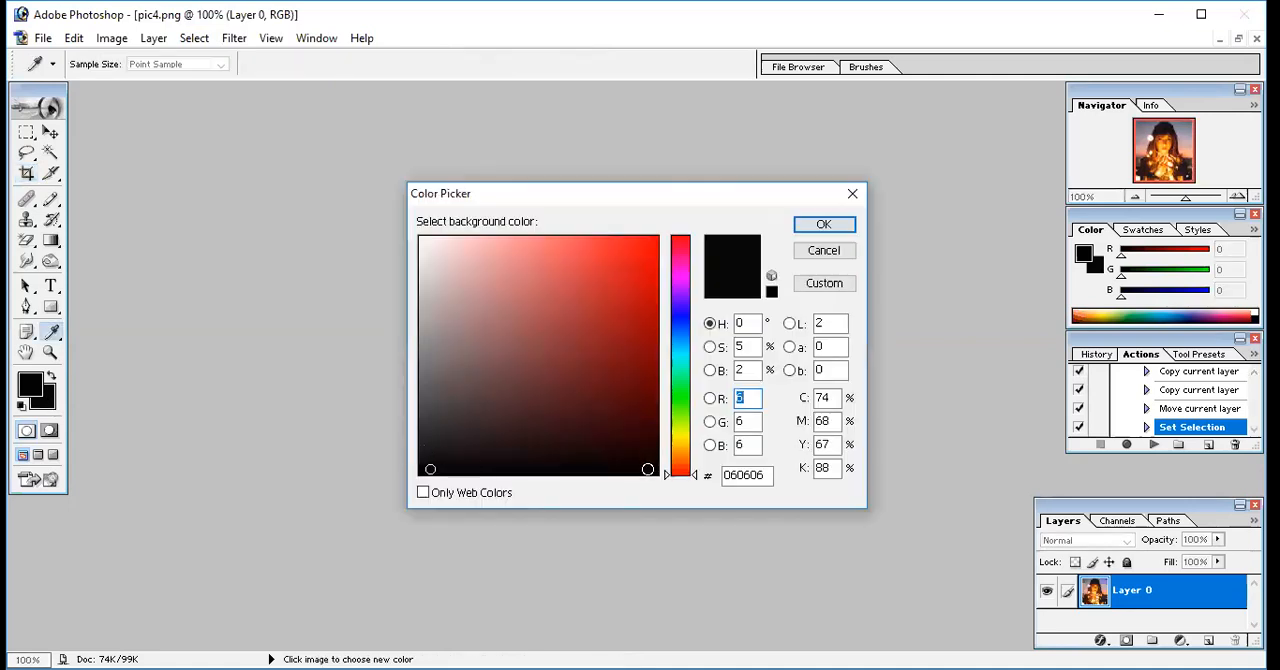
{"action": "left_click", "coordinate": [646, 469]}
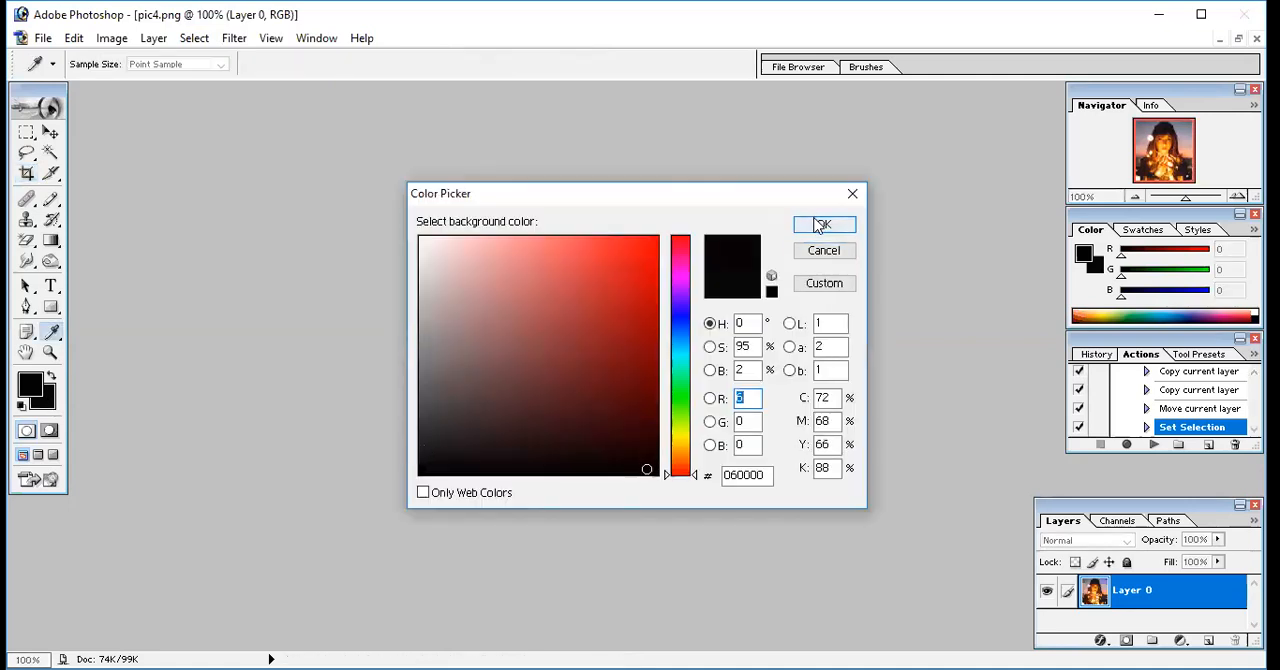
{"action": "left_click", "coordinate": [822, 225]}
{"action": "key", "text": "c"}
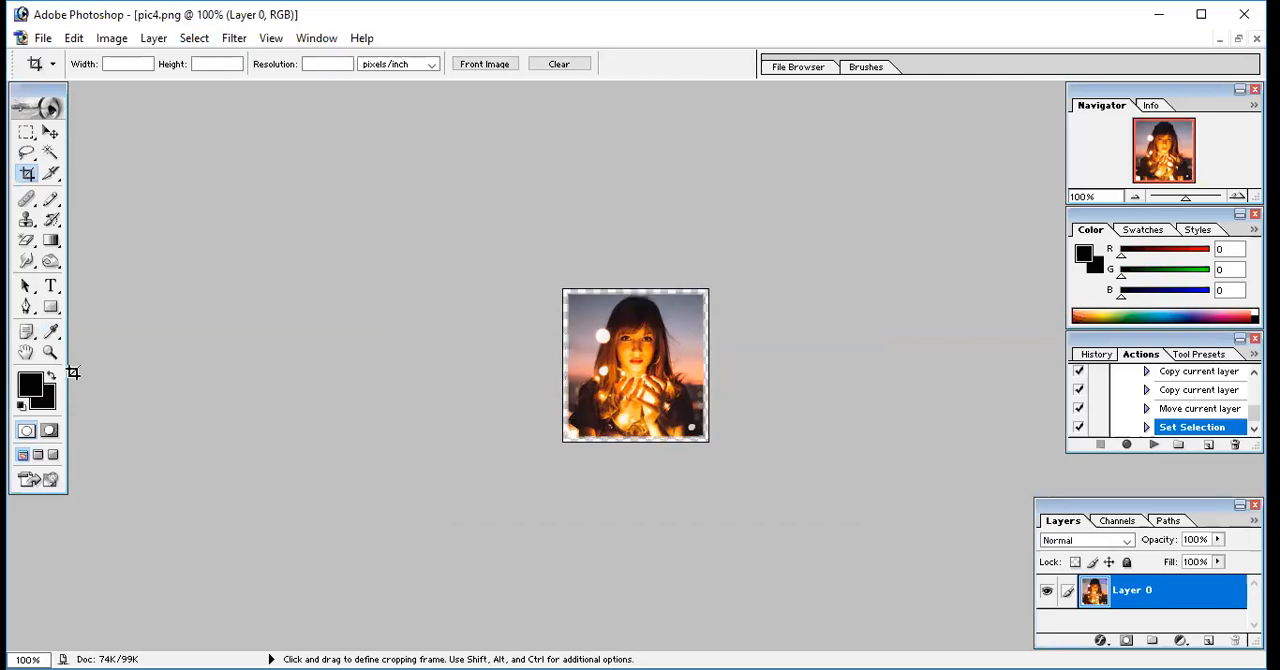
Reset the foreground and background colors to their defaults and make a 5-pixel border selection around the entire portrait
{"action": "left_click", "coordinate": [22, 405]}
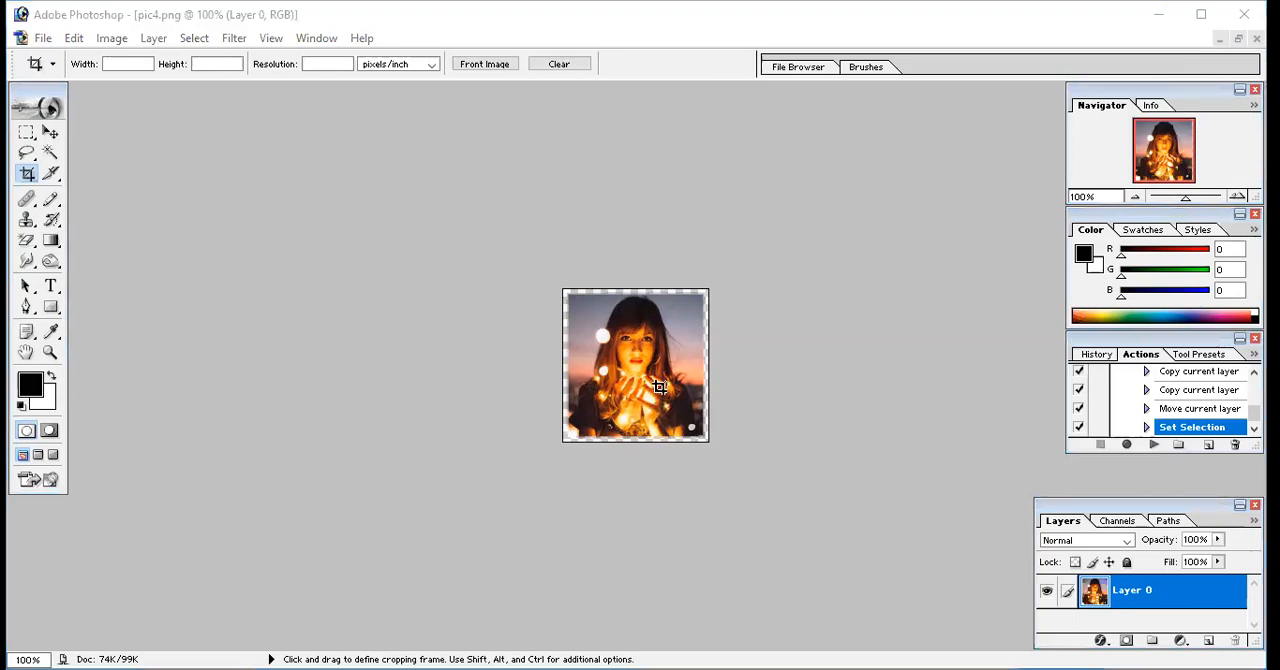
{"action": "key", "text": "ctrl"}
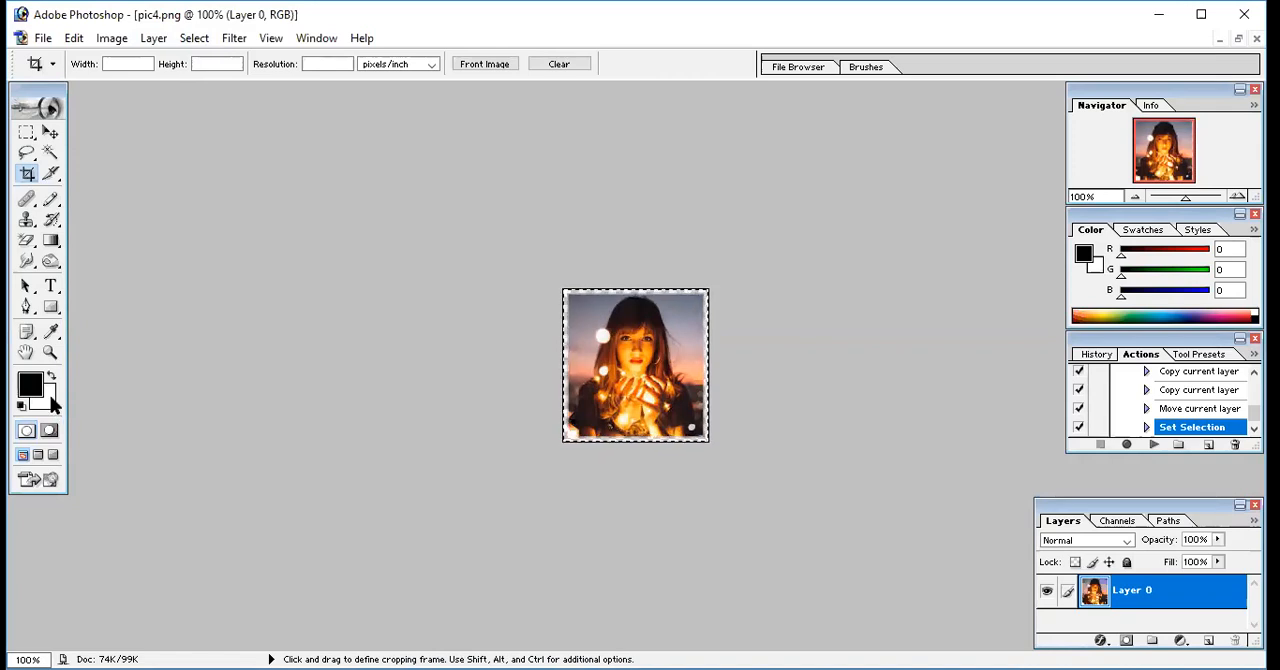
{"action": "left_click", "coordinate": [193, 40]}
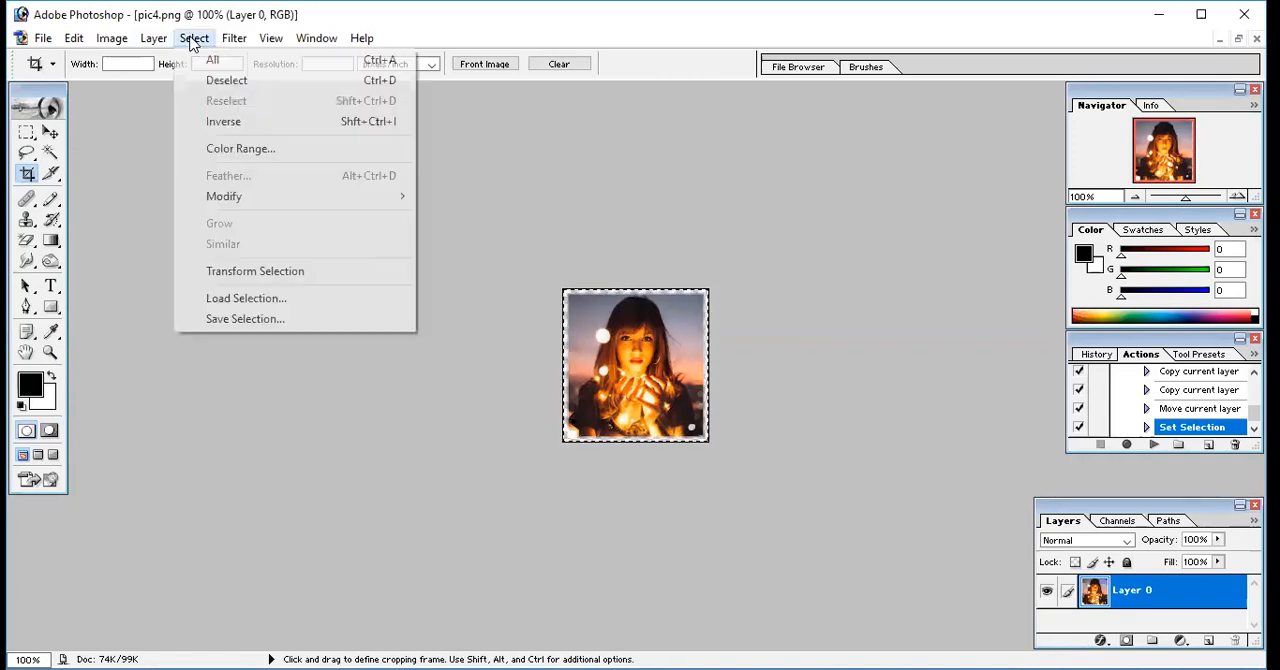
{"action": "mouse_move", "coordinate": [231, 198]}
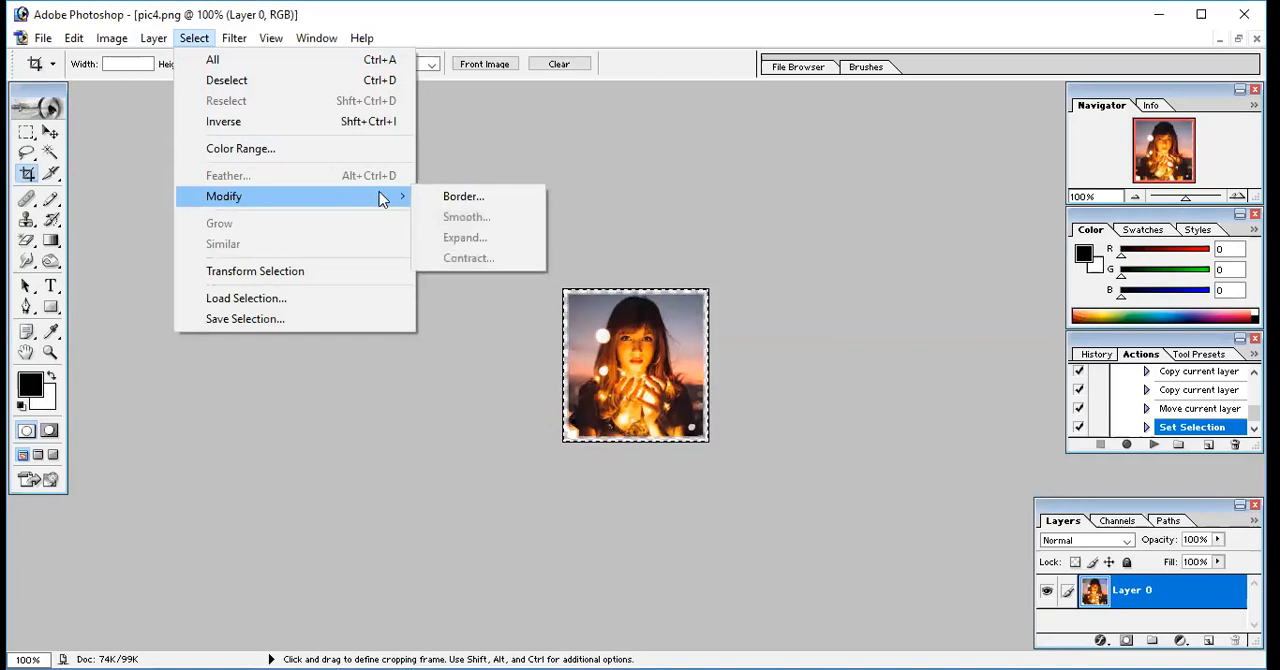
{"action": "left_click", "coordinate": [455, 197]}
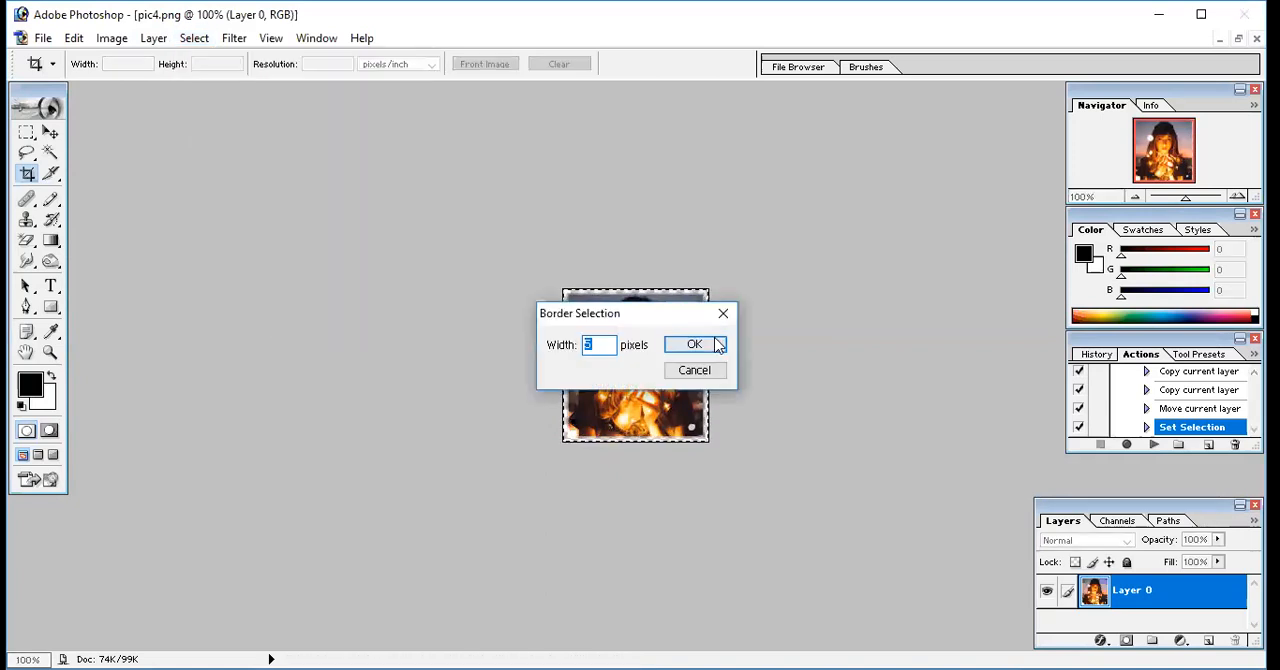
{"action": "left_click", "coordinate": [712, 339]}
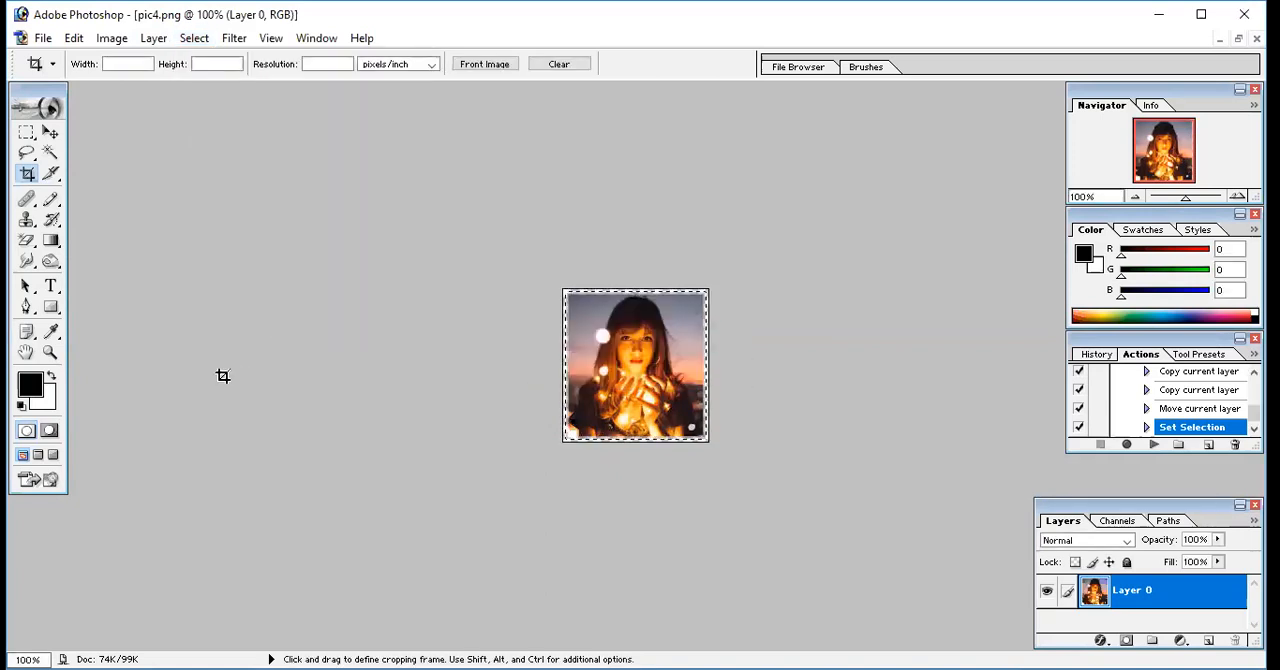
Set the background color to near-black 080808, clear the border area, and select the whole portrait
{"action": "left_click", "coordinate": [50, 395]}
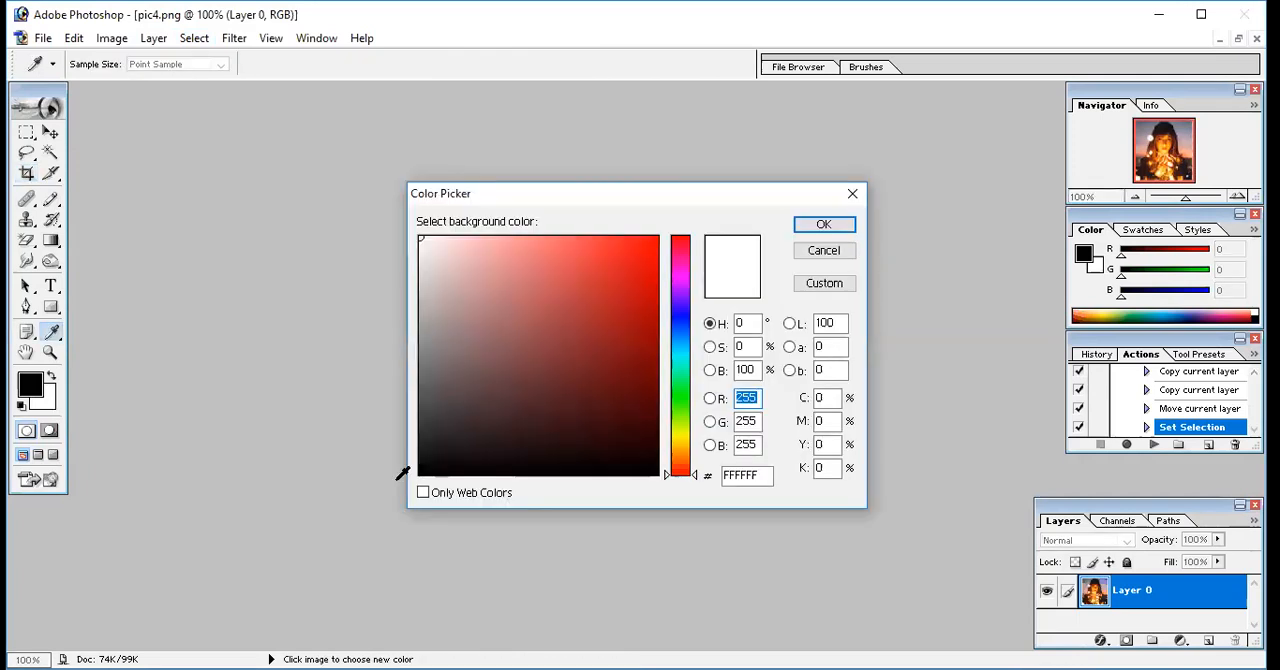
{"action": "left_click", "coordinate": [427, 467]}
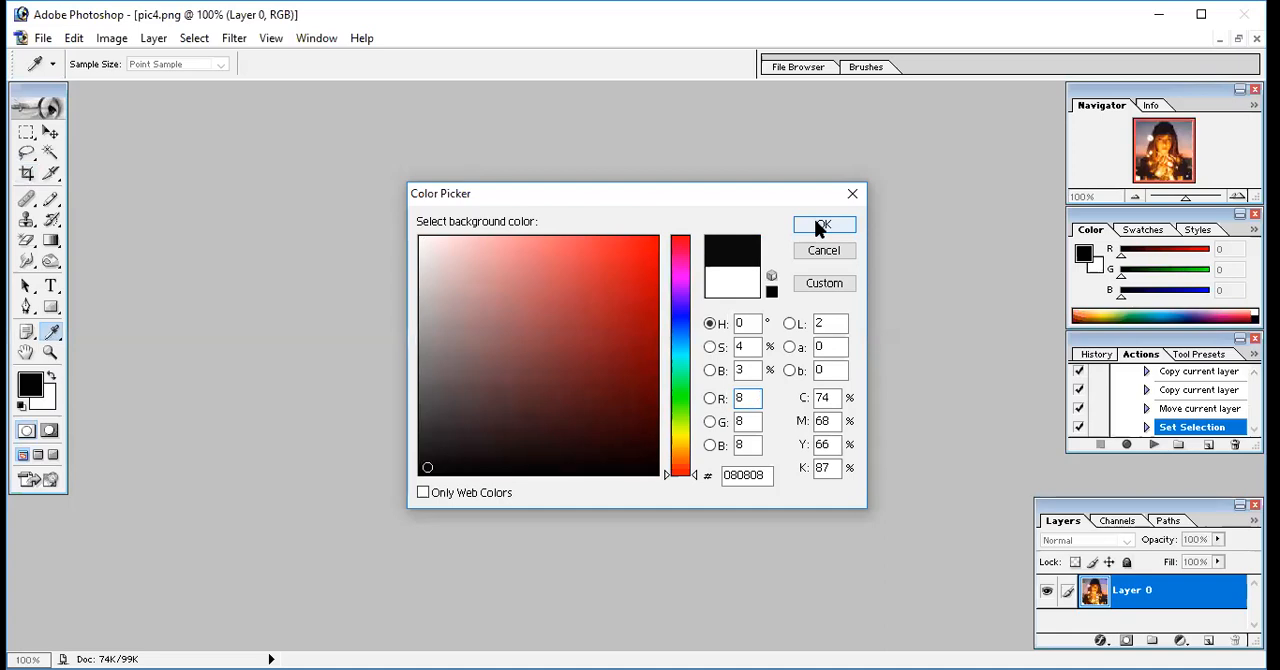
{"action": "left_click", "coordinate": [820, 226]}
{"action": "key", "text": "c"}
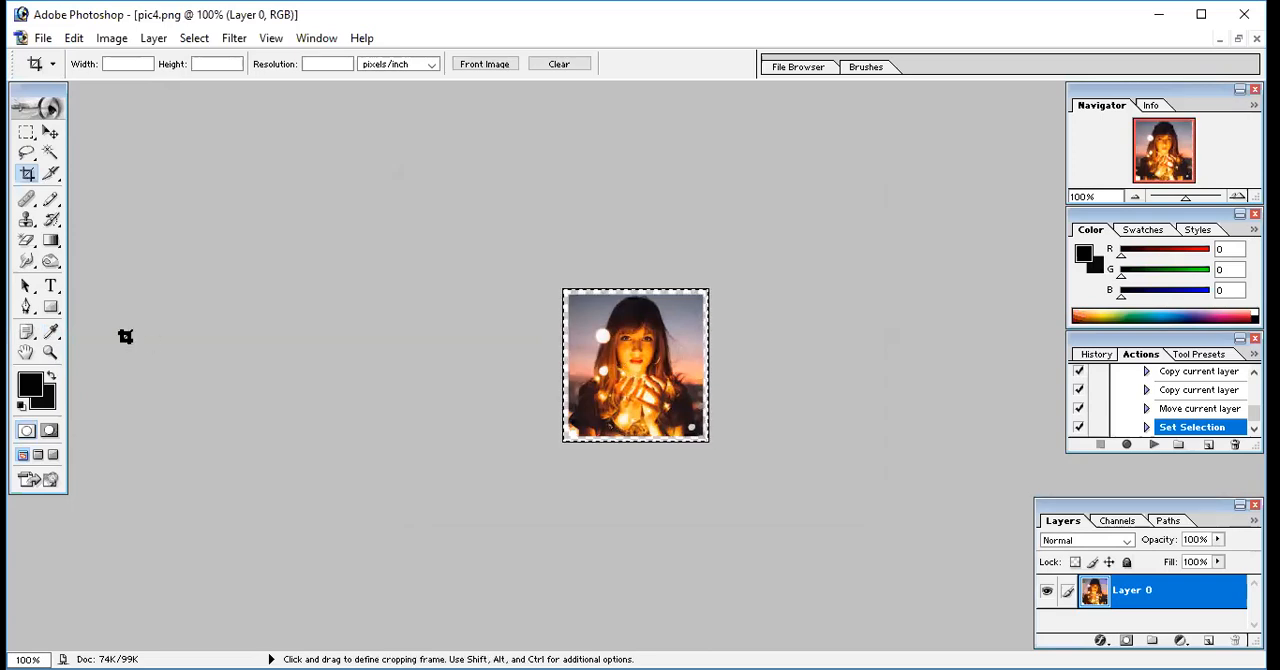
Turn the full-portrait selection into a 5-pixel border again and delete its contents
{"action": "left_click", "coordinate": [41, 397]}
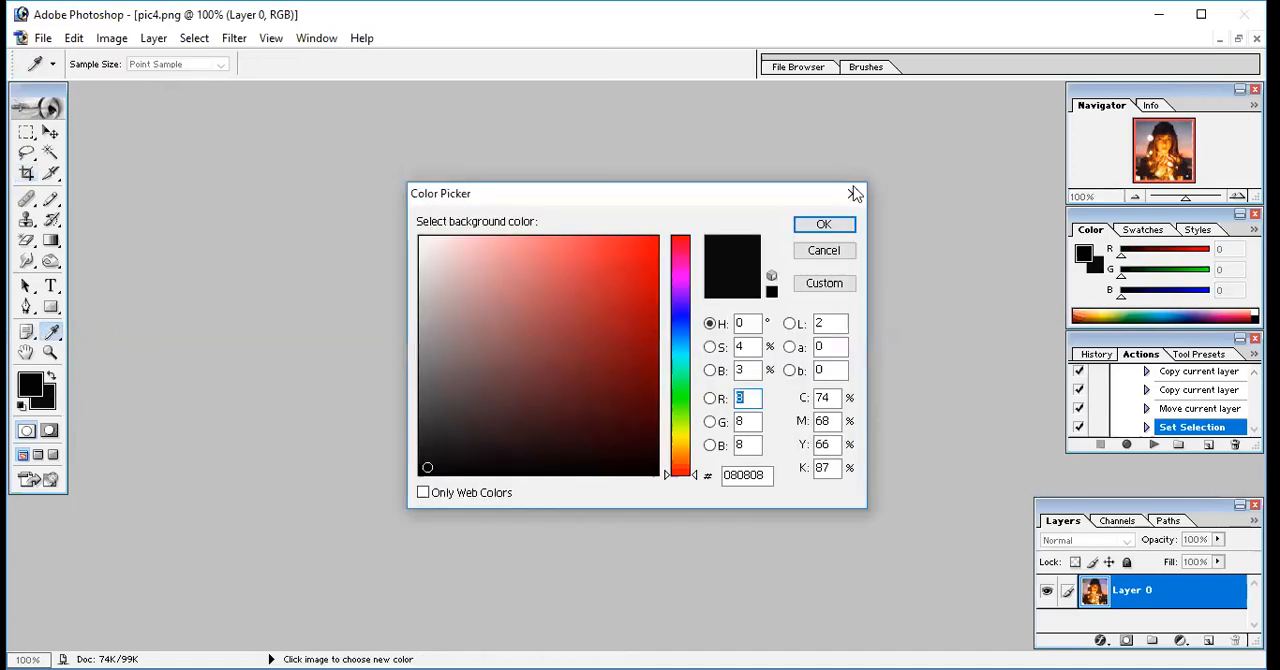
{"action": "key", "text": "Escape"}
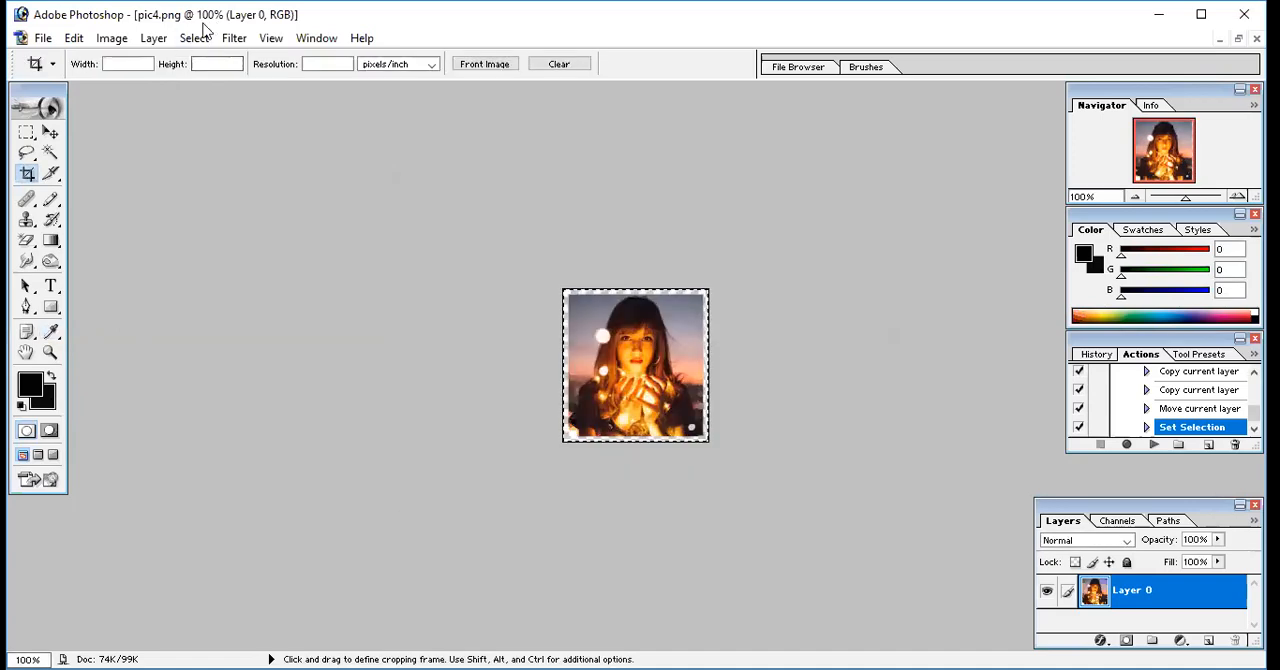
{"action": "left_click", "coordinate": [194, 38]}
{"action": "mouse_move", "coordinate": [345, 196]}
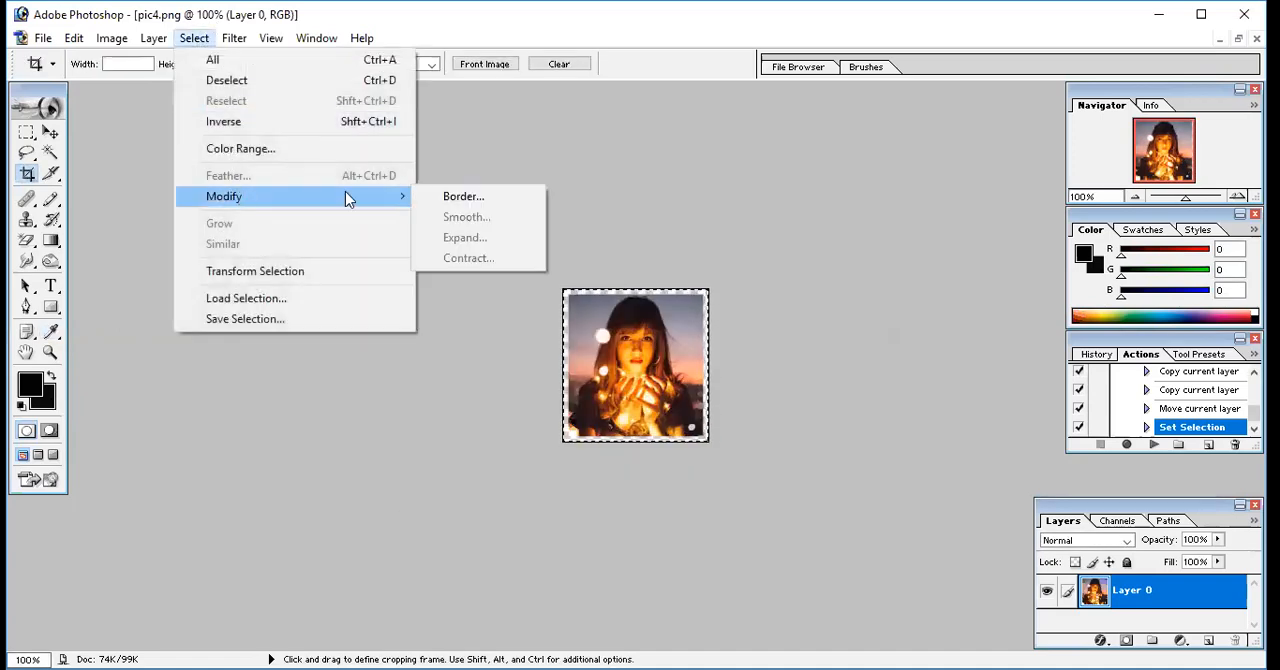
{"action": "left_click", "coordinate": [448, 199]}
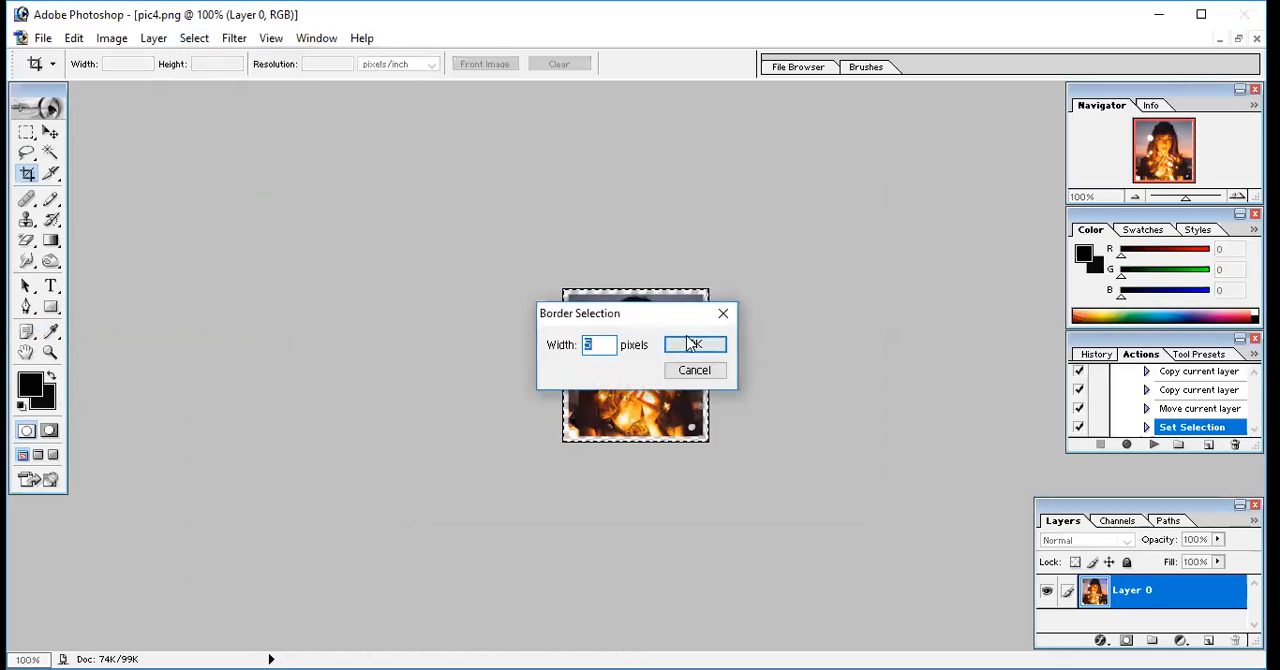
{"action": "type", "text": "5"}
{"action": "left_click", "coordinate": [688, 343]}
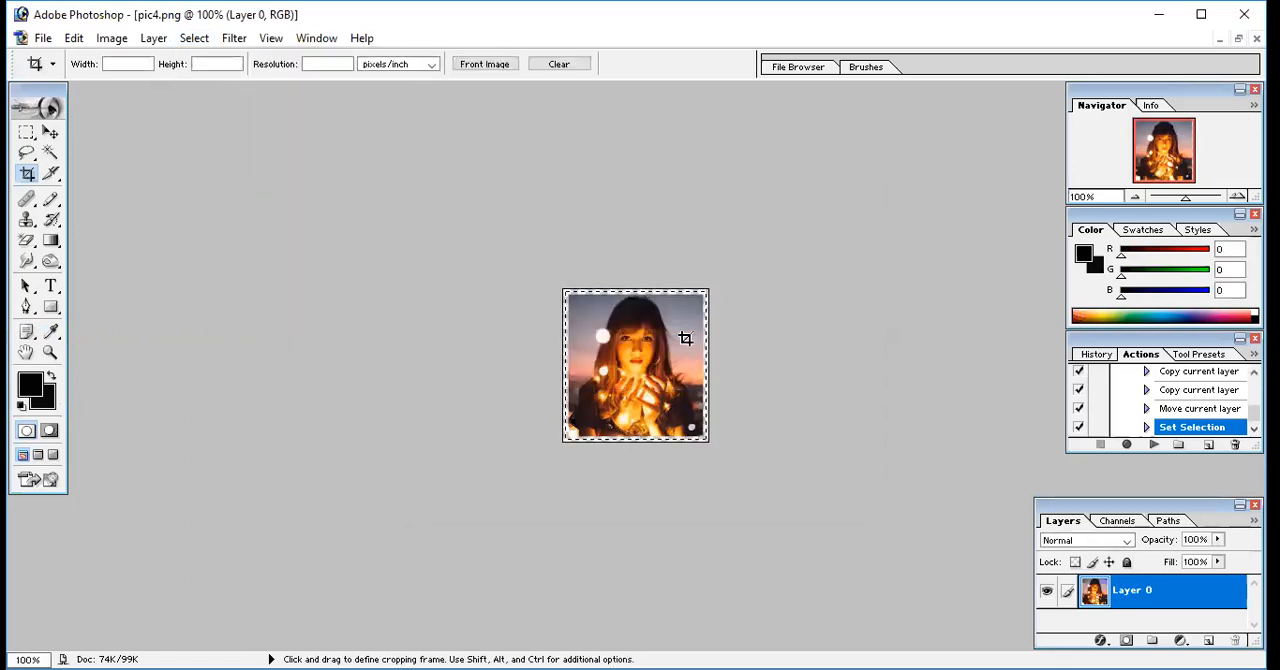
{"action": "key", "text": "Delete"}
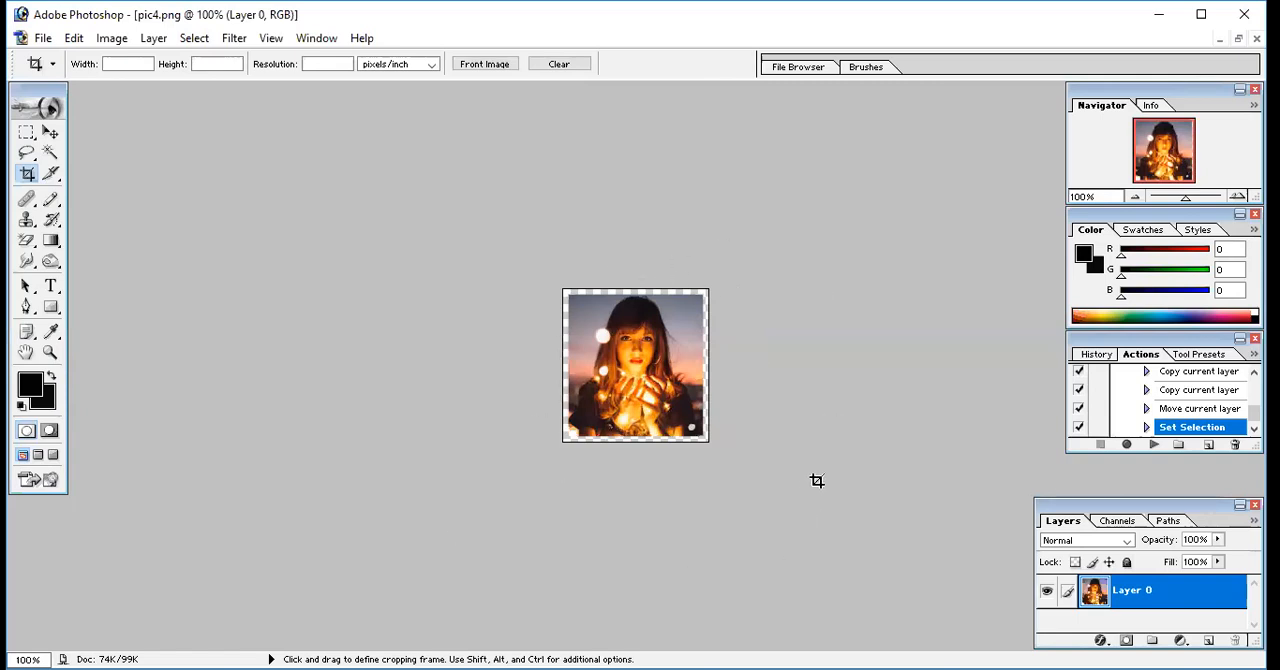
Play the pp08 action on the cropped portrait and close the generated untitled sheet without saving
{"action": "key", "text": "F2"}
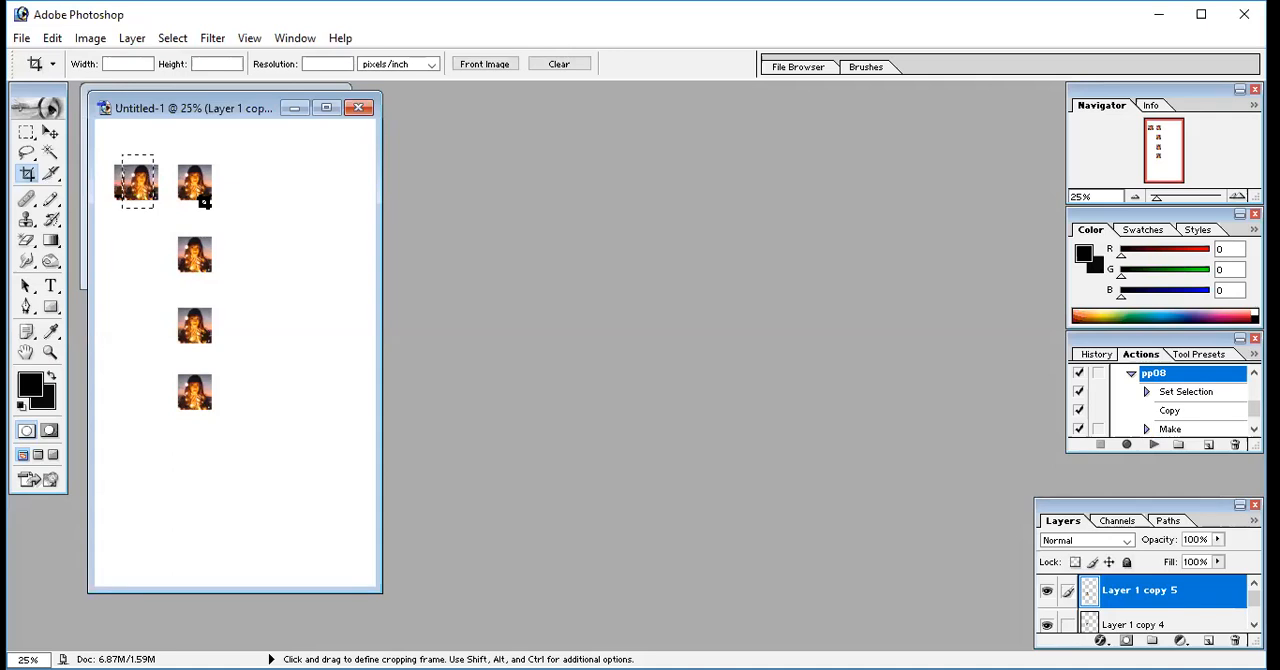
{"action": "left_click", "coordinate": [359, 110]}
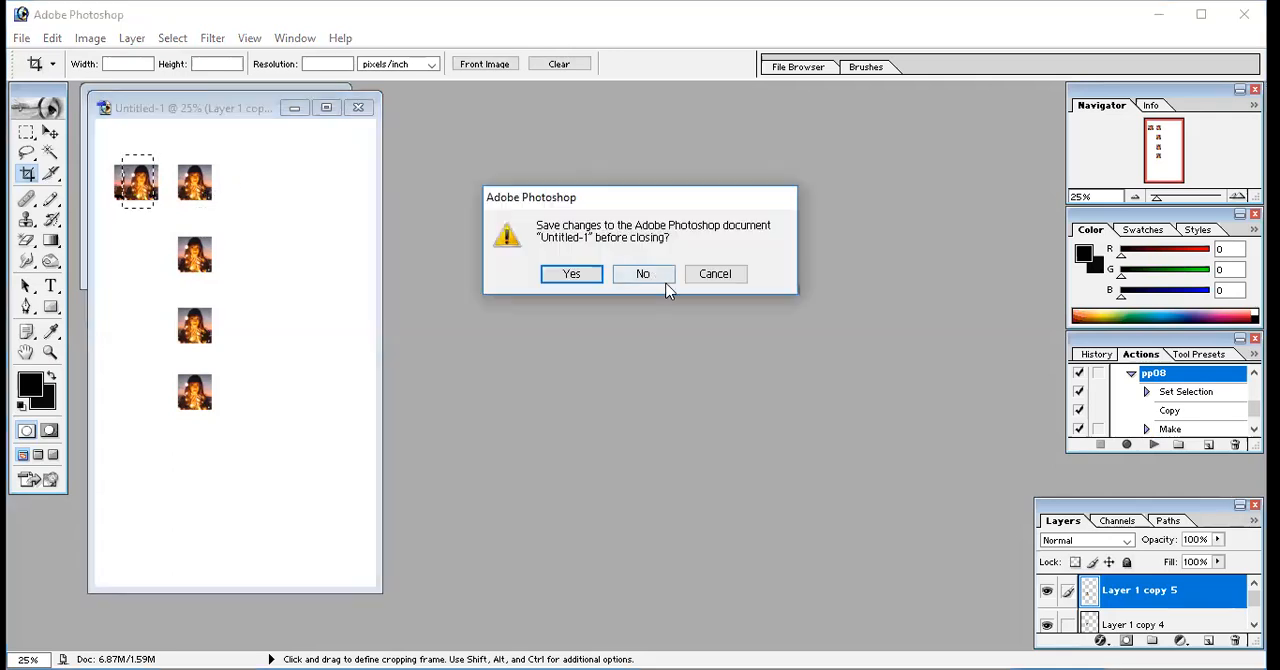
{"action": "left_click", "coordinate": [658, 283]}
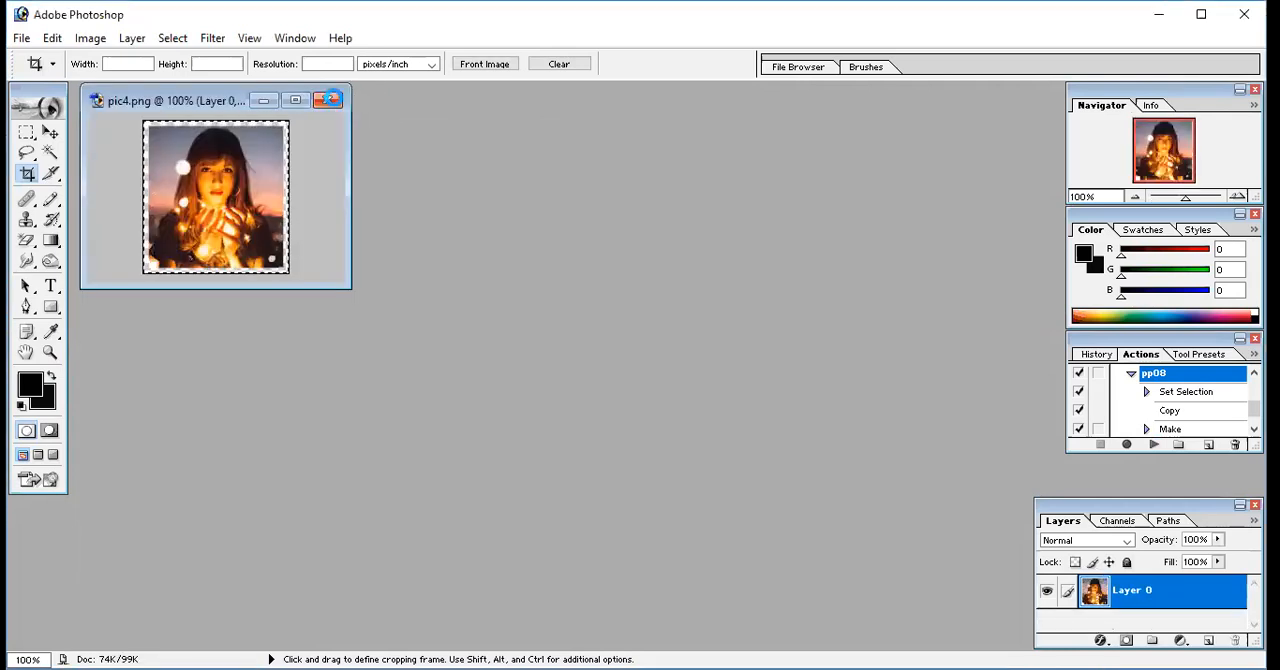
{"action": "left_click", "coordinate": [332, 100]}
{"action": "left_click", "coordinate": [705, 274]}
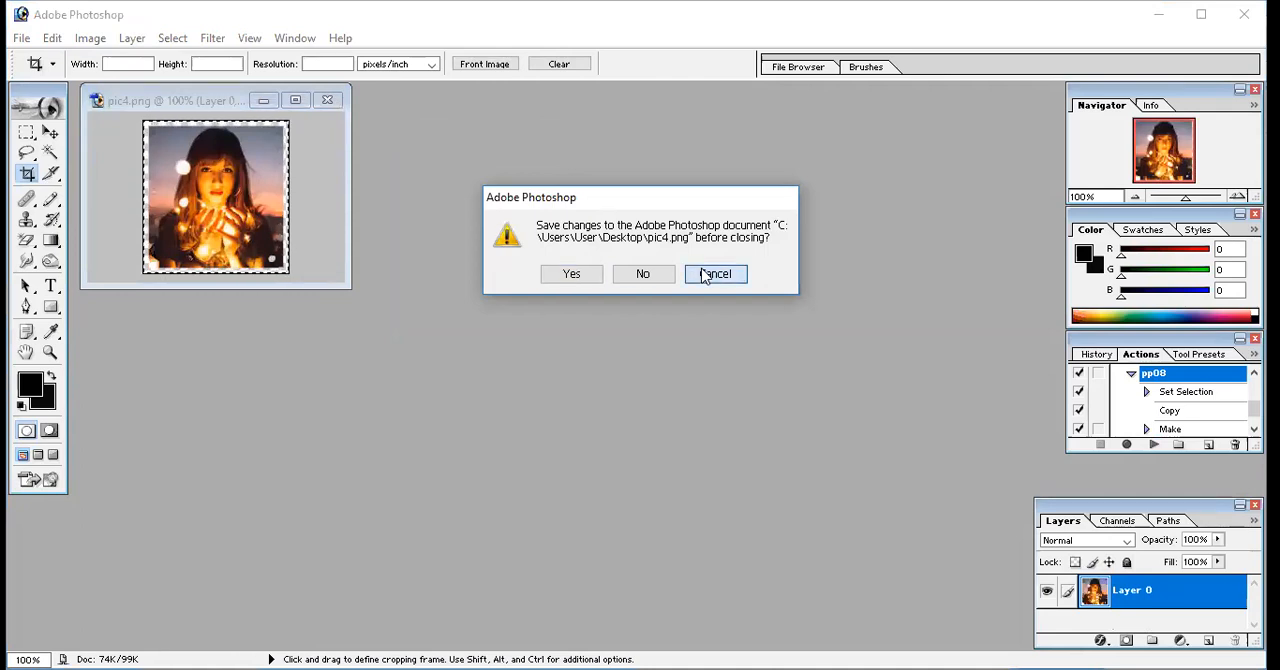
{"action": "left_click", "coordinate": [287, 101]}
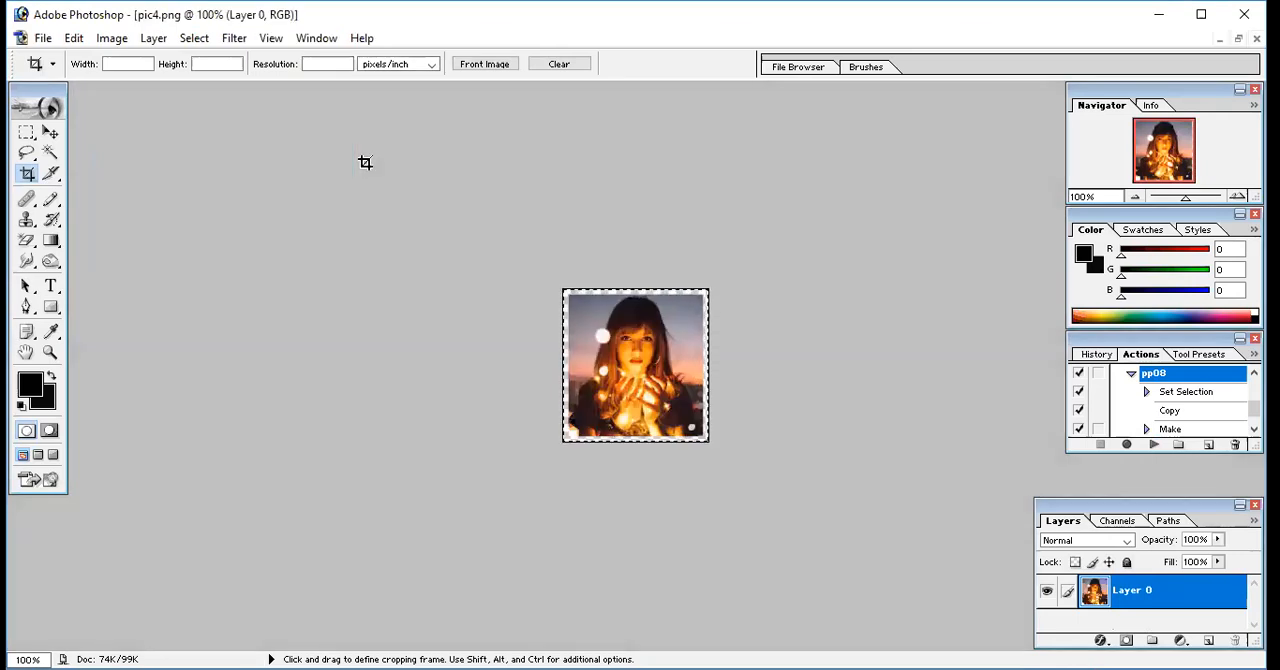
Replay the pp08 action on the pic4.png portrait and discard the new untitled sheet it produces
{"action": "key", "text": "F8"}
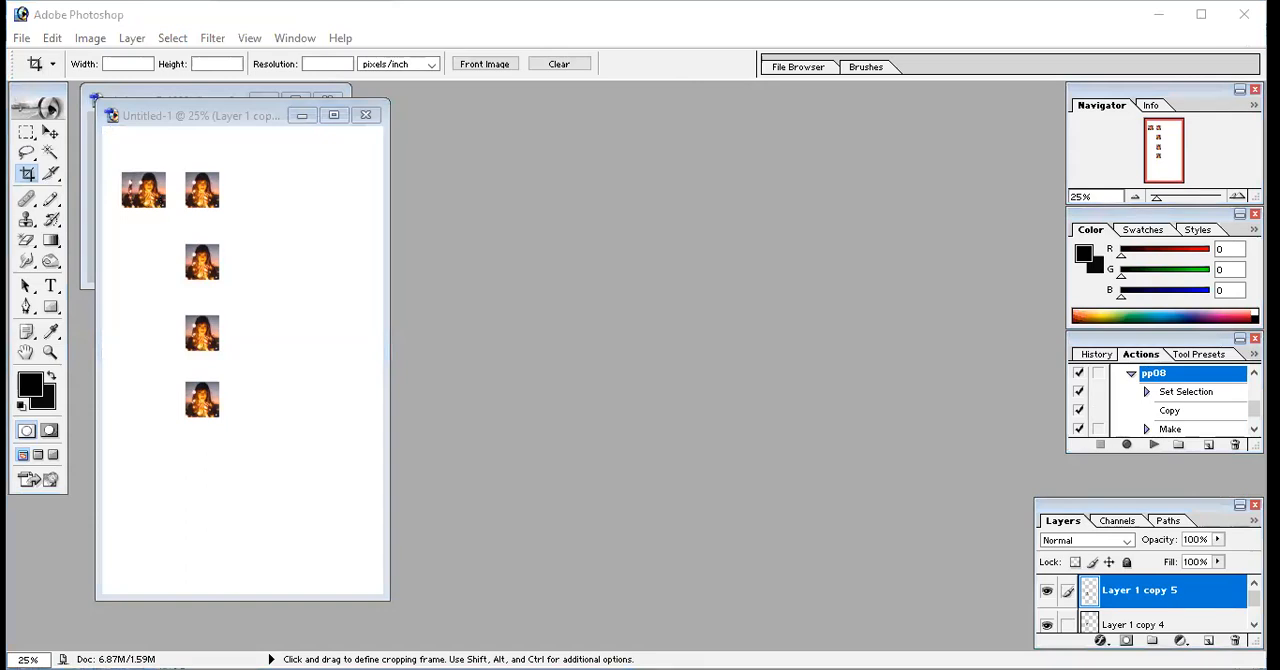
{"action": "left_click", "coordinate": [365, 115]}
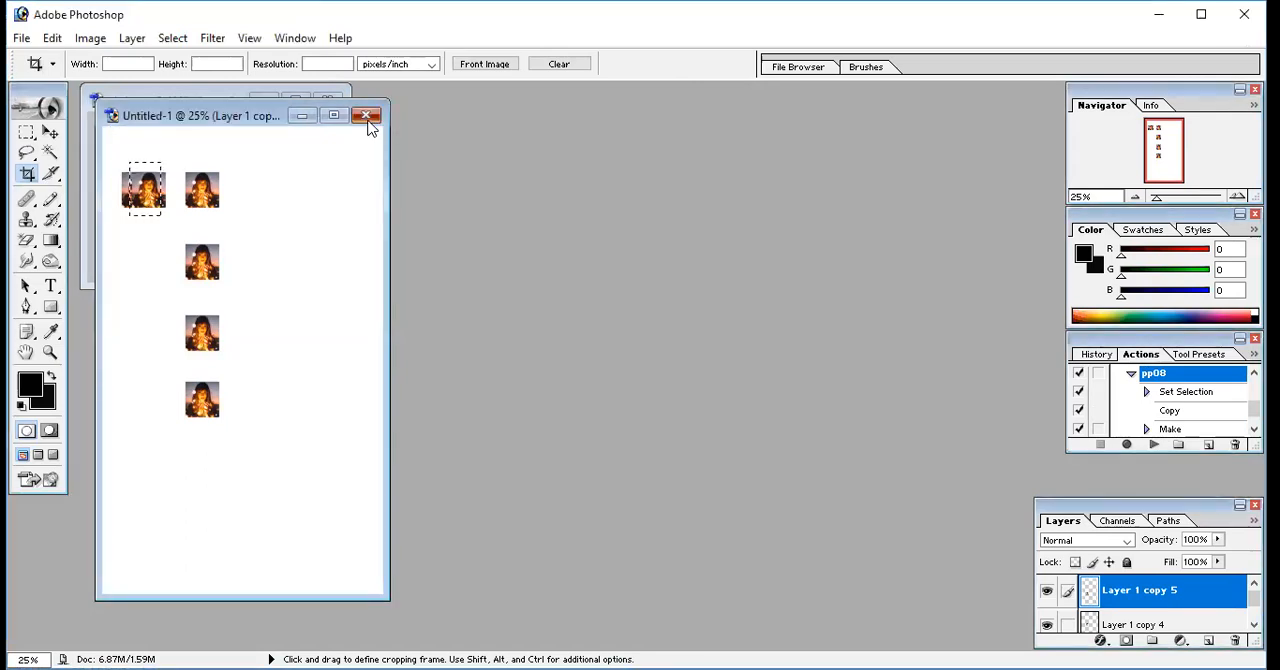
{"action": "left_click", "coordinate": [664, 275]}
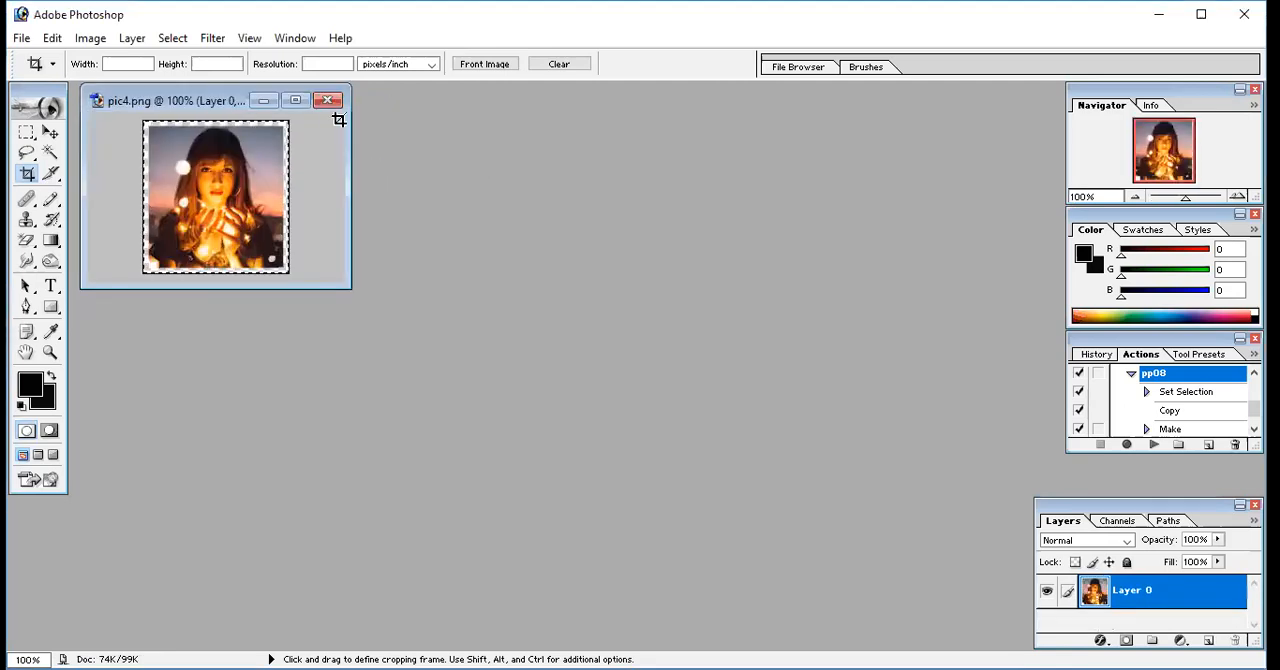
Close the pic4.png portrait
{"action": "left_click", "coordinate": [330, 106]}
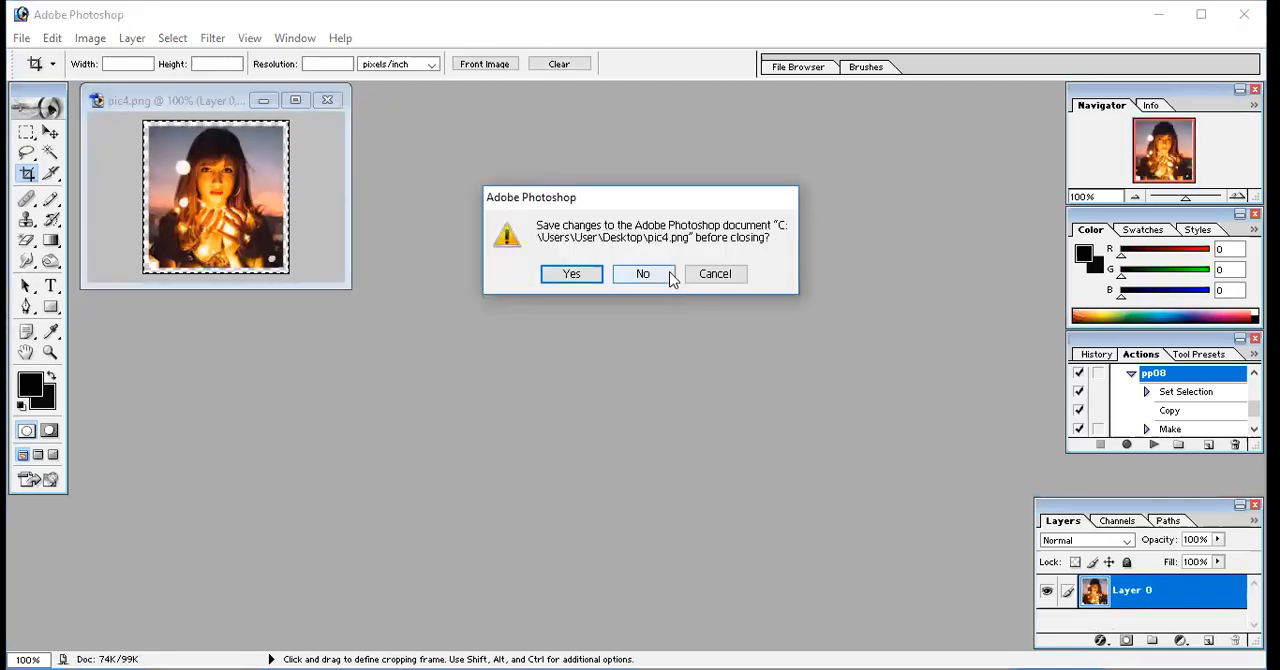